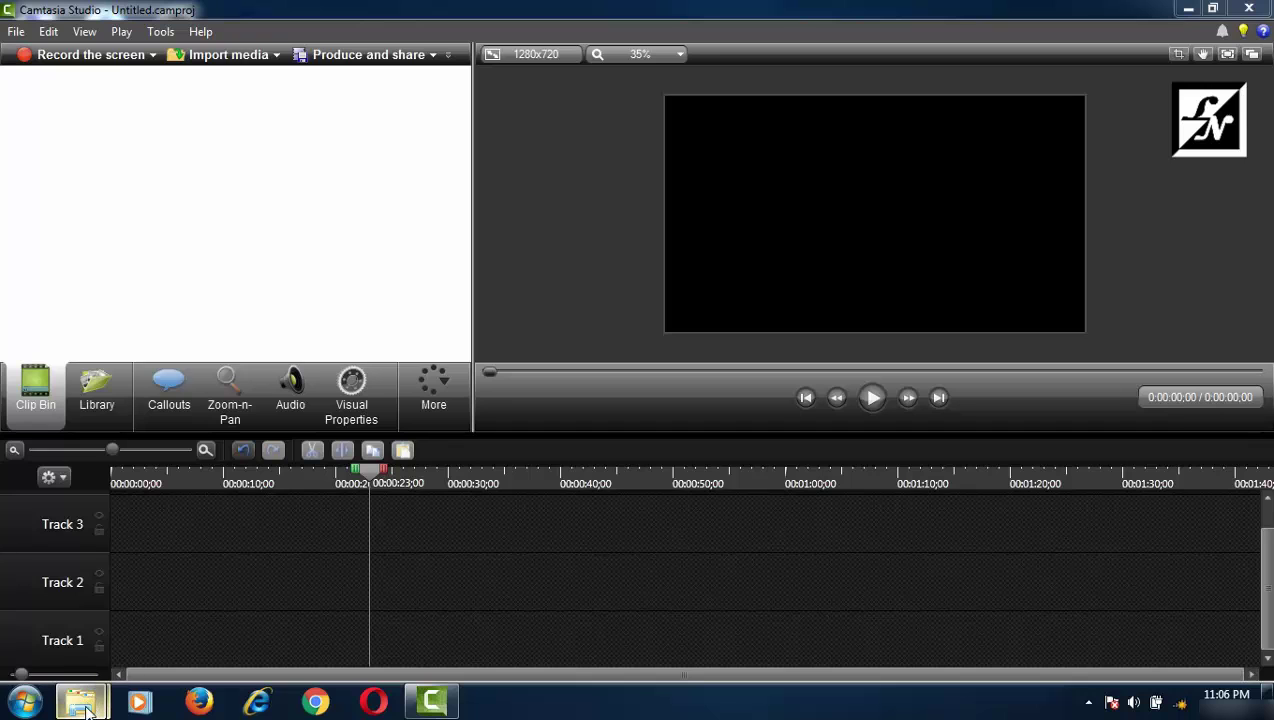
Import the video "tim hieu ve cac hieu ung (tiep theo)" from the Bandicam folder into the project's clip bin
mouse_move(85, 710)
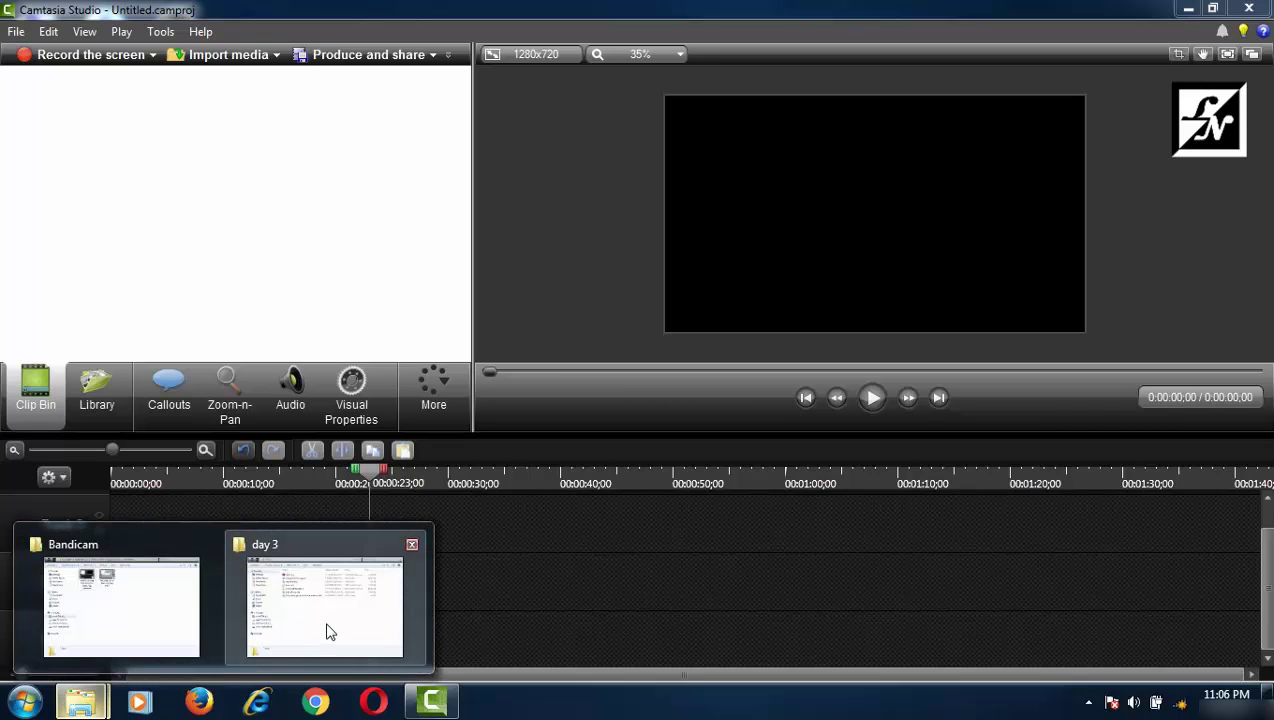
mouse_move(322, 630)
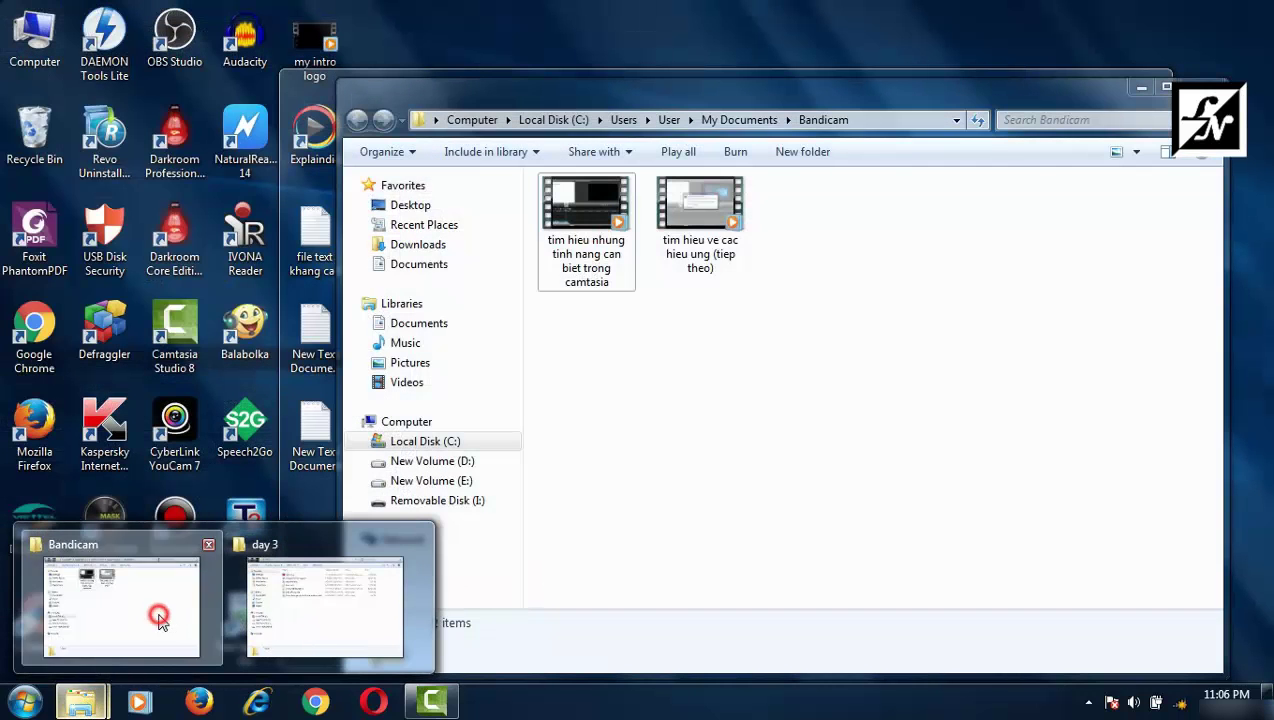
left_click(162, 612)
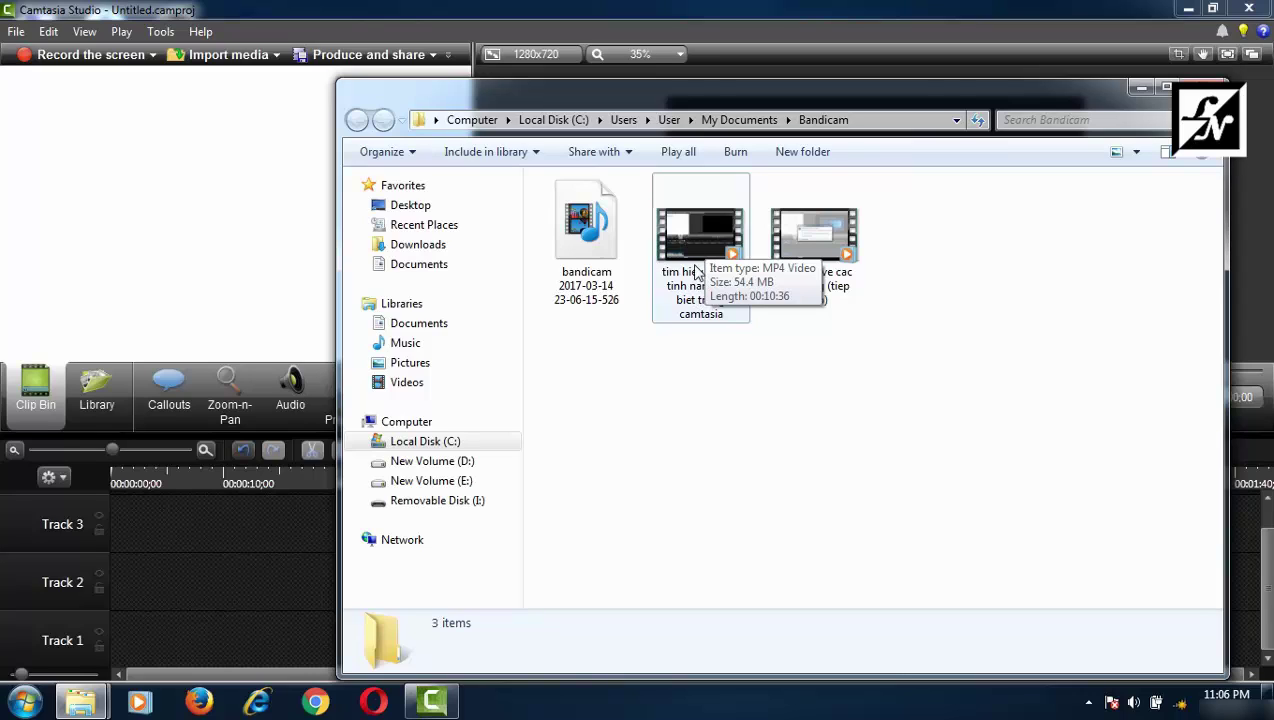
left_click_drag(688, 255, 720, 240)
left_click(812, 235)
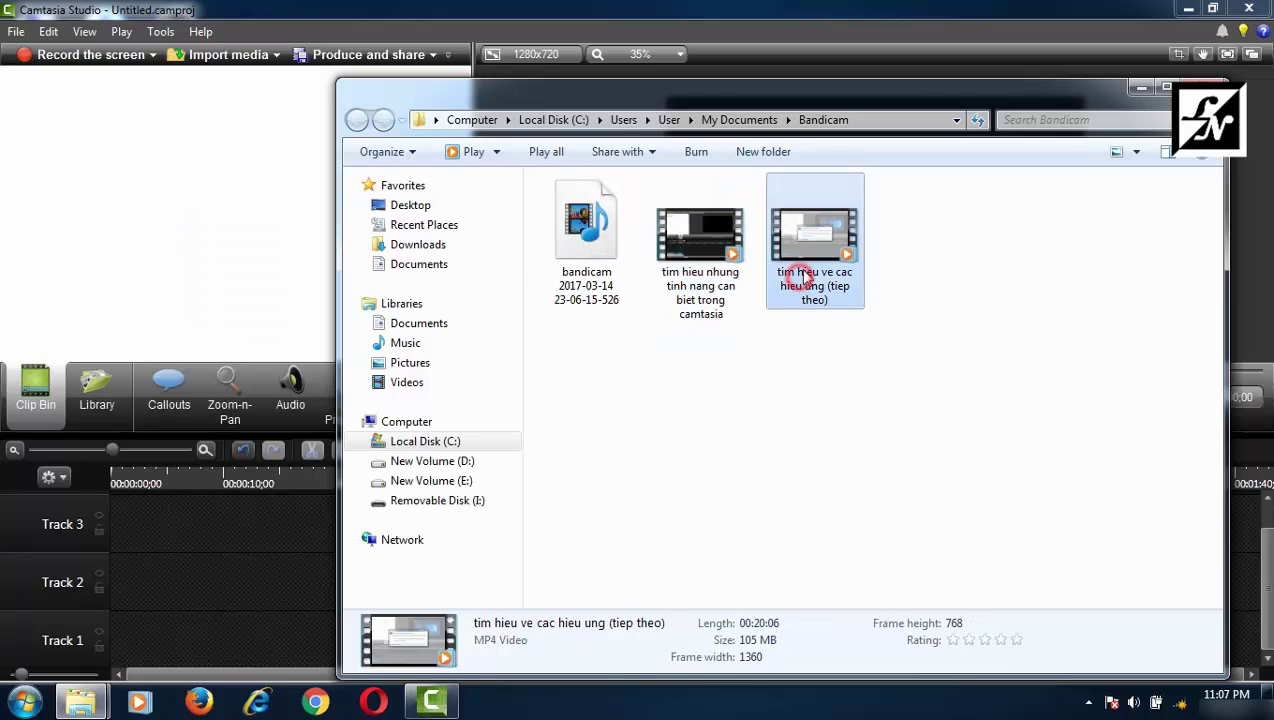
left_click_drag(815, 228, 245, 270)
left_click(277, 138)
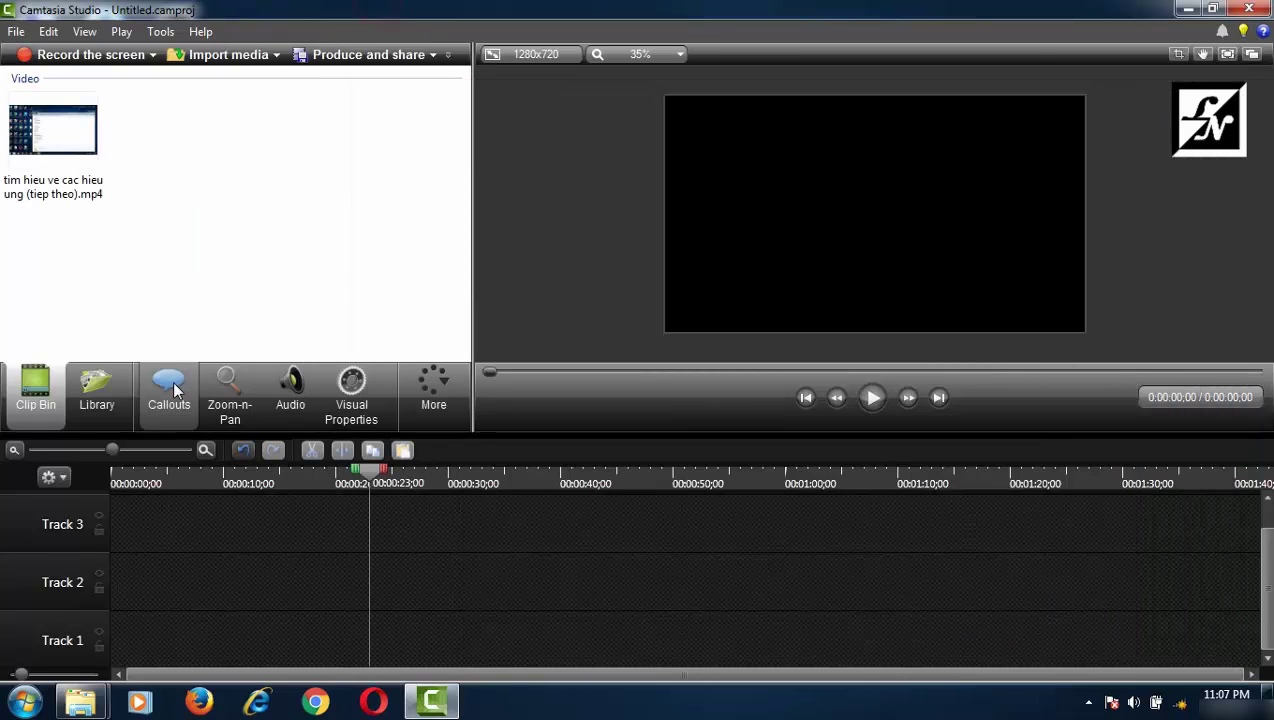
Import the "my intro logo" and "mang xa hoi" MP4 videos from the day 3 folder into the clip bin
mouse_move(80, 702)
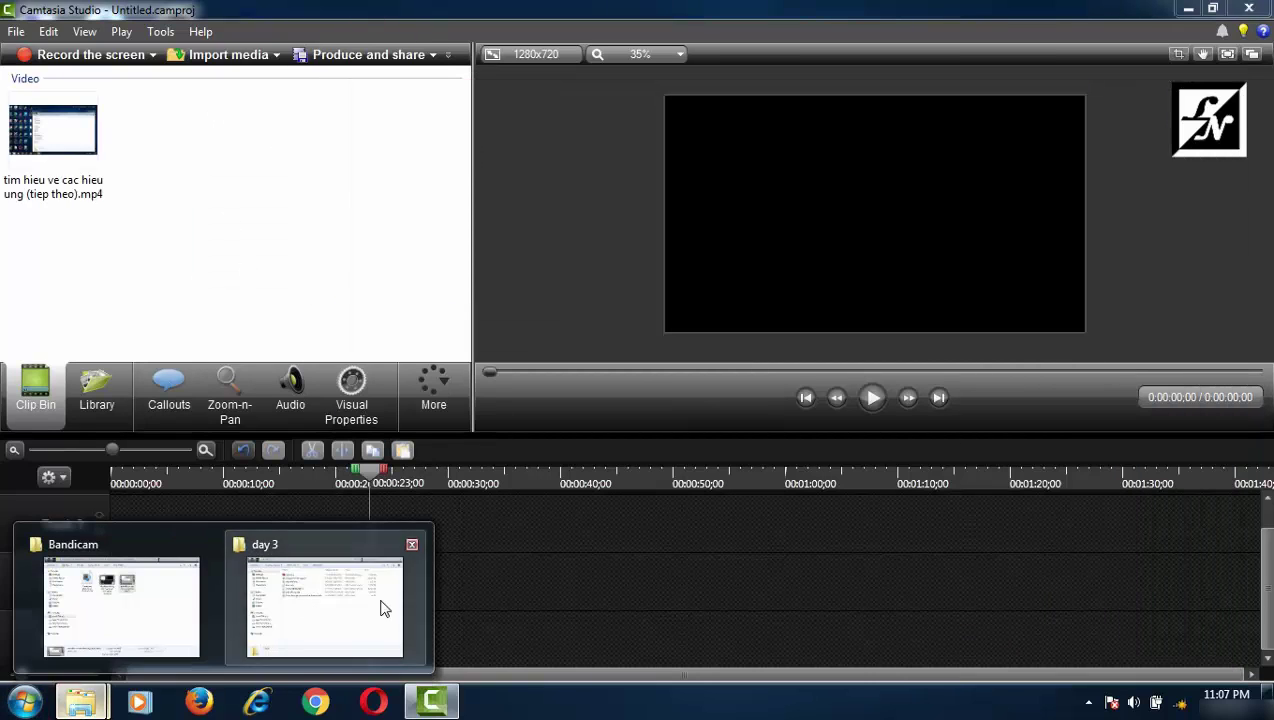
left_click(327, 630)
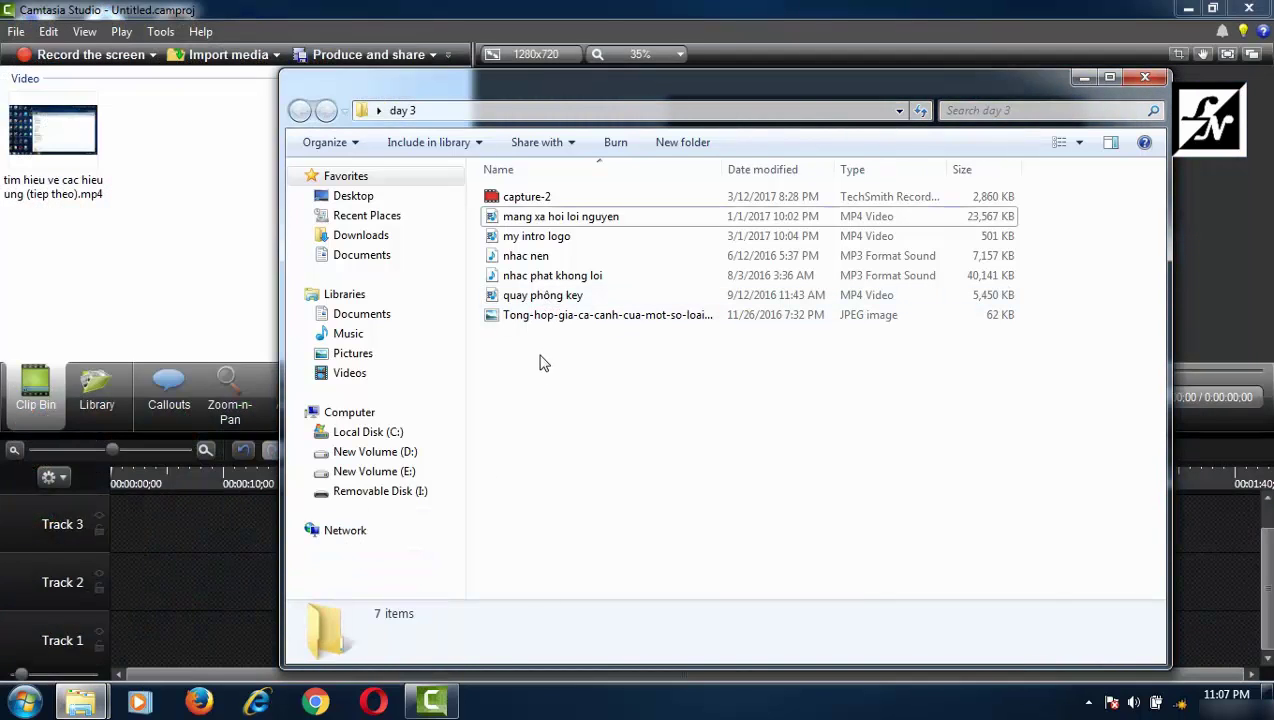
left_click(556, 419)
left_click(527, 243)
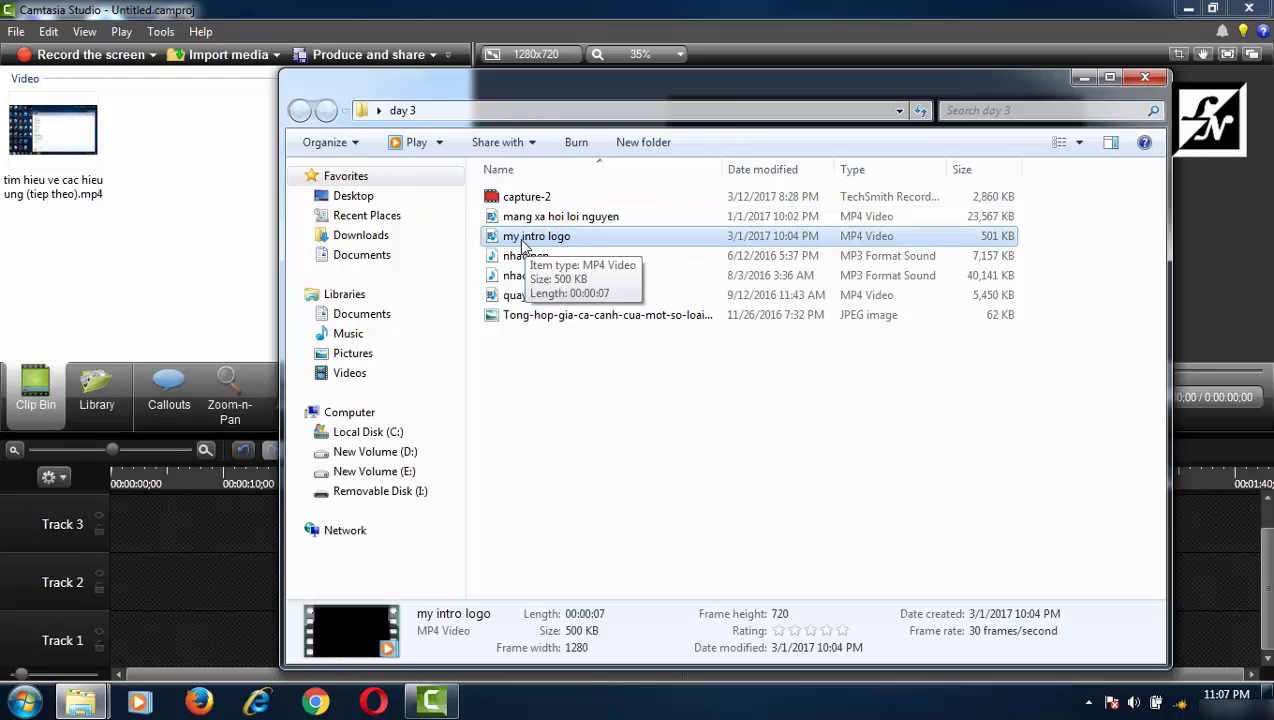
left_click_drag(522, 246, 182, 266)
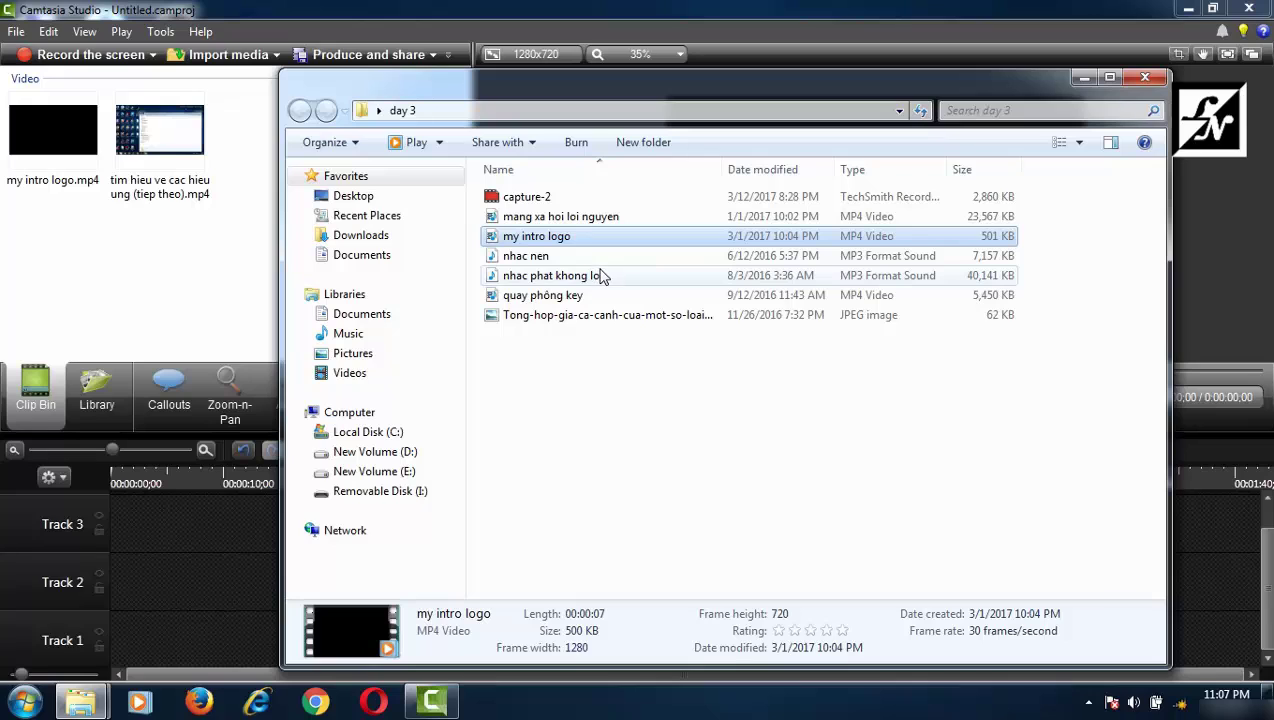
left_click(560, 216)
left_click_drag(500, 222, 107, 278)
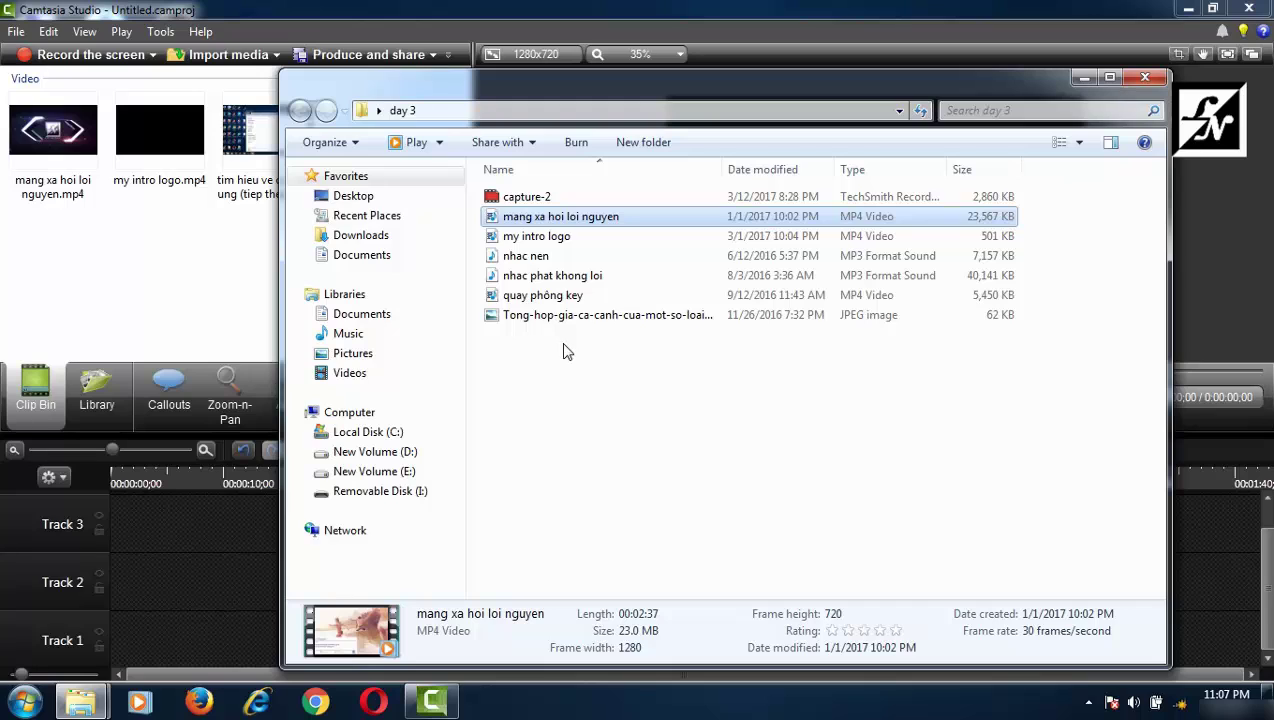
Import the audio file "nhac phat khong loi" from the day 3 folder and return to the Camtasia project
left_click(553, 376)
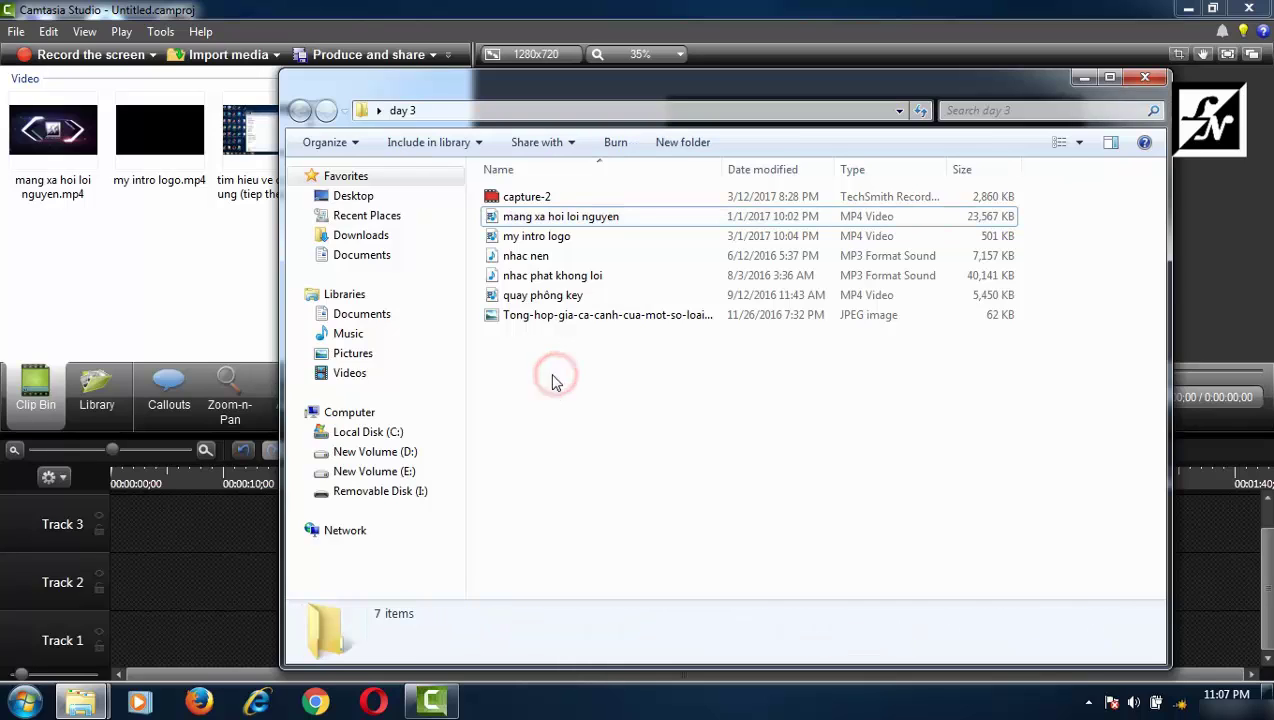
left_click(535, 295)
left_click(531, 277)
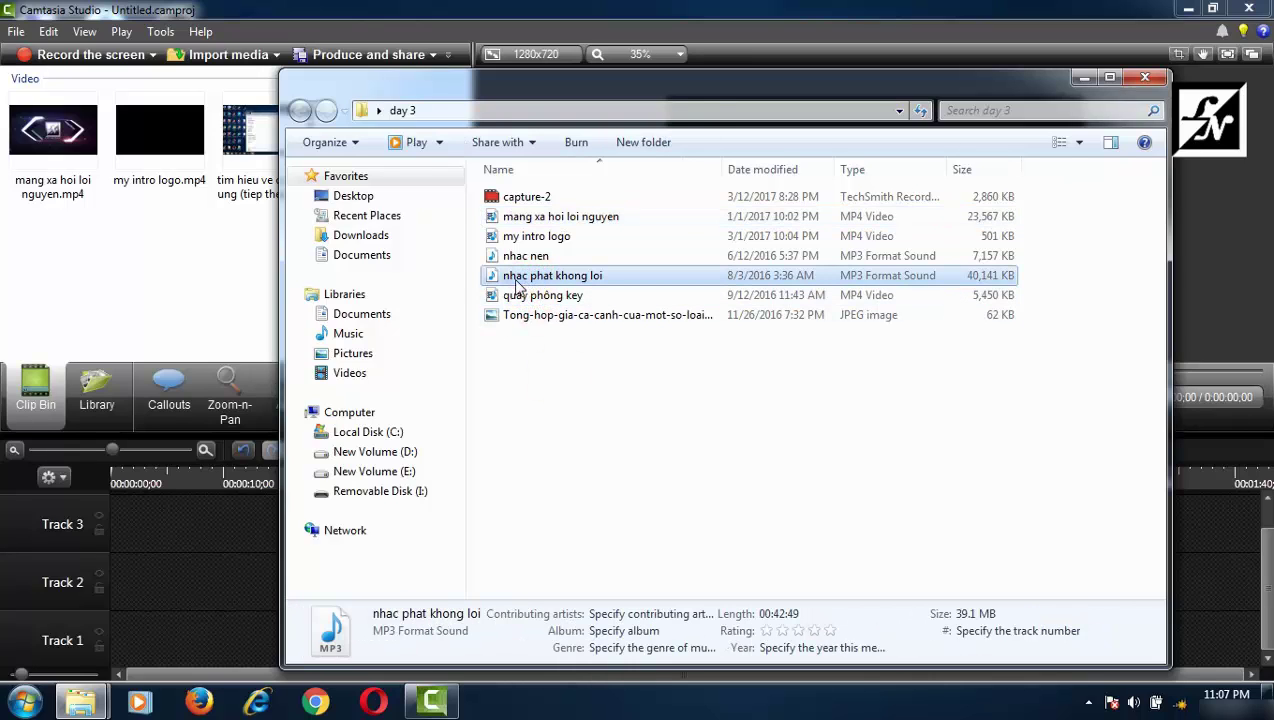
left_click_drag(517, 283, 72, 287)
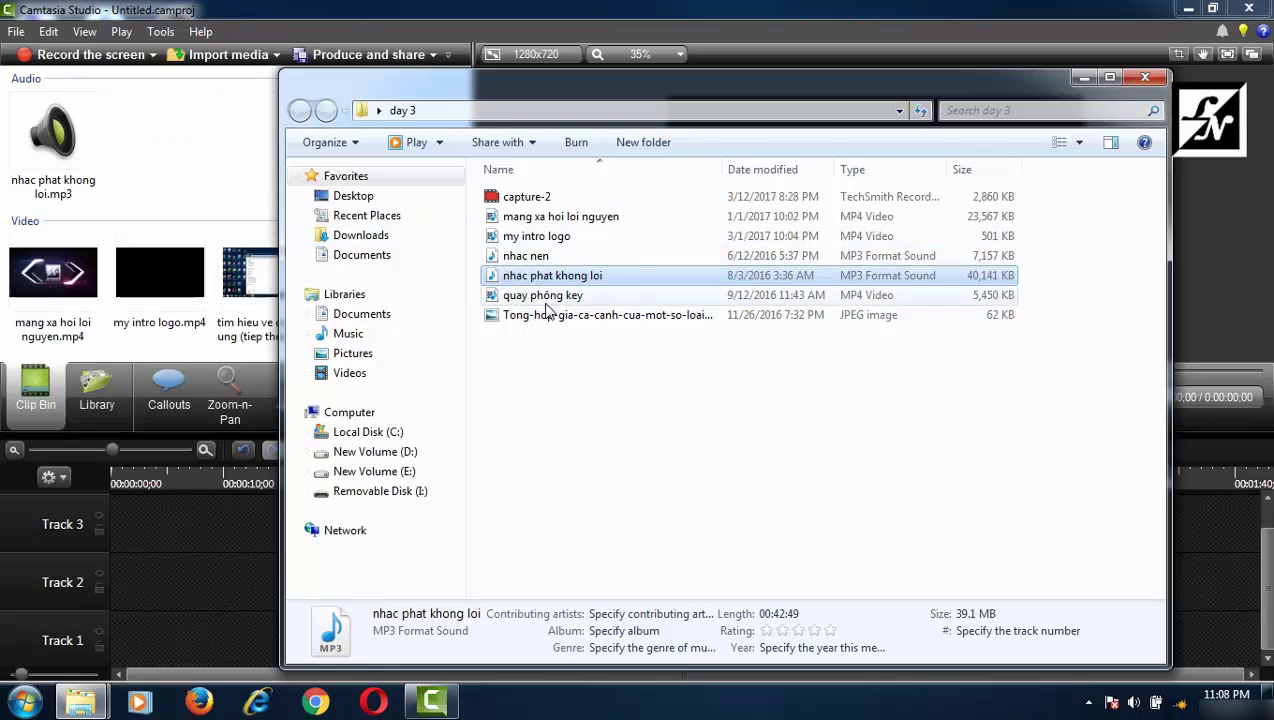
left_click(200, 540)
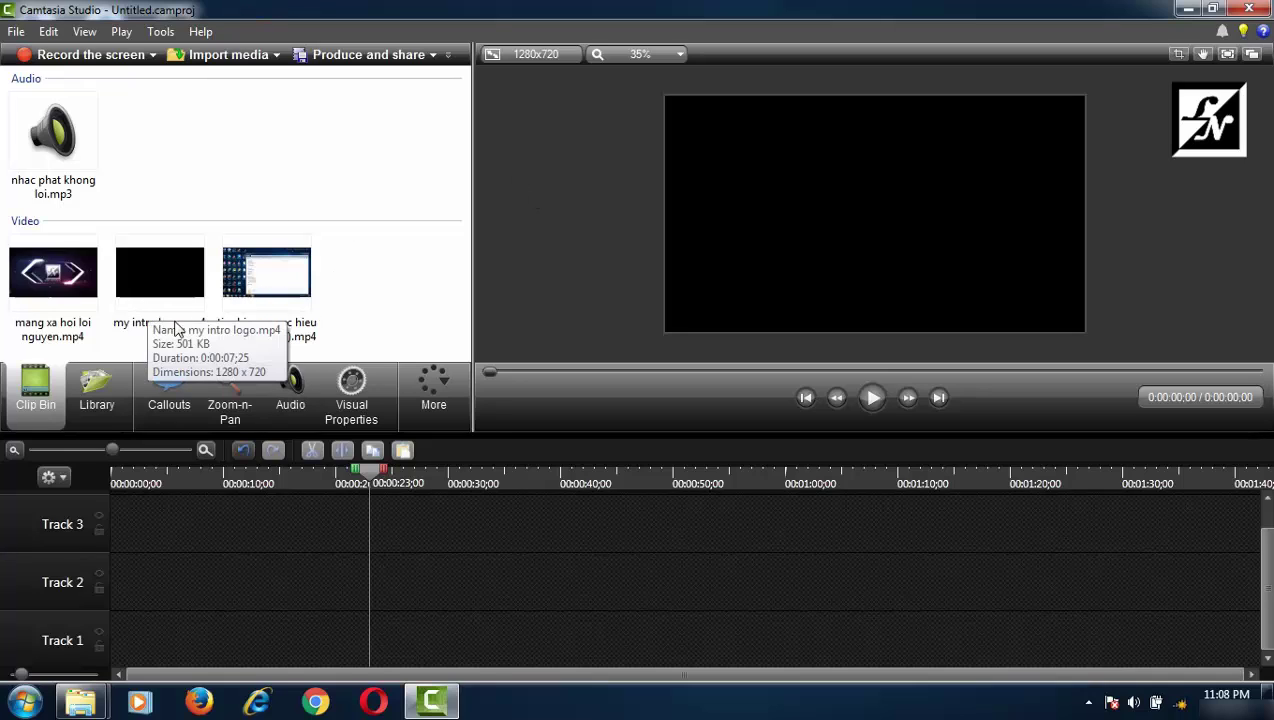
Place my intro logo.mp4 at the start of Track 2 and add the "tim hieu ve cac hieu ung (tiep theo)" video after it
left_click_drag(175, 330, 118, 598)
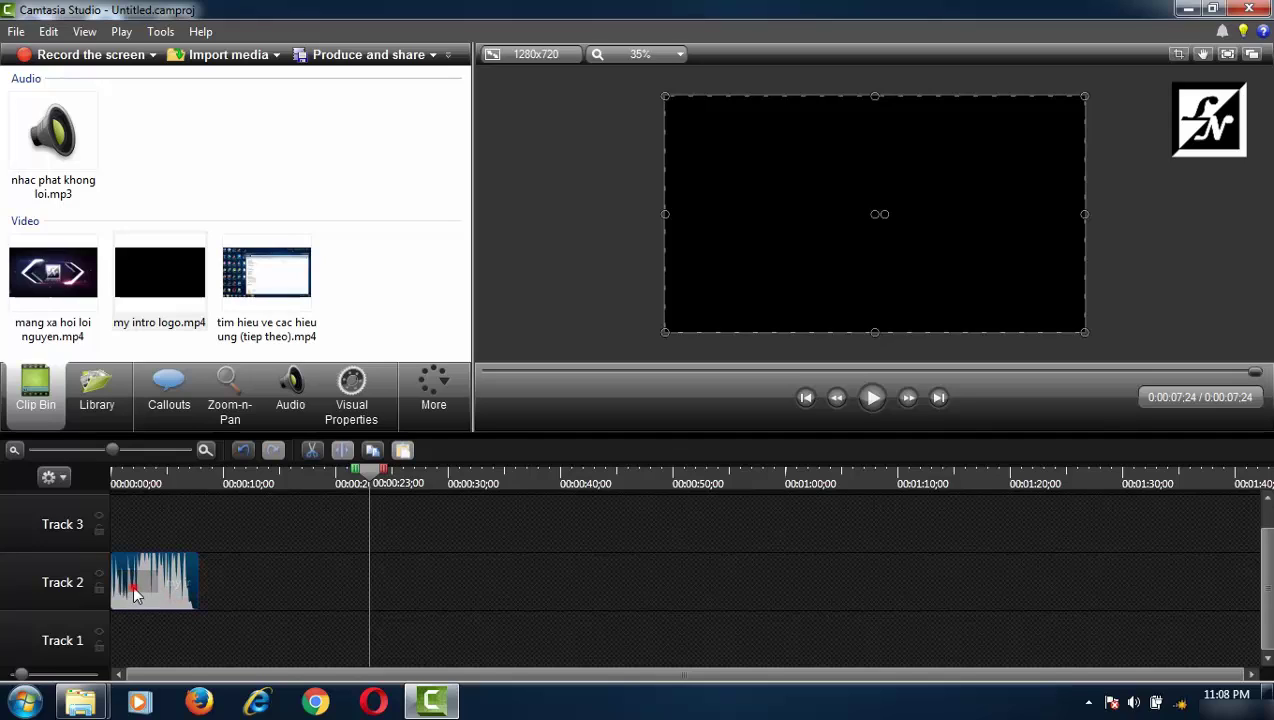
left_click_drag(133, 590, 463, 585)
left_click_drag(572, 582, 113, 592)
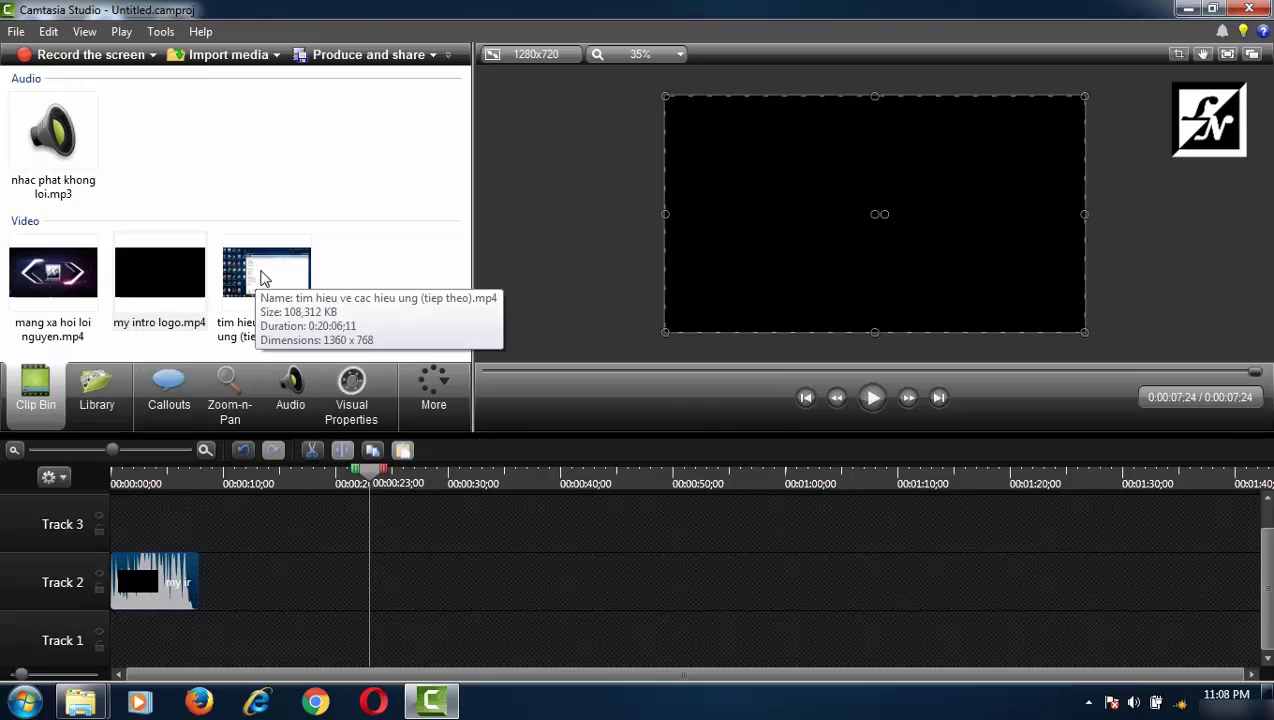
left_click_drag(265, 274, 349, 578)
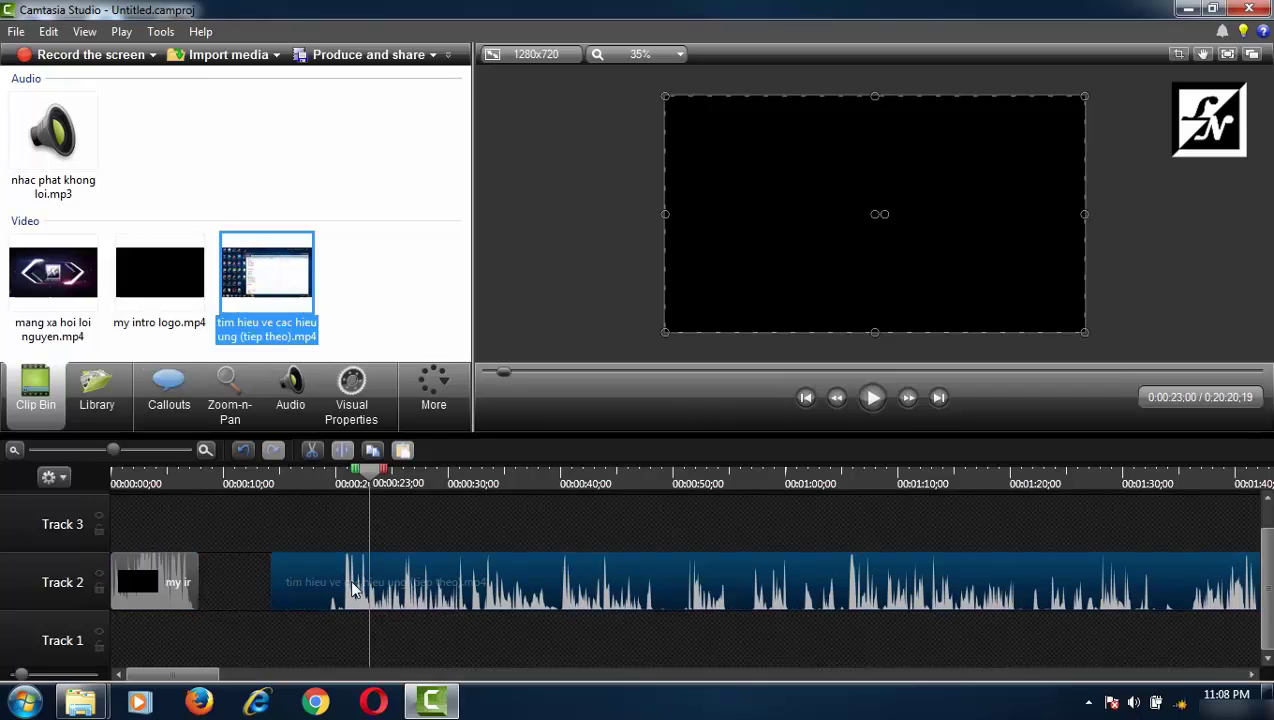
Cut off the opening of the "tim hieu ve cac hieu ung" clip up to 0:00:13;20 and move the remainder against the intro clip
left_click(278, 479)
mouse_move(272, 478)
left_mouse_down()
mouse_move(250, 480)
mouse_move(266, 491)
left_mouse_up()
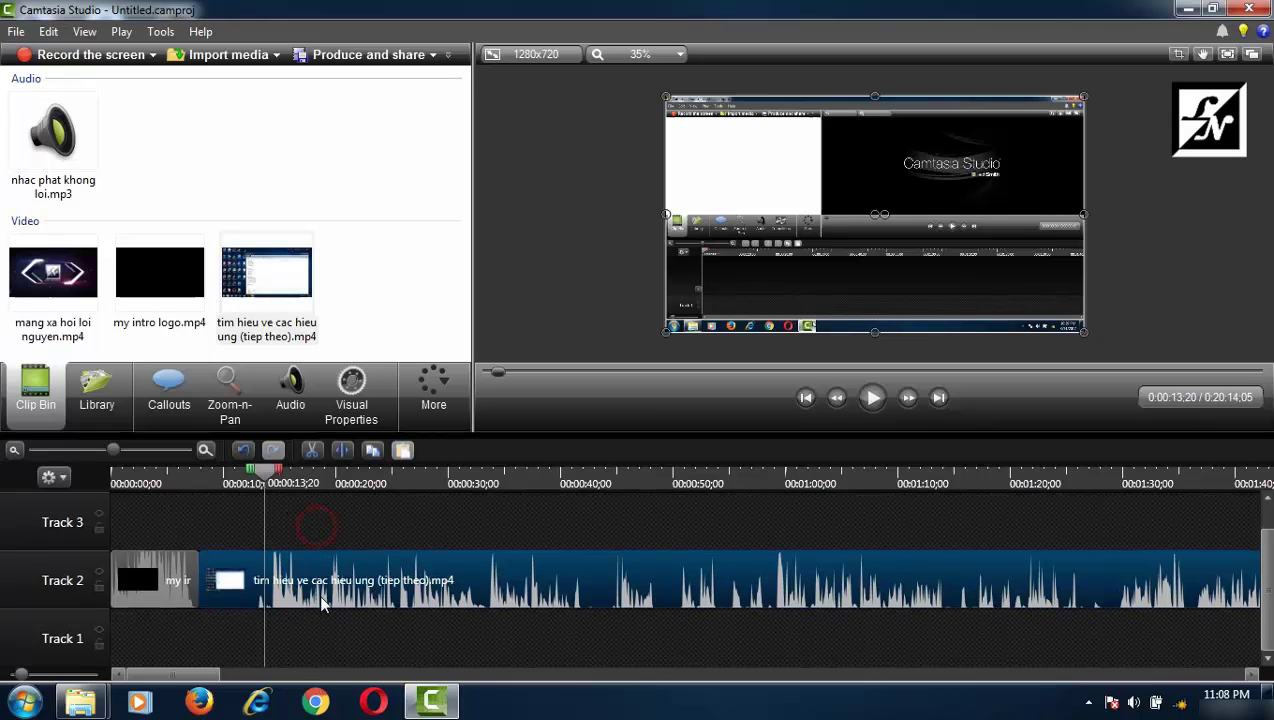
left_click(341, 450)
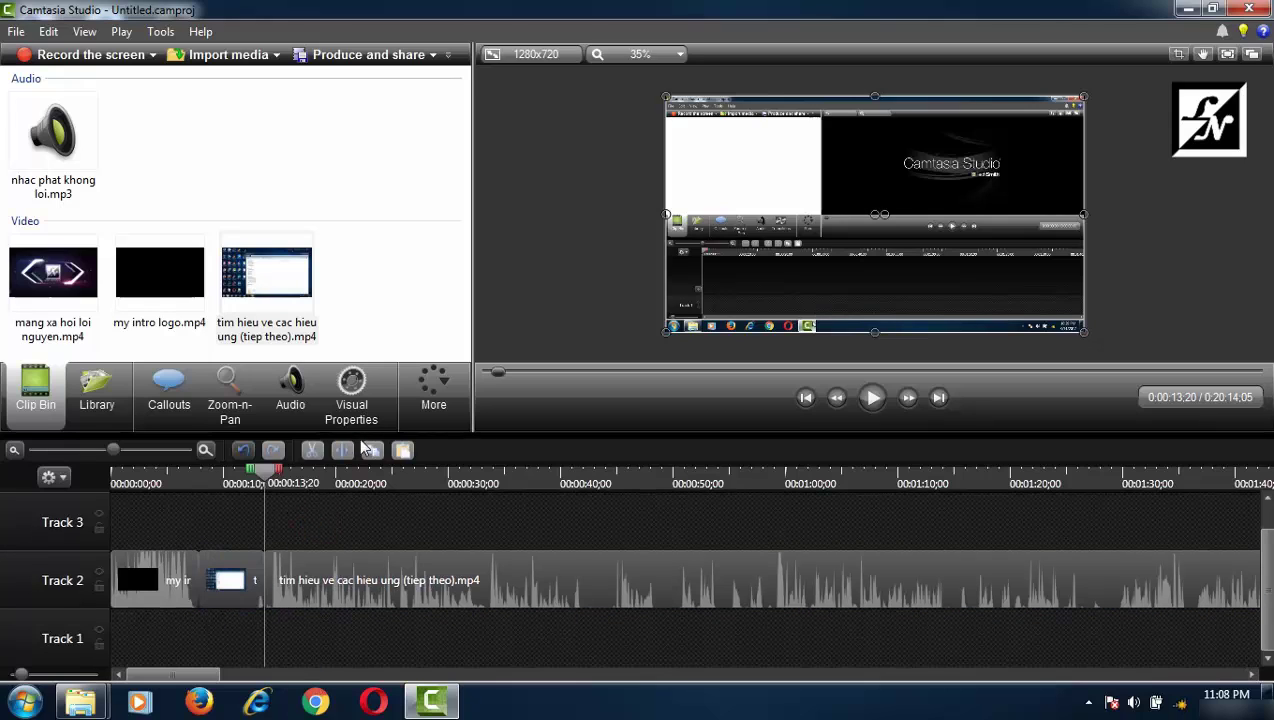
left_click(236, 580)
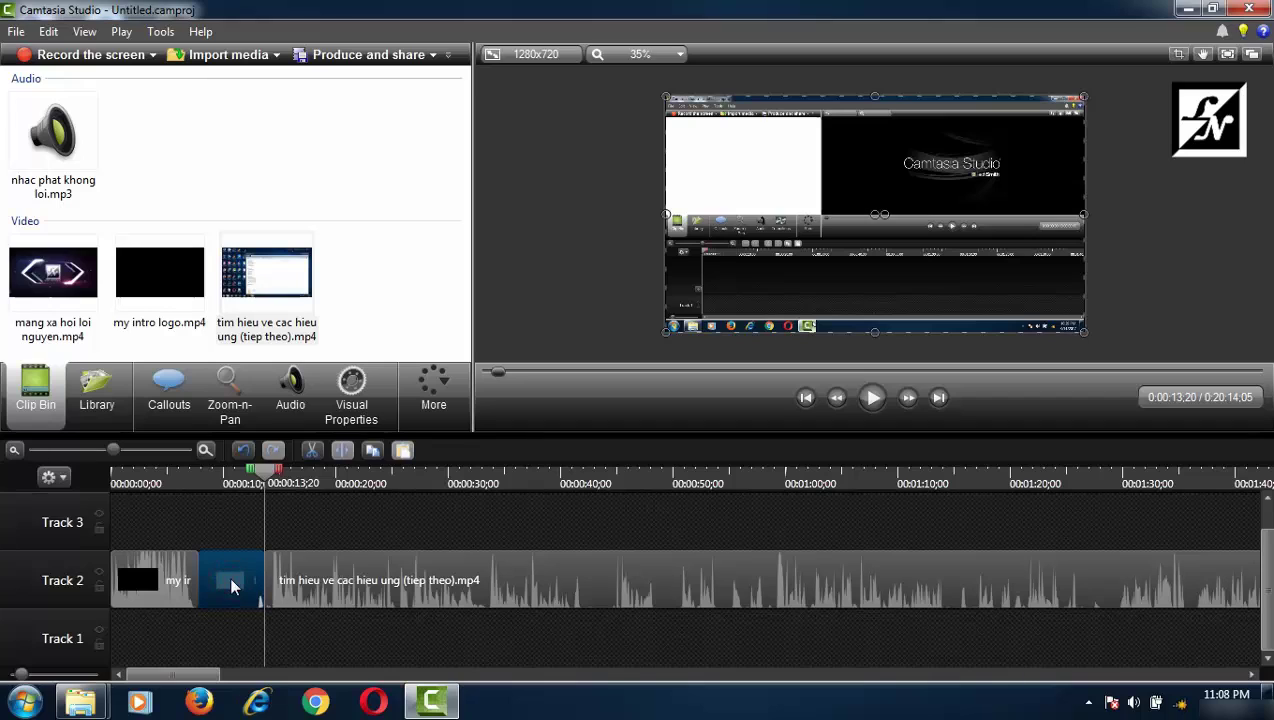
key("Delete")
left_click_drag(446, 586, 268, 588)
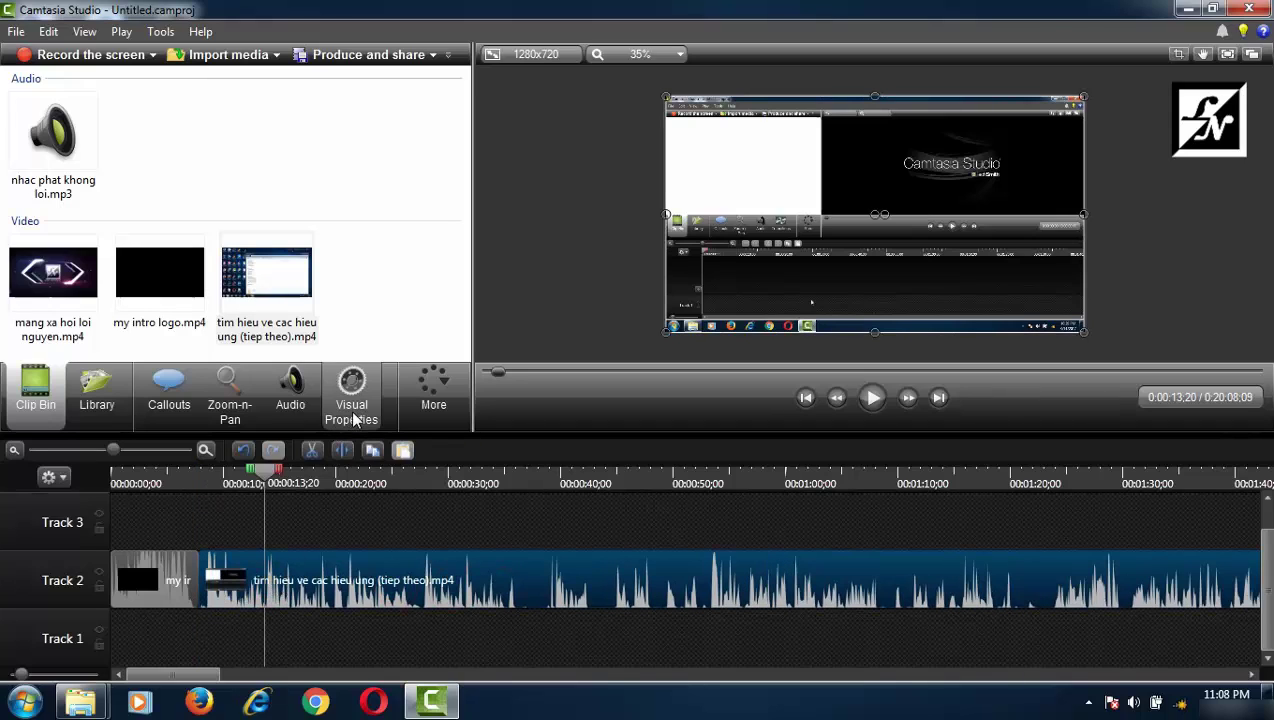
Add a Fade transition between the intro logo clip and the "tim hieu ve cac hieu ung" clip on Track 2
left_click(434, 385)
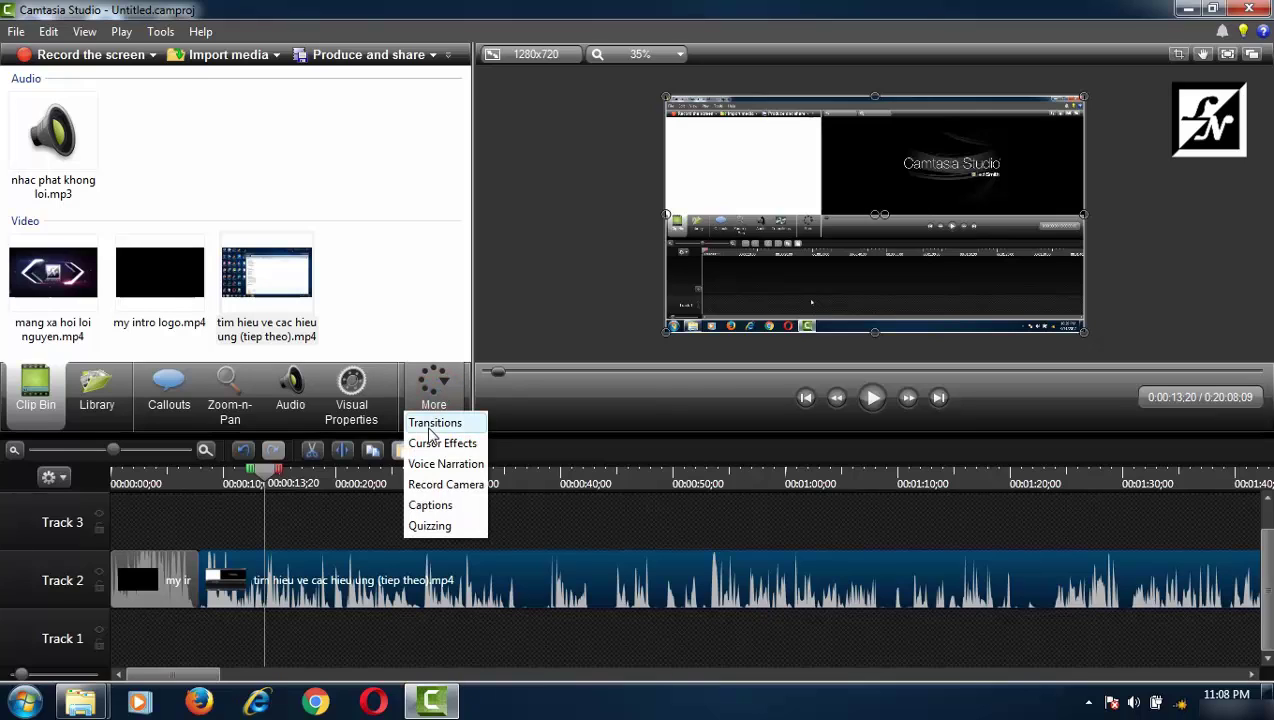
left_click(392, 318)
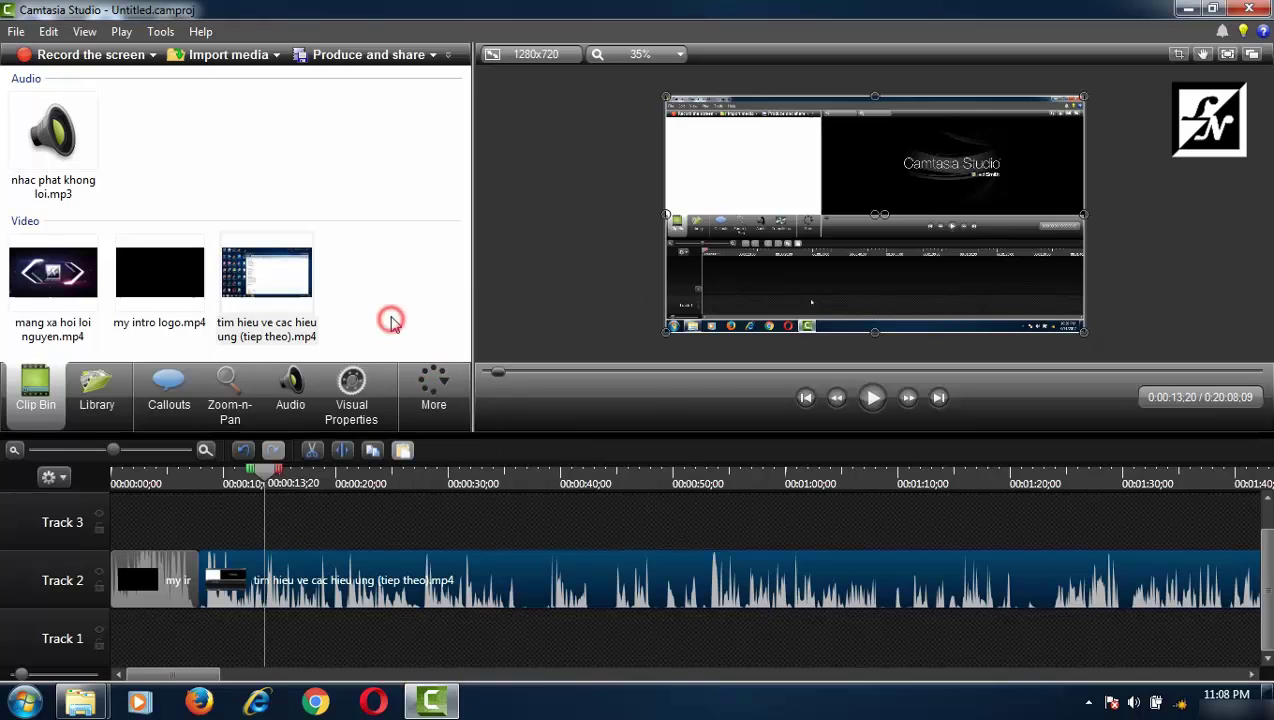
left_click(433, 385)
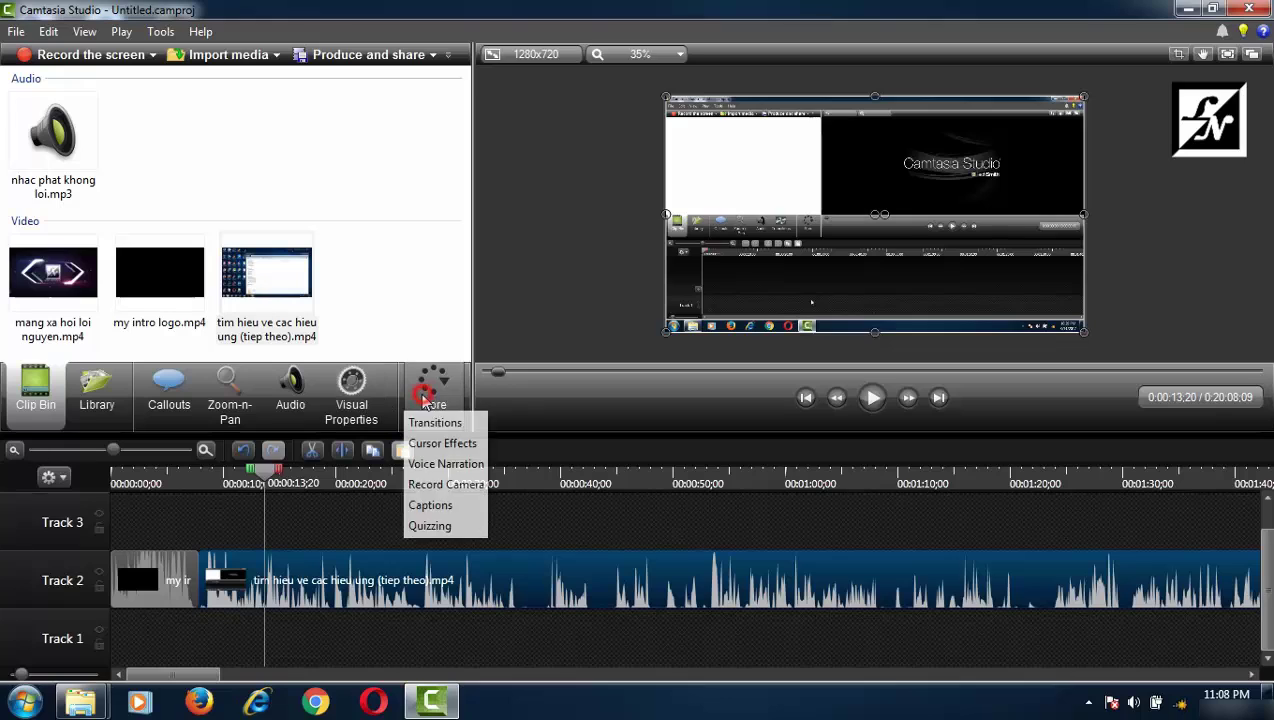
left_click(437, 424)
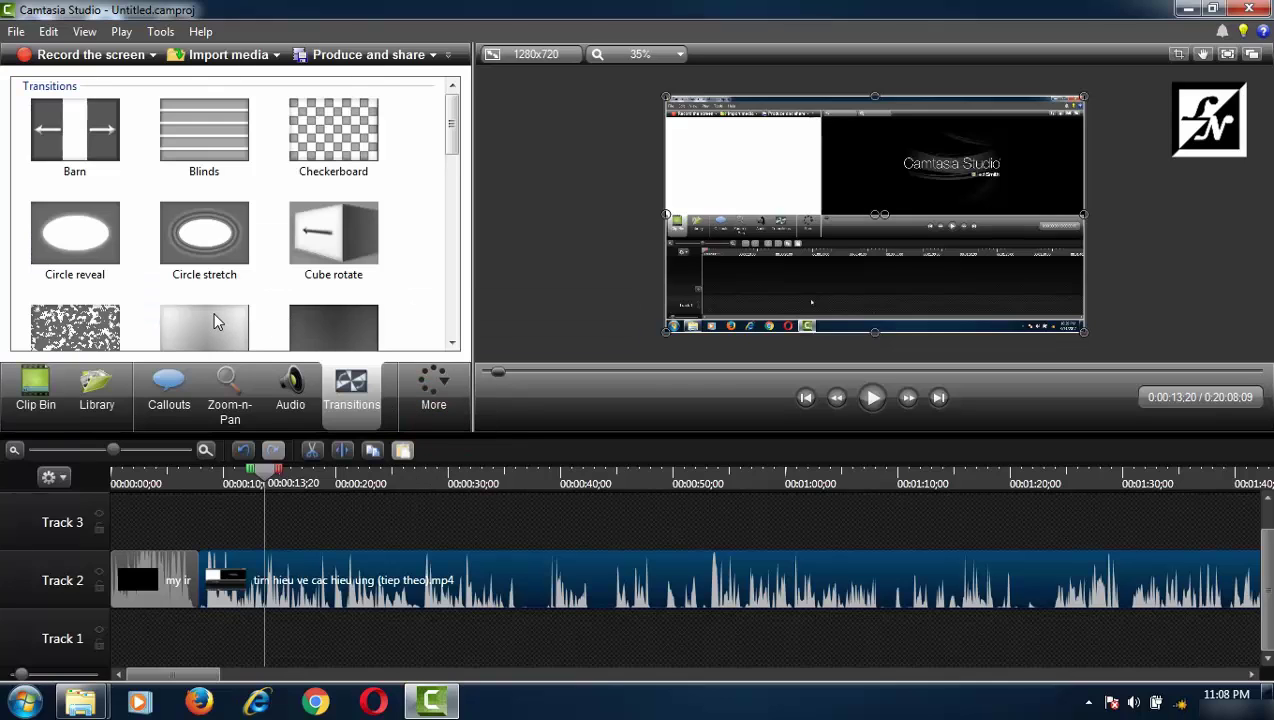
mouse_move(210, 320)
left_mouse_down()
mouse_move(218, 530)
mouse_move(206, 570)
left_mouse_up()
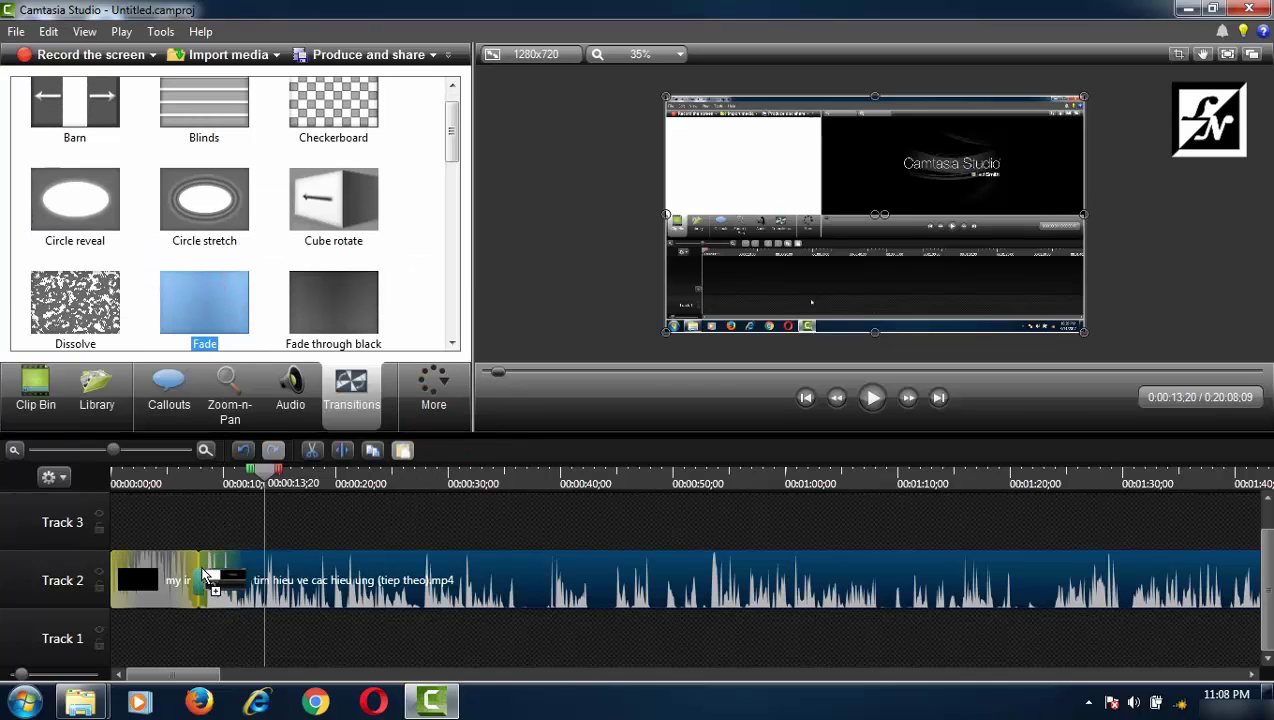
Preview the Fade transition between the two Track 2 clips, playing from 0:00:07;10
left_click(206, 484)
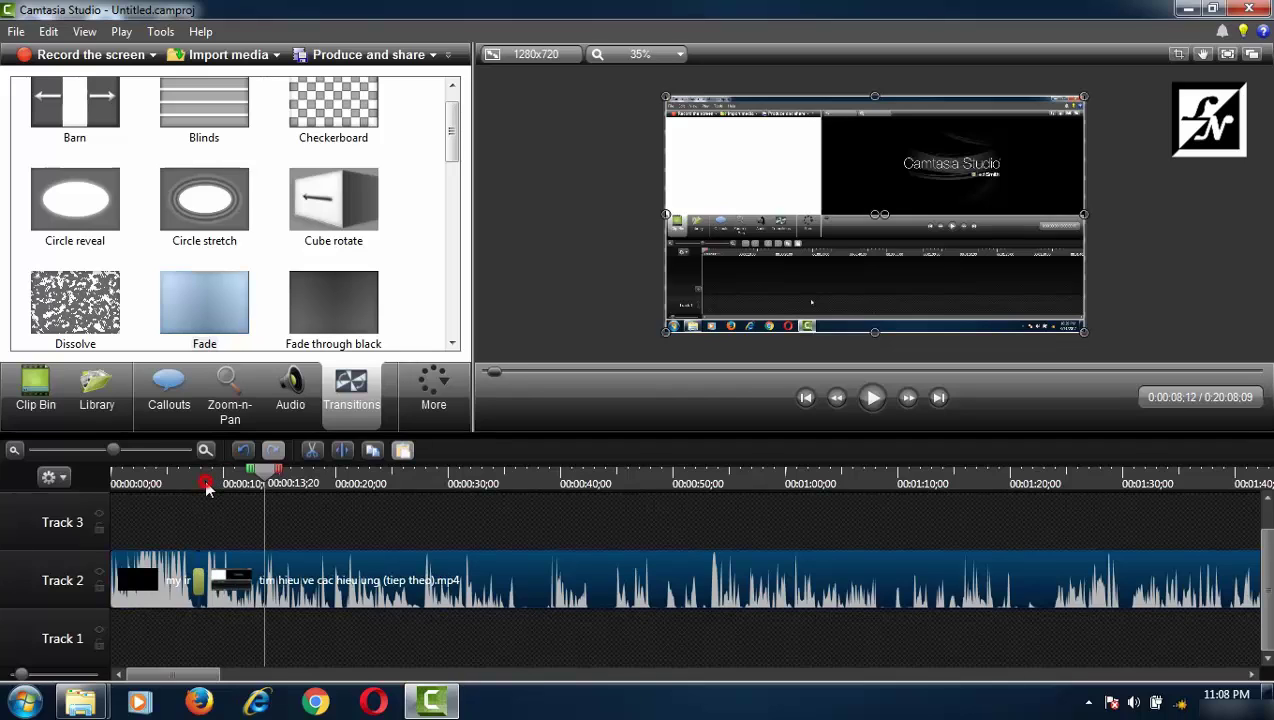
mouse_move(208, 484)
left_mouse_down()
mouse_move(187, 481)
mouse_move(206, 483)
mouse_move(196, 490)
left_mouse_up()
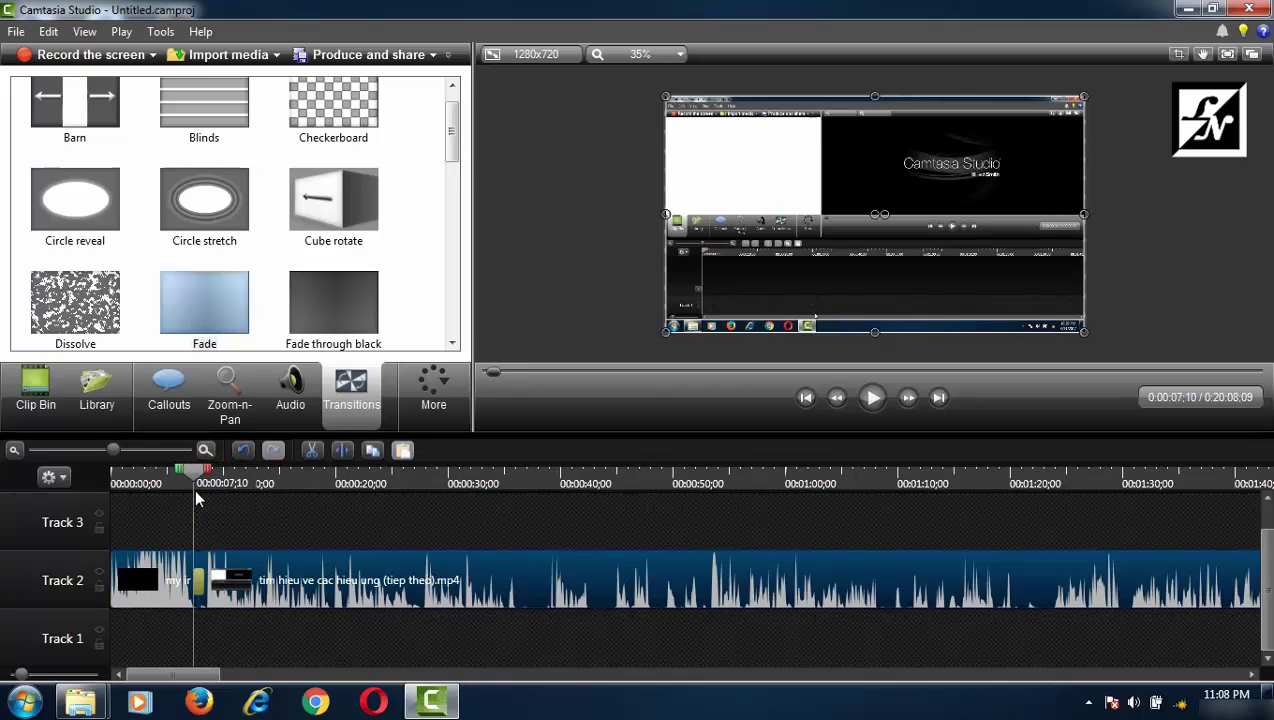
left_click(872, 397)
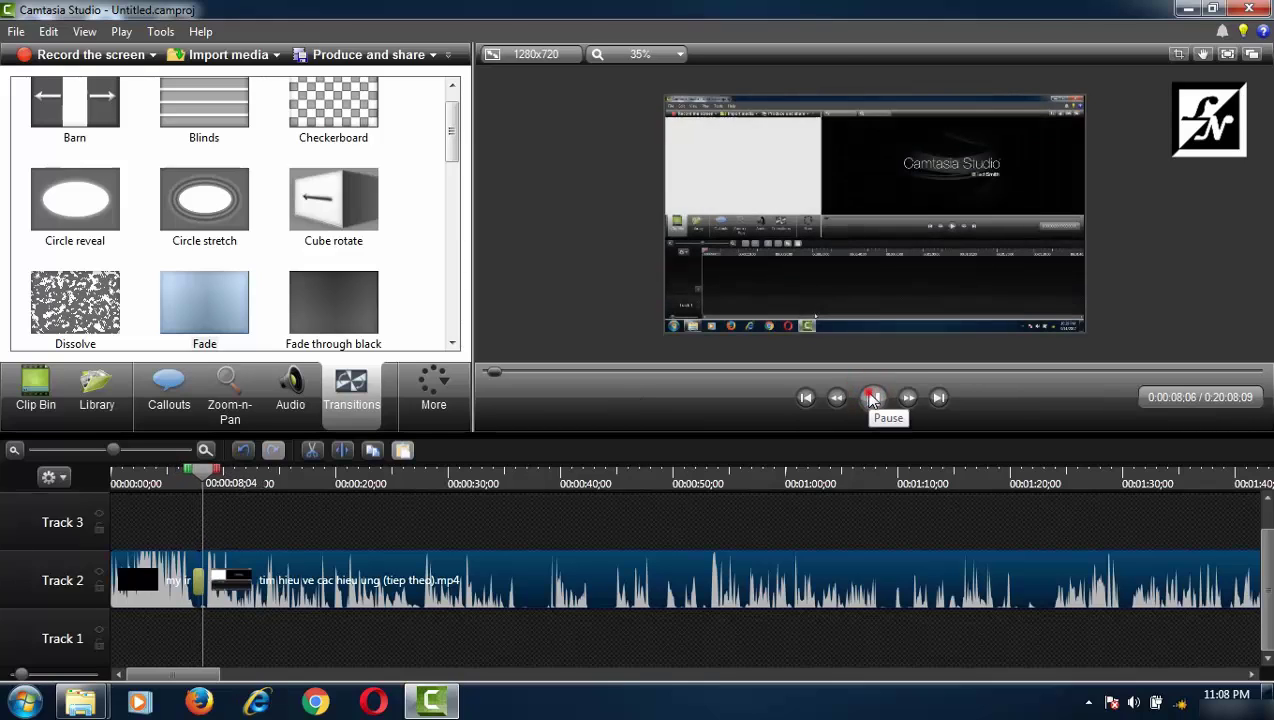
left_click(872, 397)
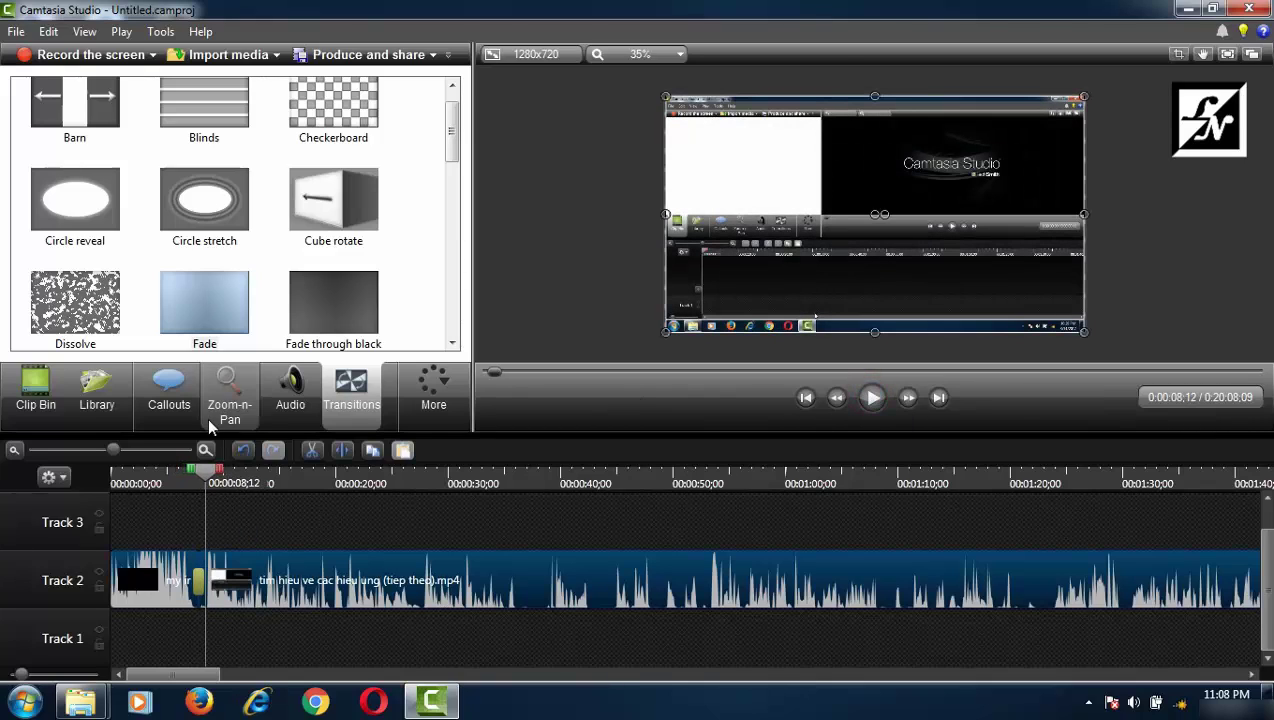
Raise the audio volume of the "tim hieu ve cac hieu ung" clip on Track 2 and play back a middle section
left_click(35, 390)
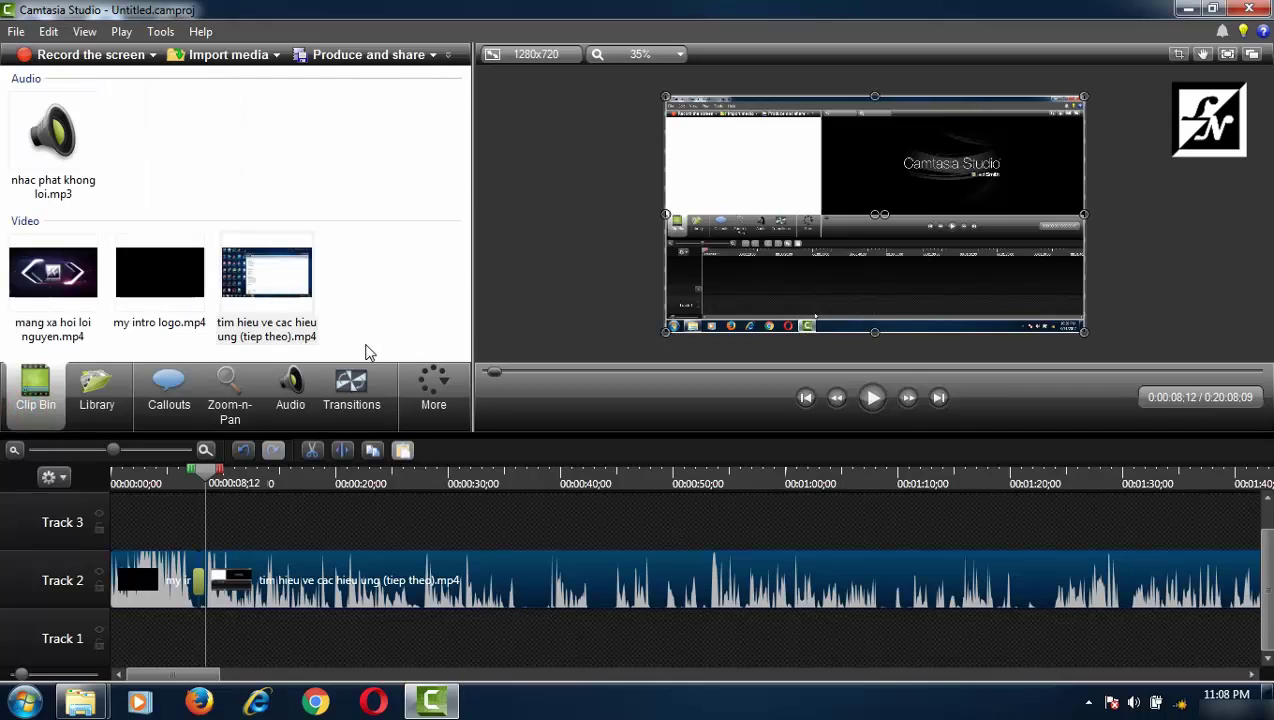
left_click(372, 580)
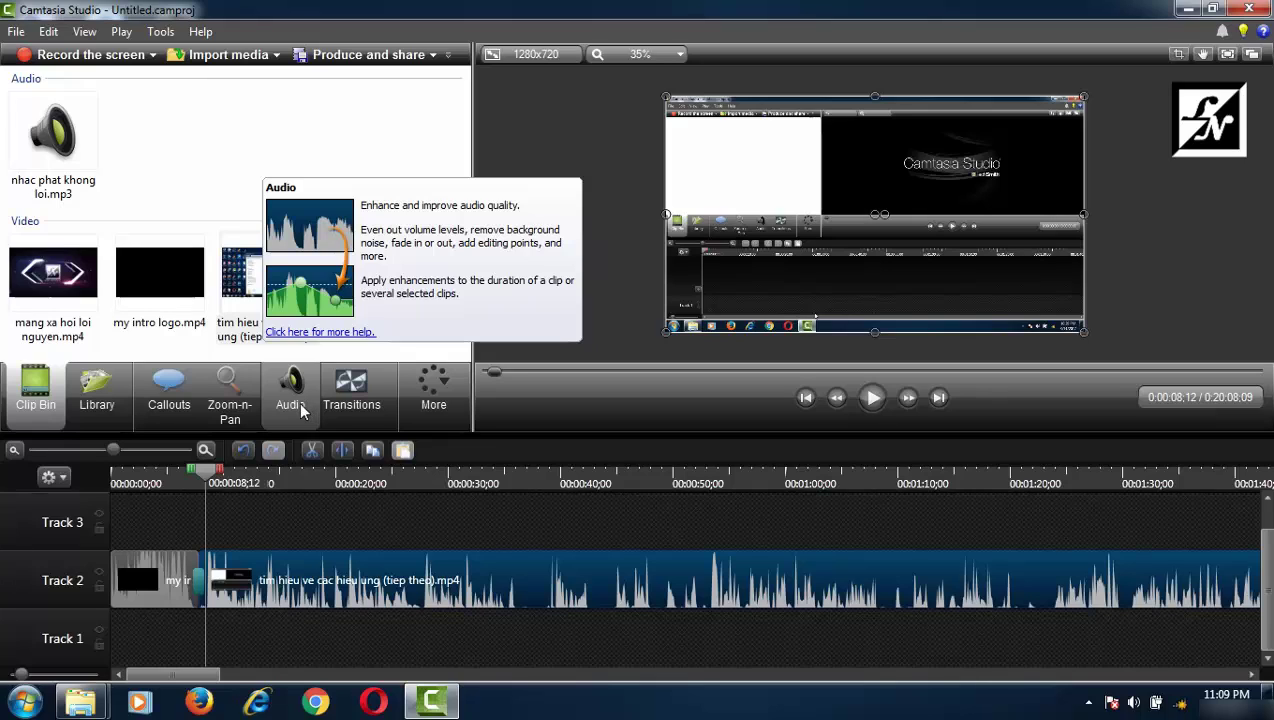
left_click(296, 400)
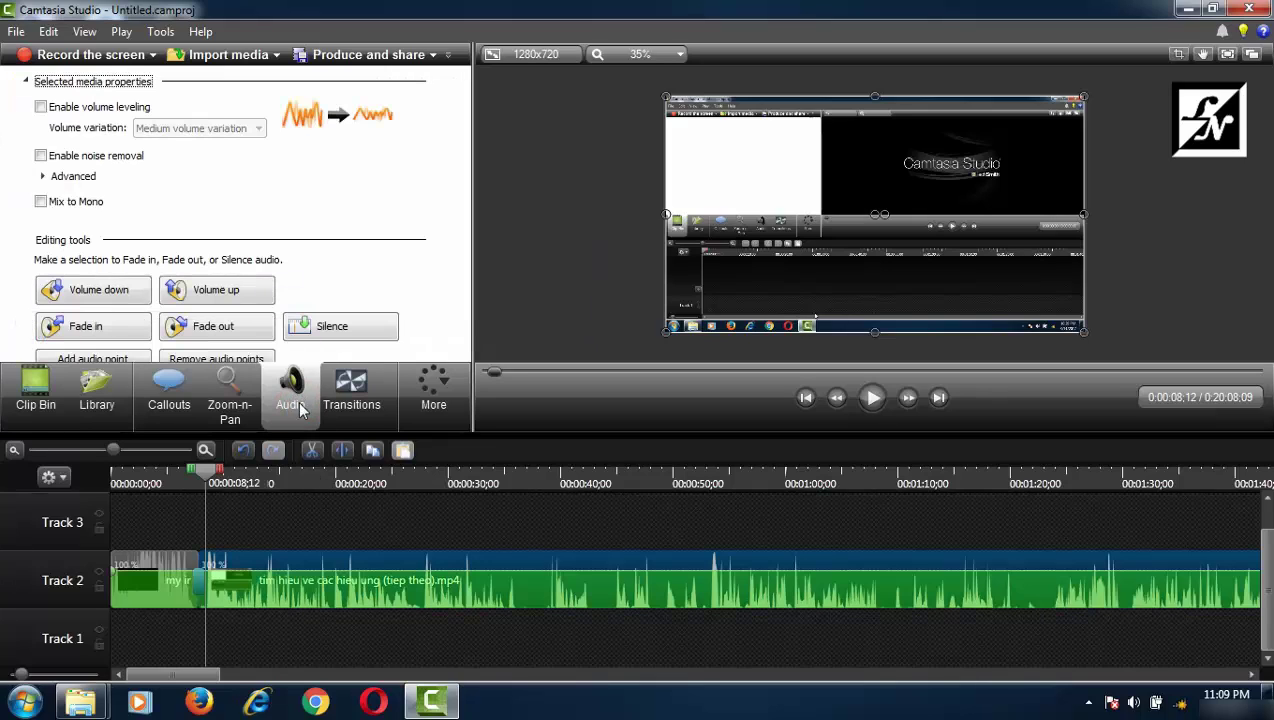
left_click(380, 568)
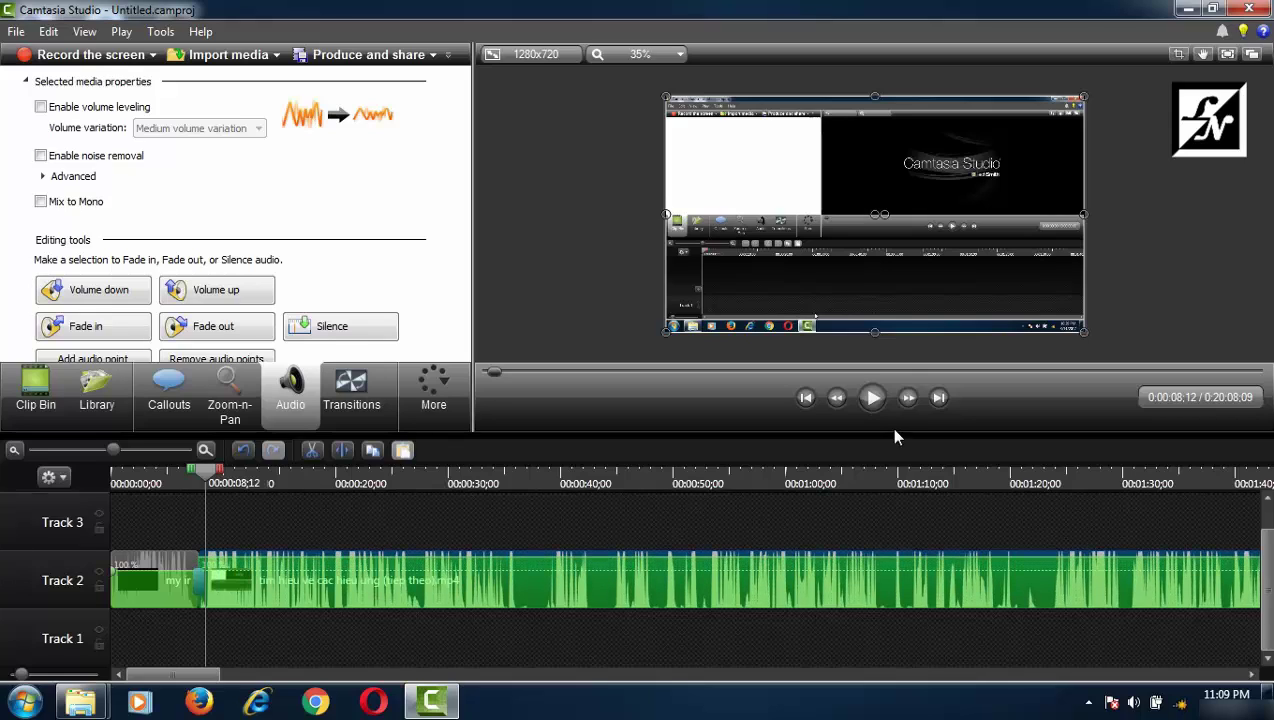
left_click(611, 483)
left_click(872, 397)
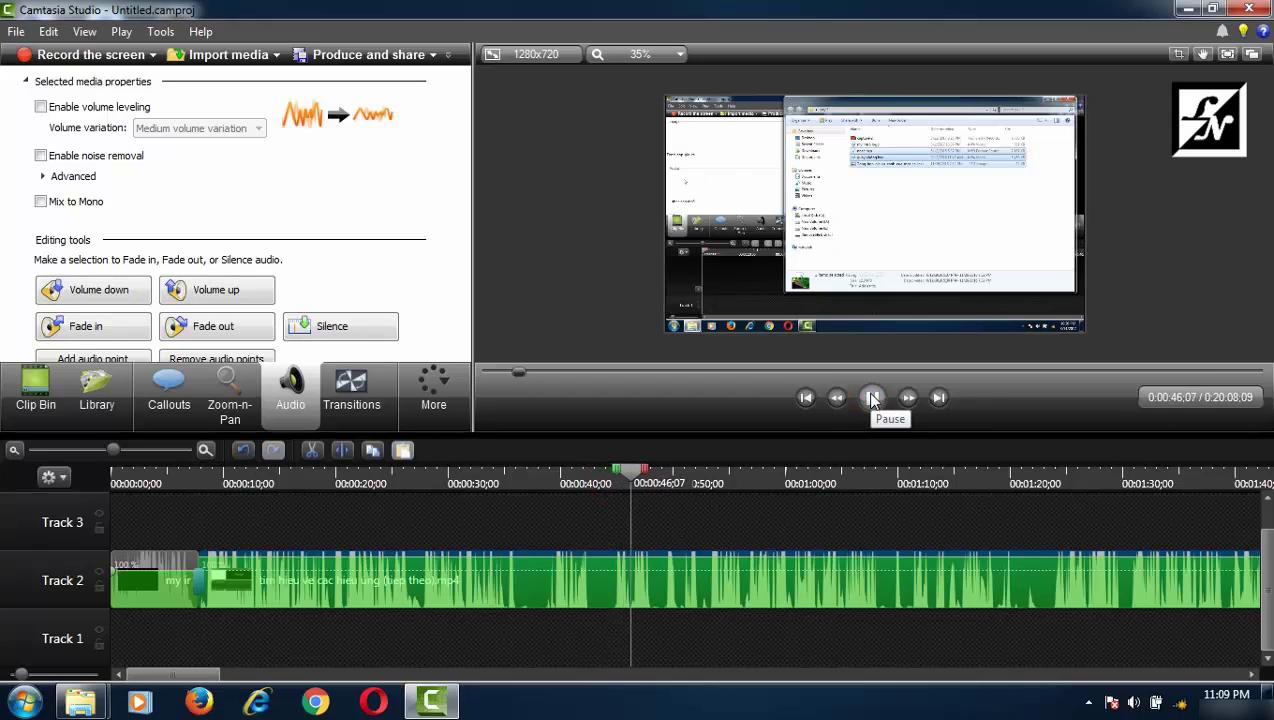
Stop playback, then split the "tim hieu ve cac hieu ung" clip at 0:20:03;10 and delete the tail after that point
left_click(872, 397)
left_click(35, 390)
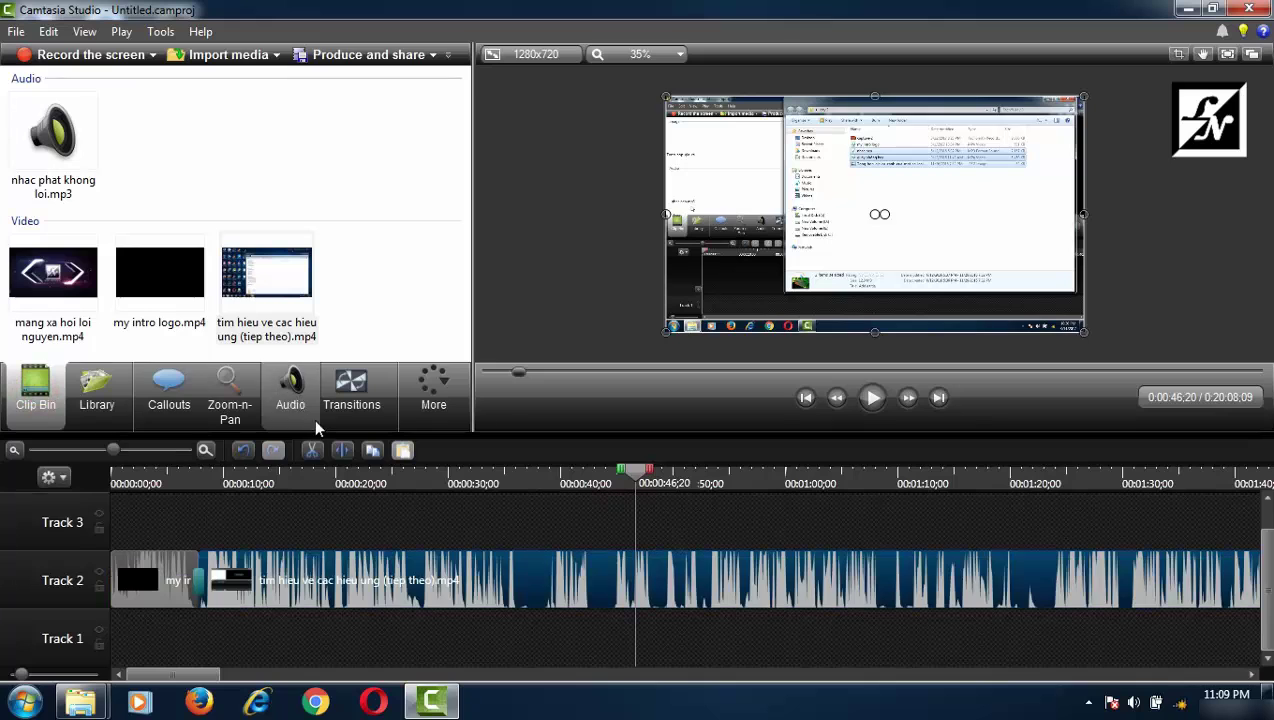
left_click_drag(112, 450, 45, 458)
left_click(1162, 483)
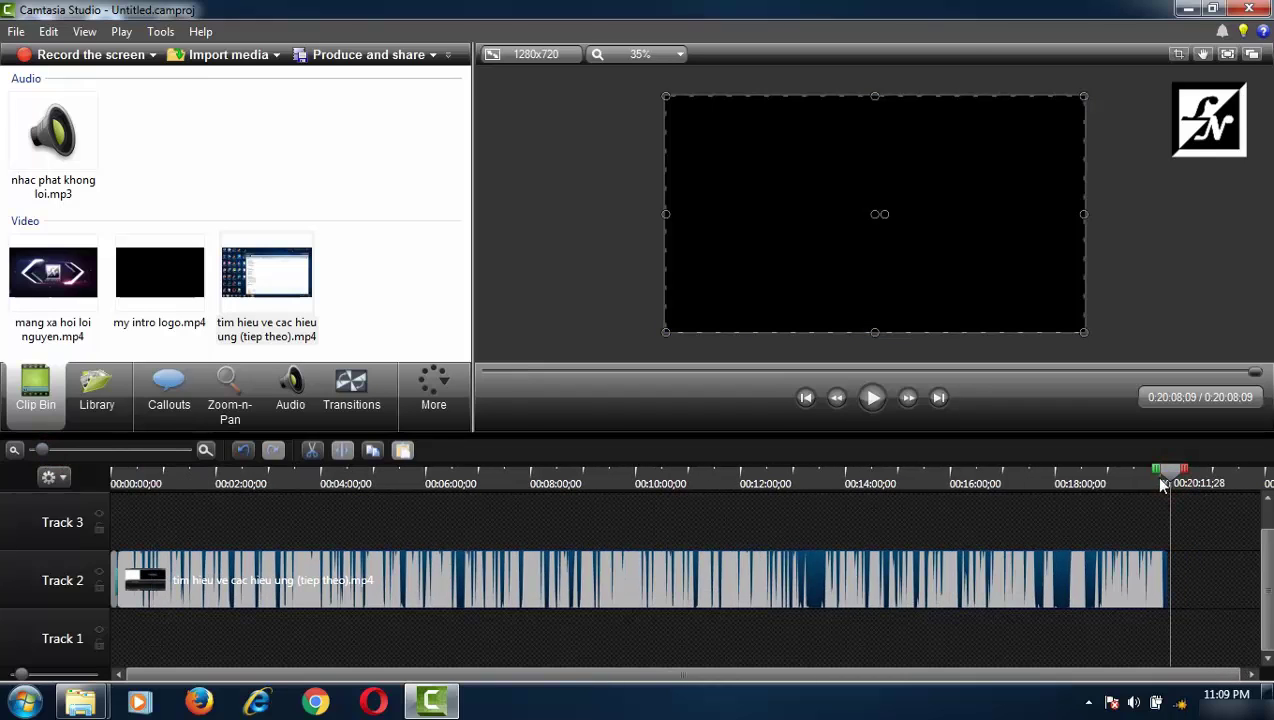
left_click(1164, 485)
left_click_drag(41, 450, 110, 455)
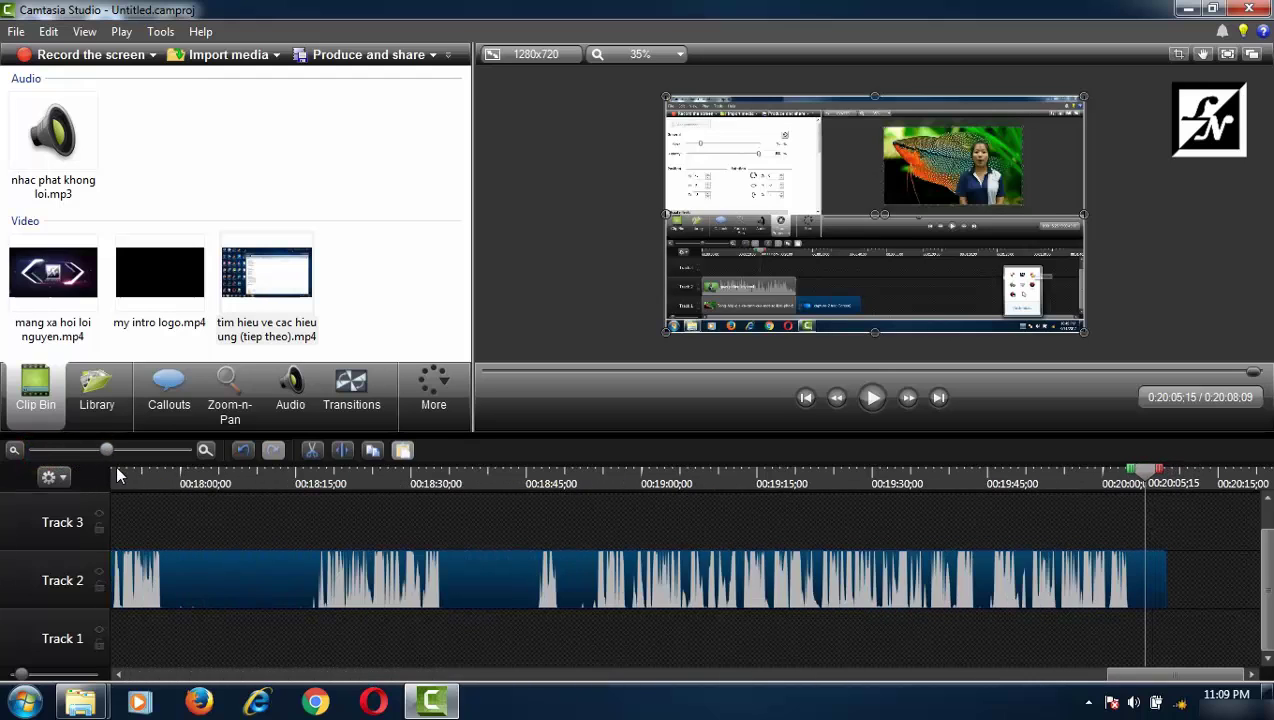
left_click_drag(1137, 463, 1124, 487)
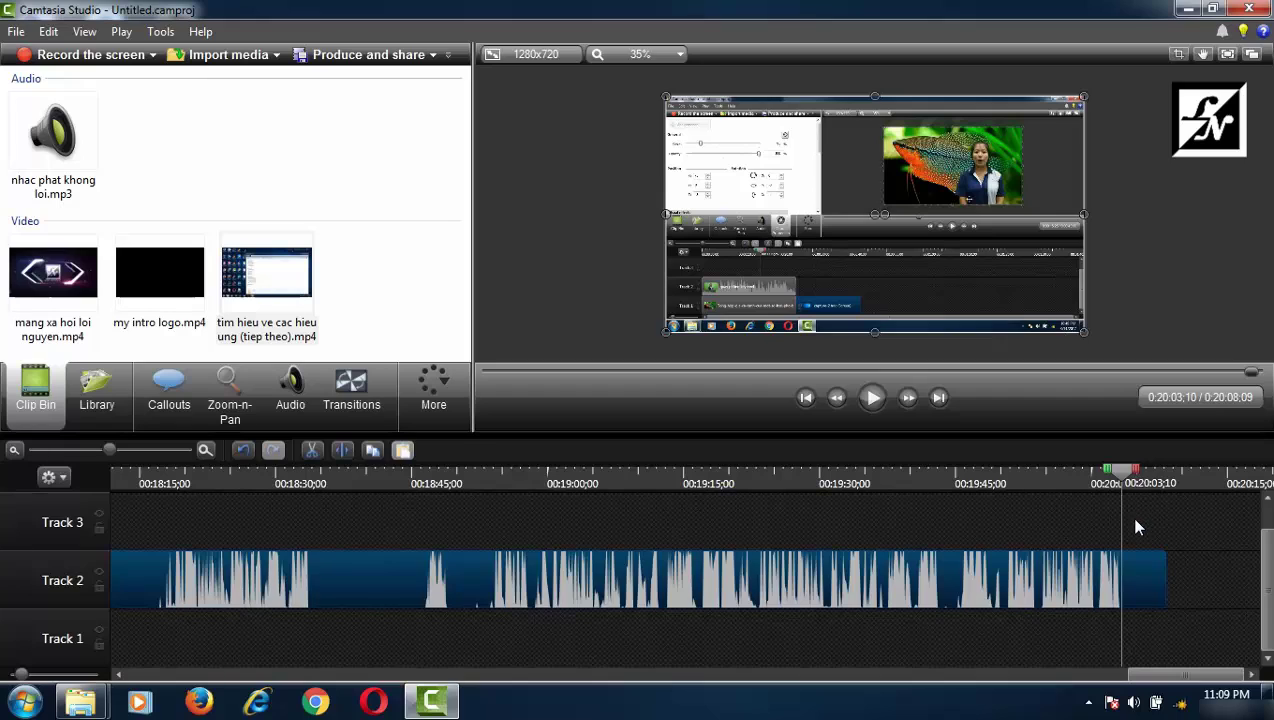
left_click(342, 450)
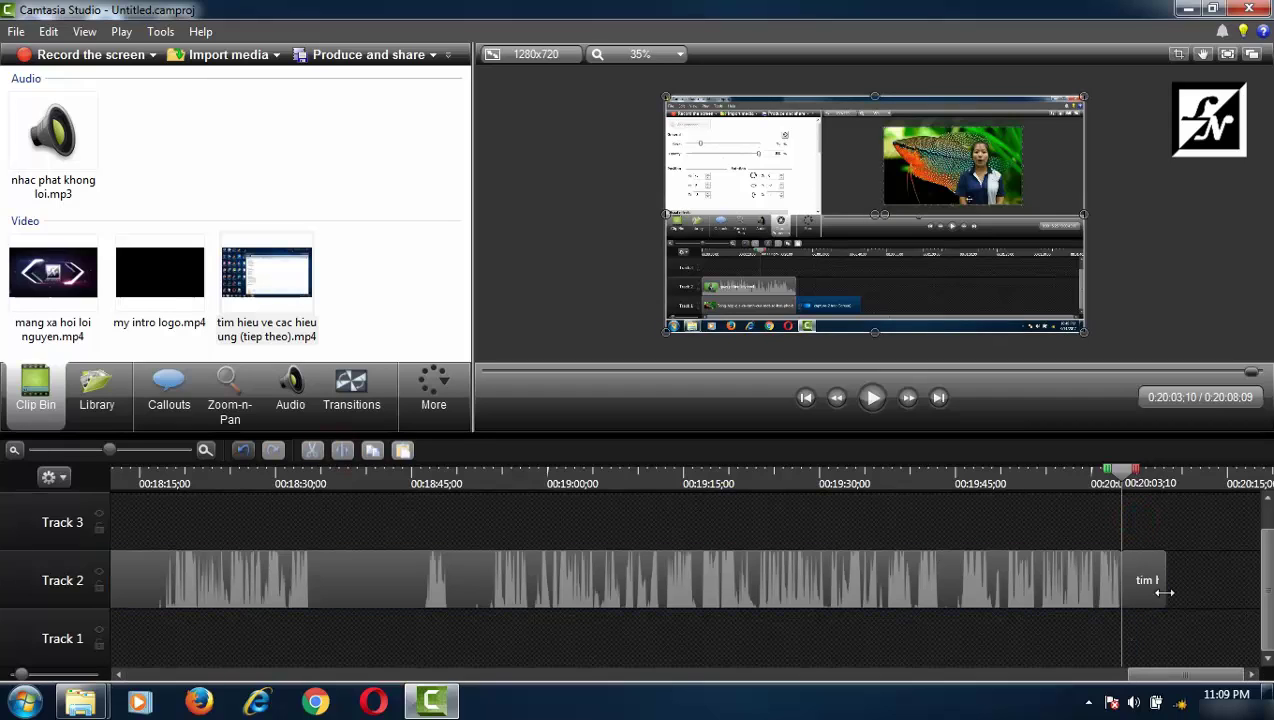
left_click(1135, 584)
key("Delete")
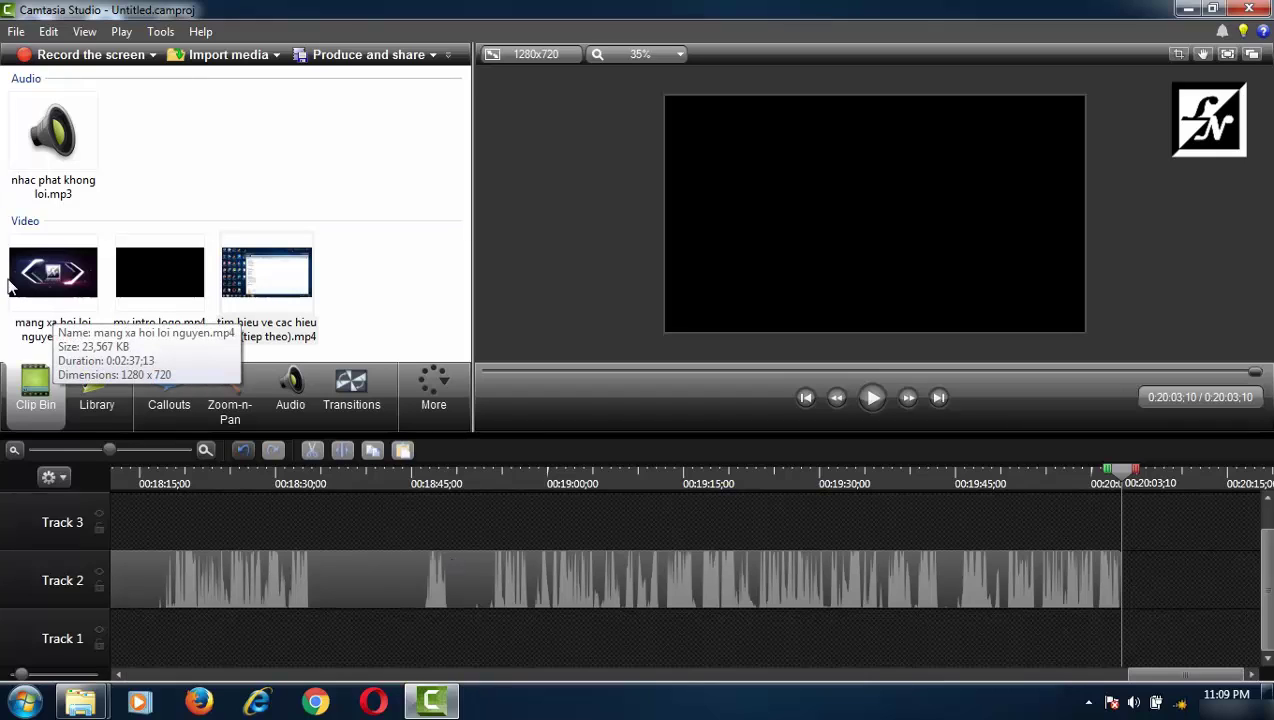
Add the "mang xa hoi" video to Track 2 directly after the "tim hieu ve cac hieu ung" clip
left_click_drag(60, 288, 1085, 535)
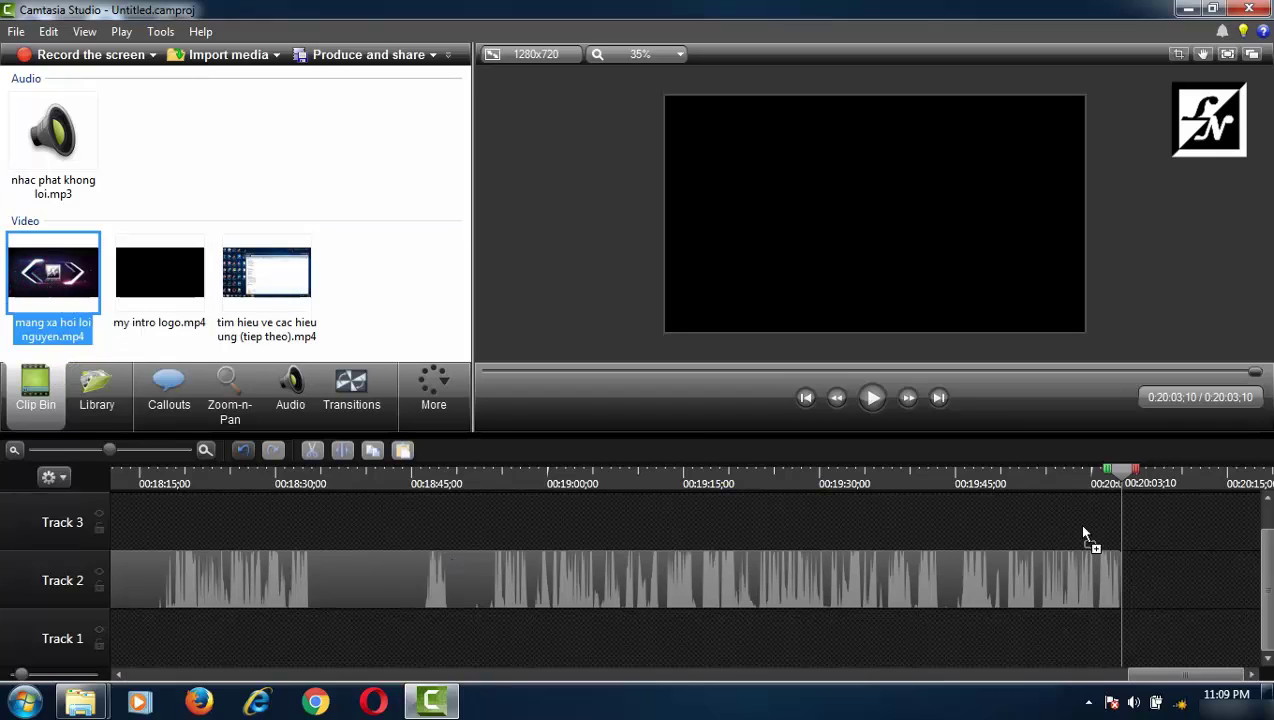
left_click_drag(1177, 591, 1178, 590)
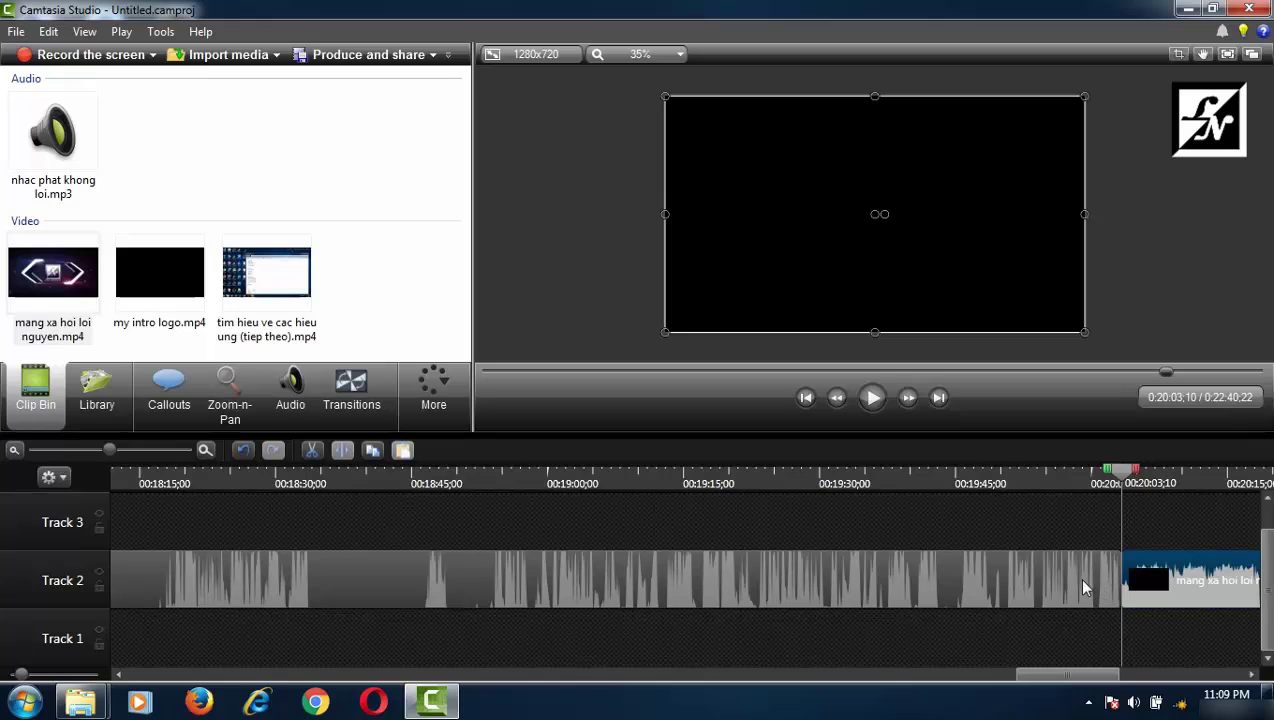
Cut off the opening of the "mang xa hoi" clip up to 0:20:34;22 and move the remainder against the preceding clip
left_click_drag(1036, 676, 1088, 676)
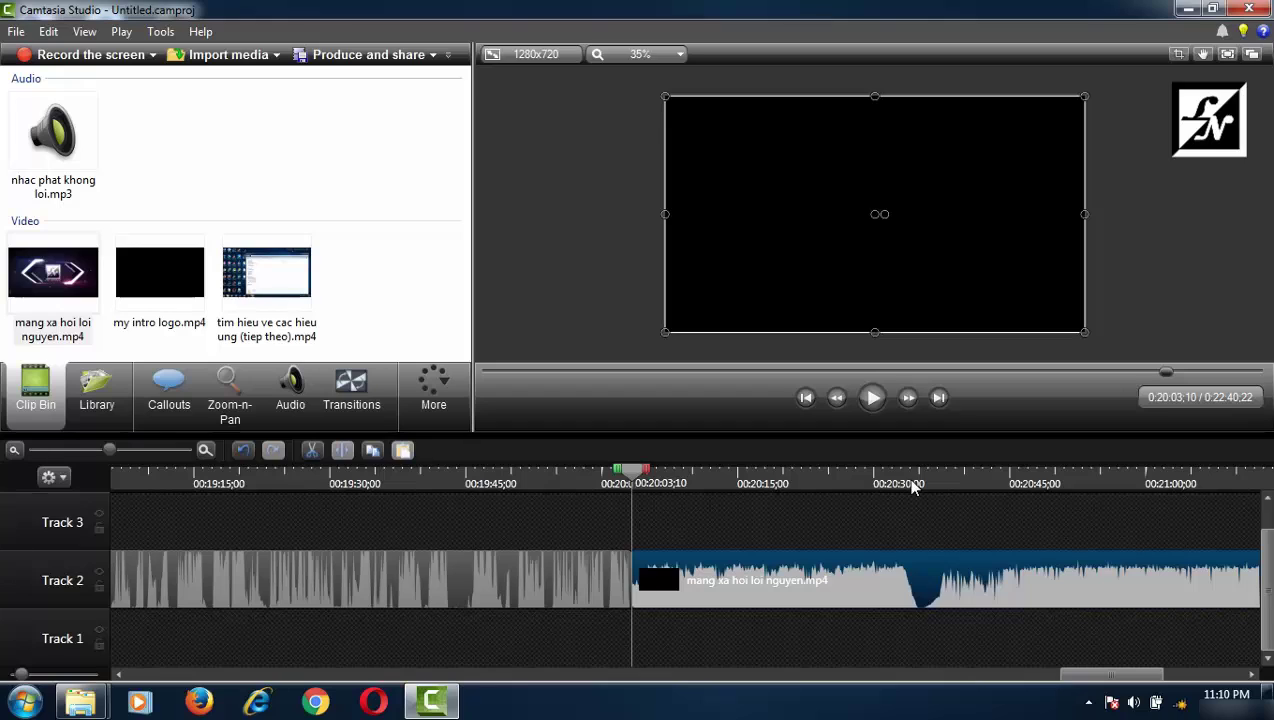
mouse_move(912, 487)
left_mouse_down()
mouse_move(927, 485)
mouse_move(916, 486)
left_mouse_up()
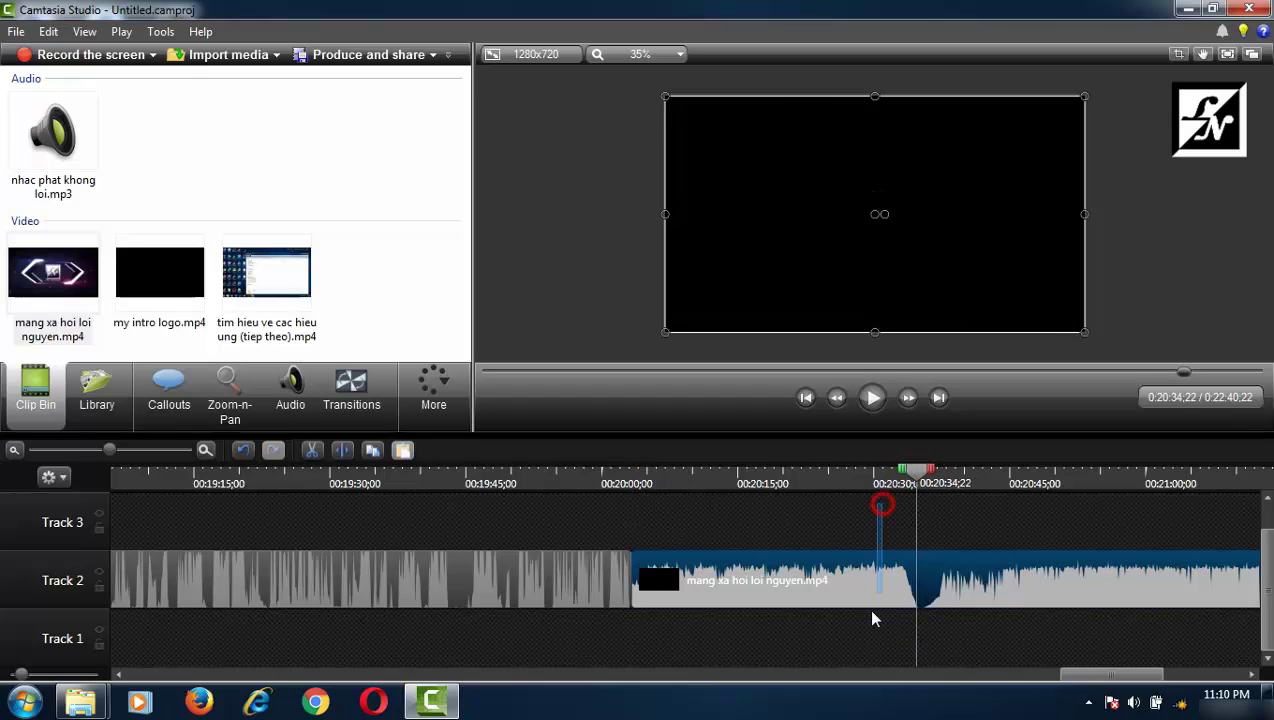
left_click(341, 450)
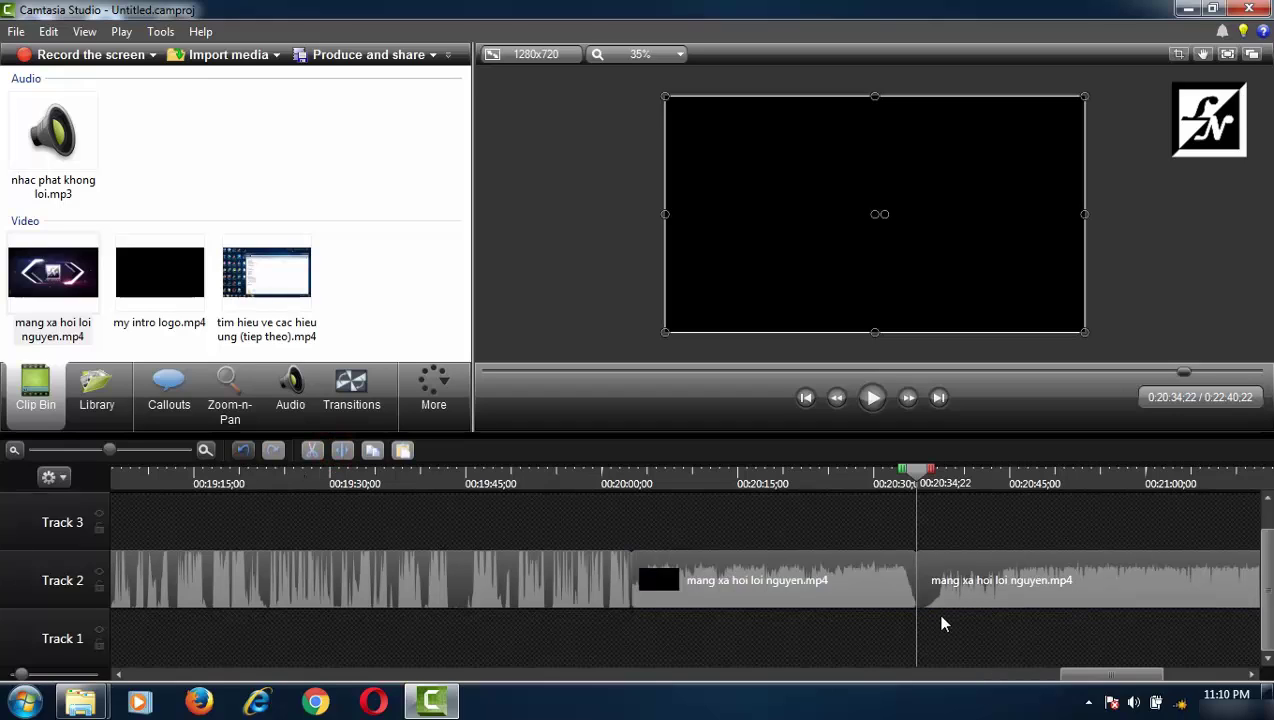
left_click(799, 589)
key("Delete")
left_click(1010, 588)
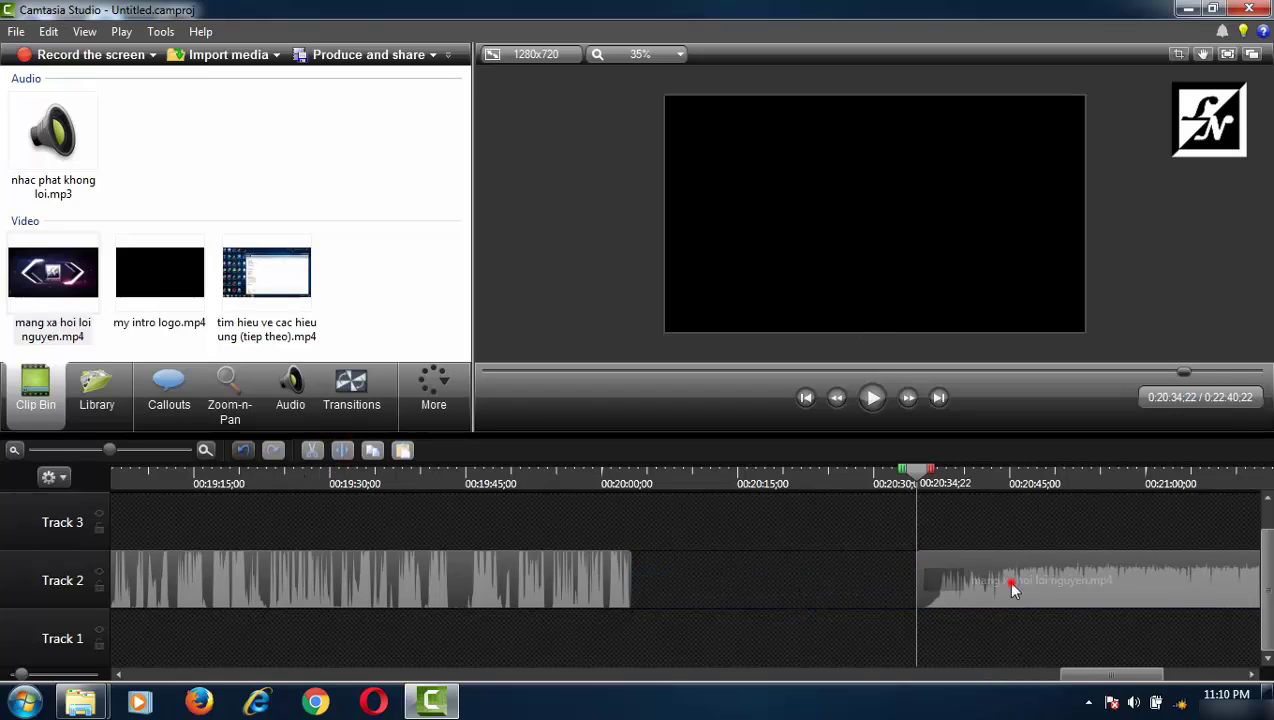
left_click_drag(1010, 588, 691, 597)
Add a Fade transition between the "tim hieu ve cac hieu ung" and "mang xa hoi" clips on Track 2
left_click(351, 390)
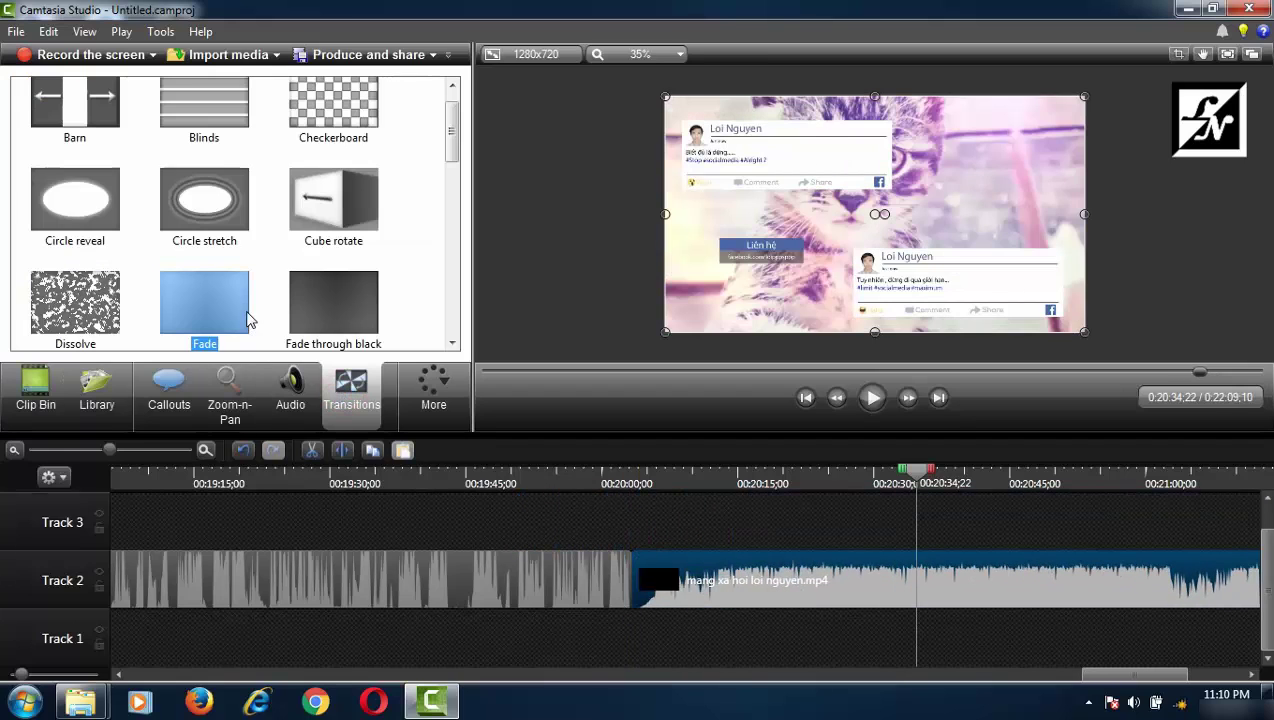
left_click_drag(250, 320, 649, 581)
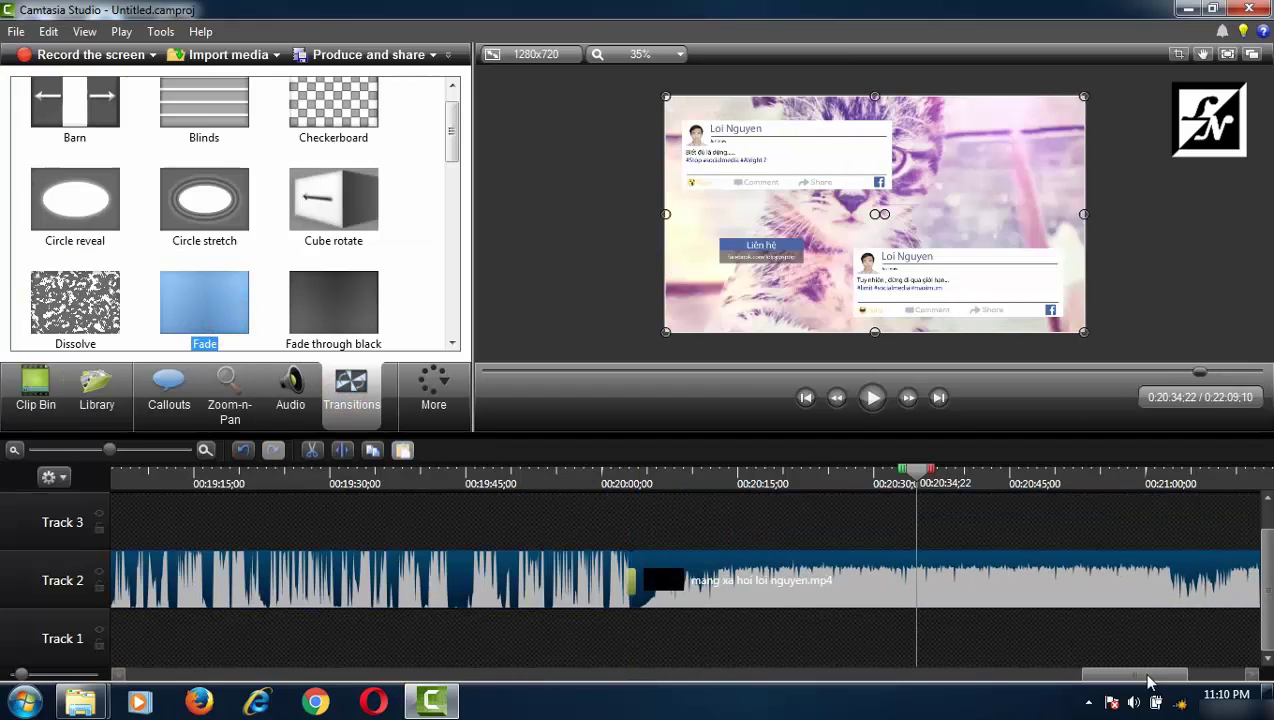
Raise the audio volume of the "mang xa hoi" clip on Track 2 and view its ending at 0:22:08;06
left_click_drag(1150, 680, 1215, 677)
left_click(745, 572)
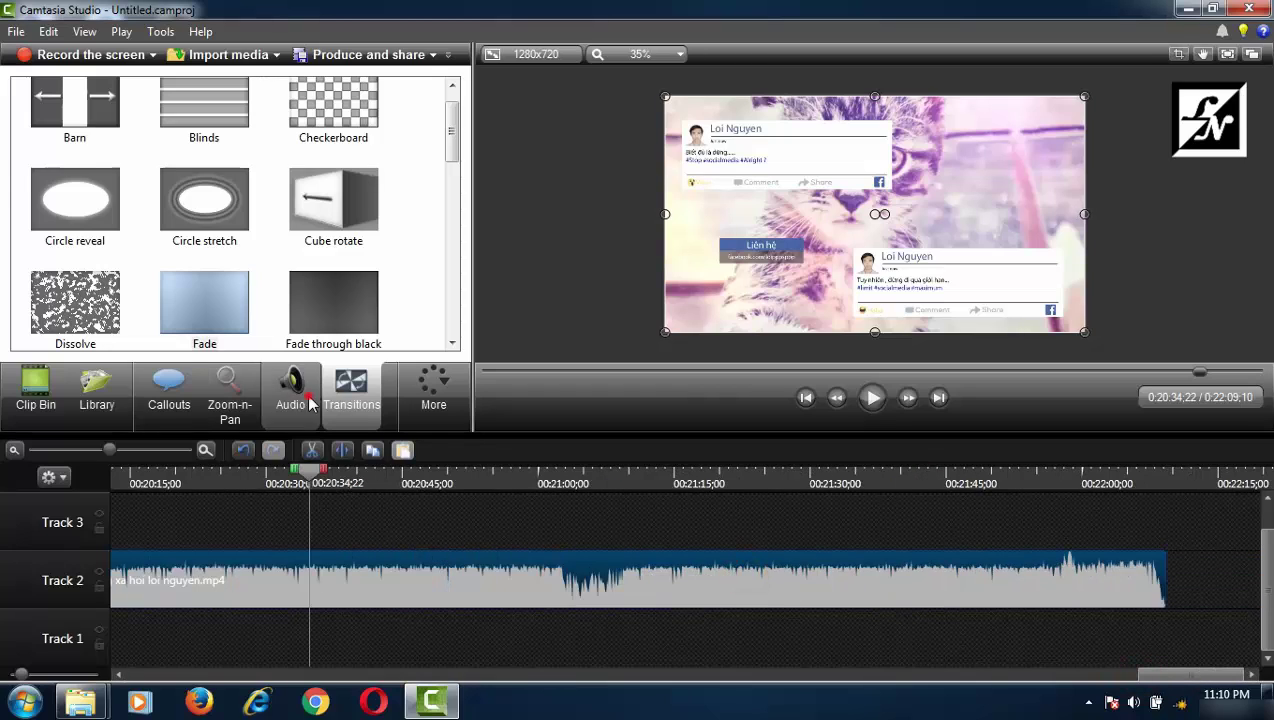
left_click(310, 402)
left_click_drag(446, 566, 446, 555)
left_click(1124, 484)
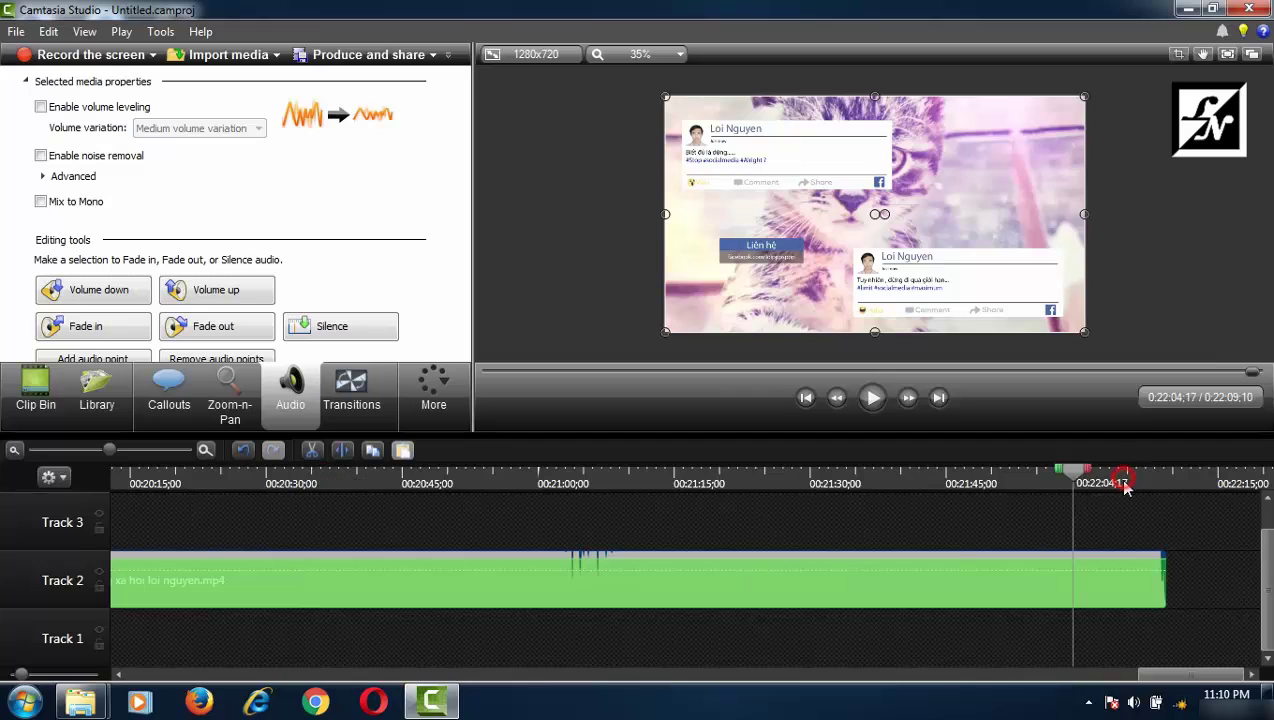
left_click_drag(1124, 484, 1156, 479)
left_click_drag(1165, 672, 1156, 672)
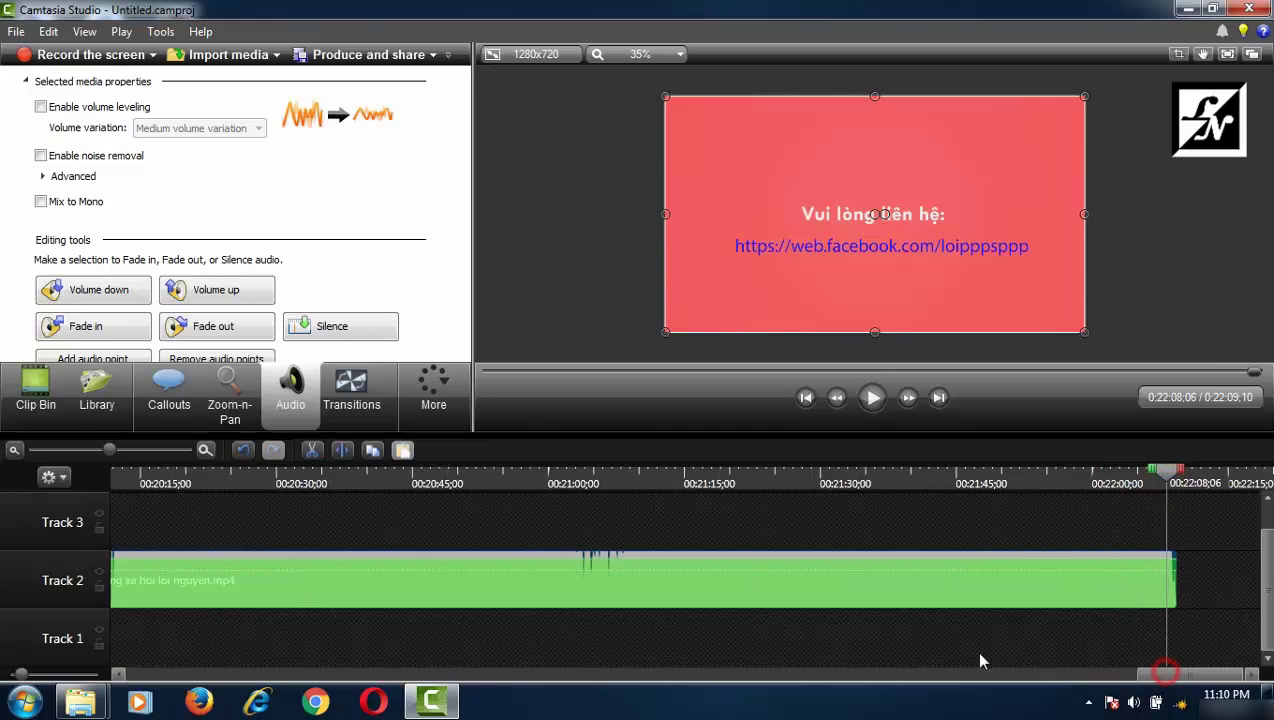
Add the "nhac phat khong loi.mp3" music to Track 1, starting near the end of the intro clip at about 0:00:05;05
left_click_drag(980, 661, 119, 663)
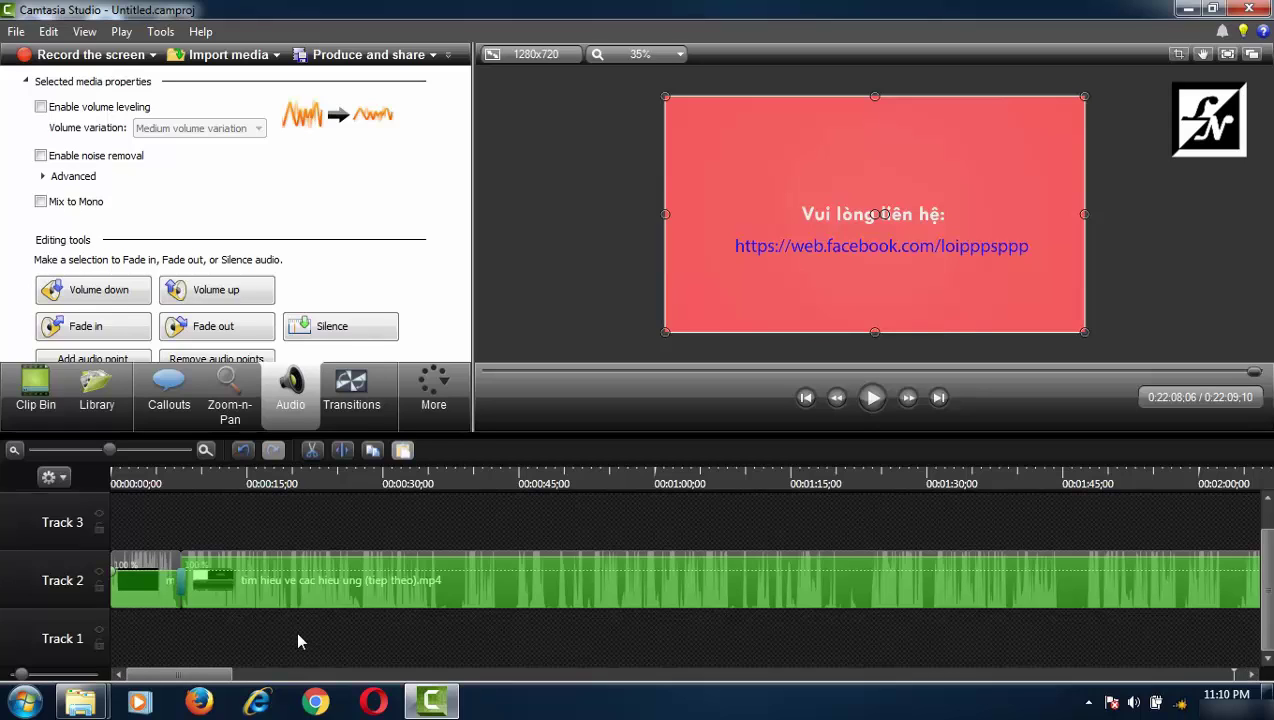
left_click(36, 390)
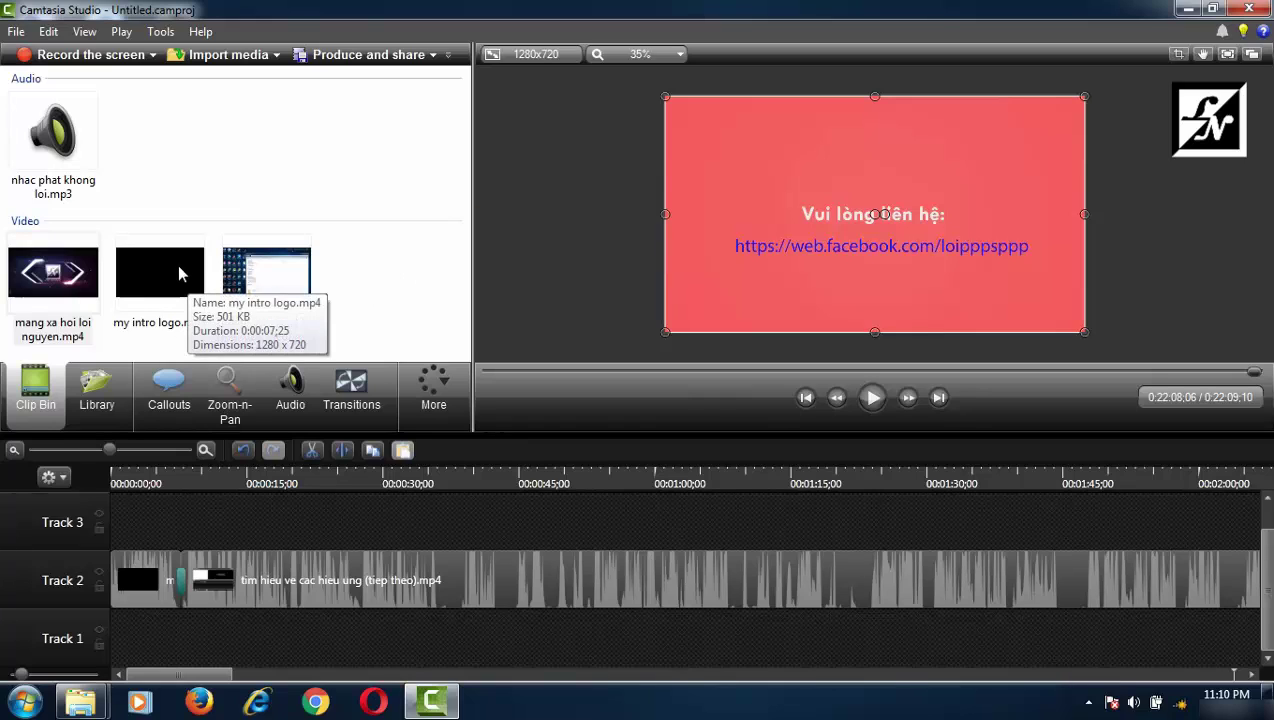
mouse_move(54, 140)
left_mouse_down()
mouse_move(160, 322)
mouse_move(193, 625)
mouse_move(174, 609)
mouse_move(230, 615)
mouse_move(238, 646)
mouse_move(222, 642)
left_mouse_up()
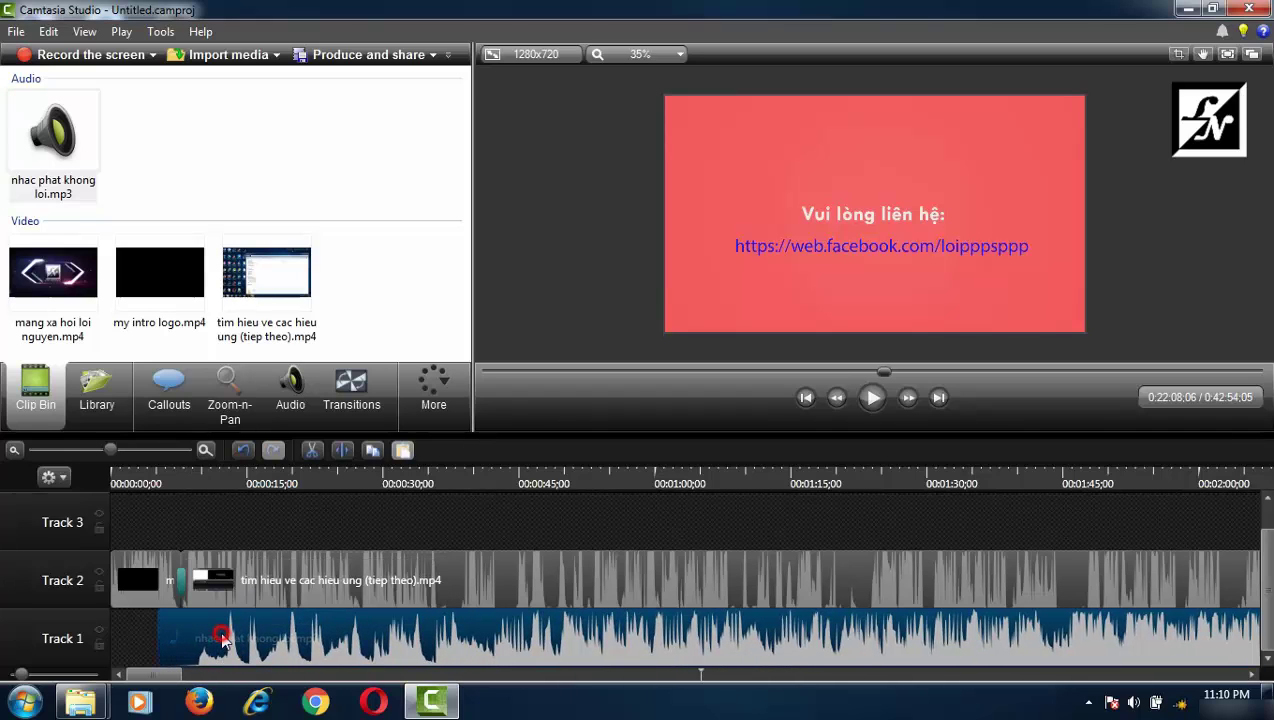
Lower the volume of the "nhac phat khong loi.mp3" background music on Track 1 to about 15%
left_click(290, 390)
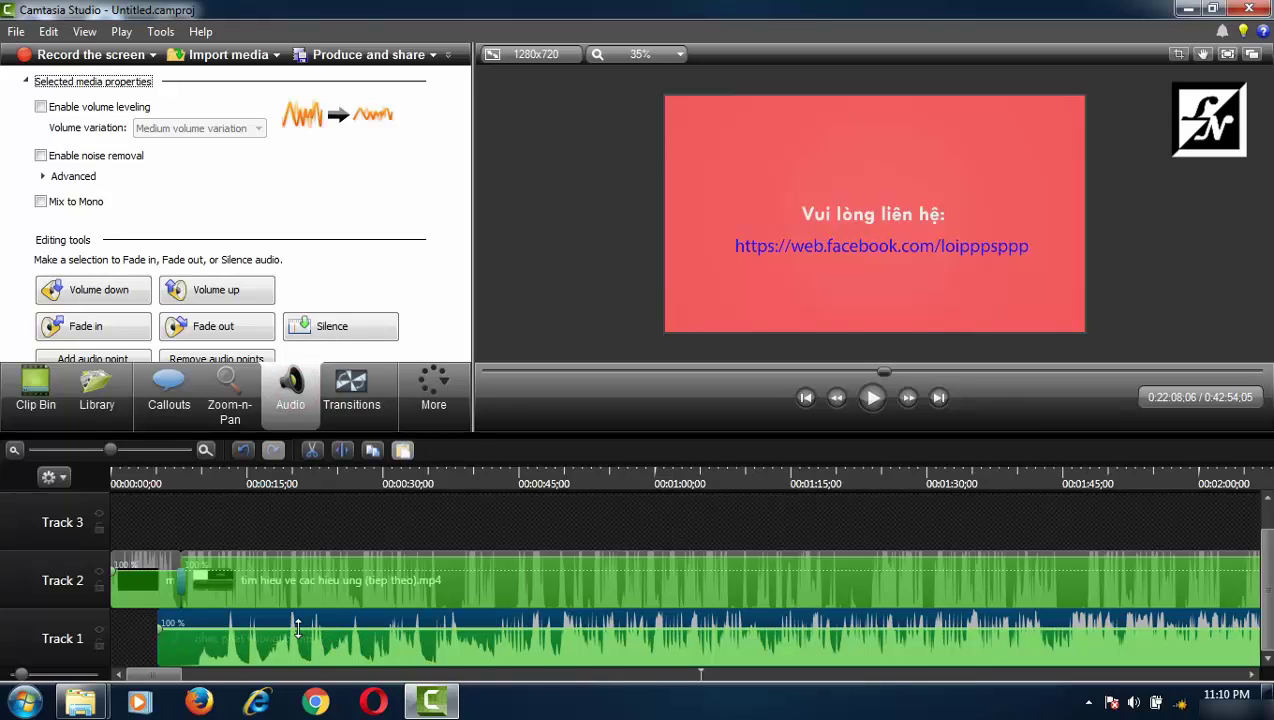
left_click_drag(297, 627, 293, 654)
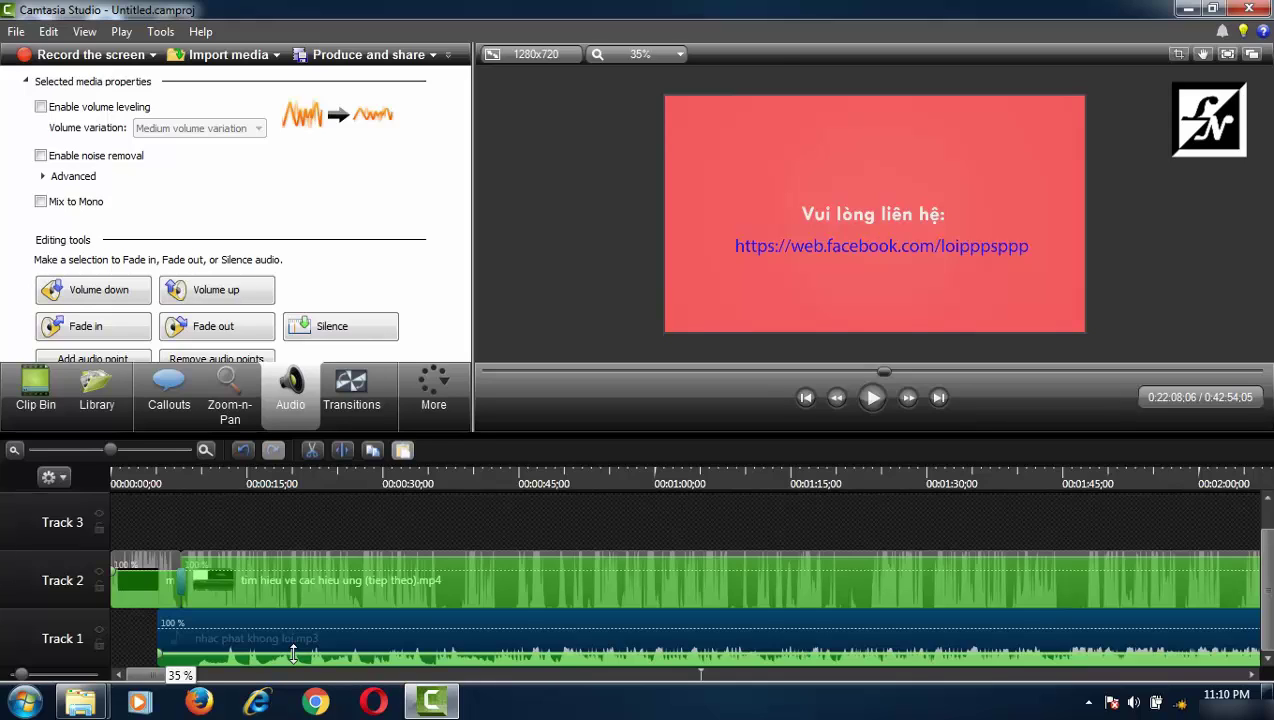
left_click_drag(293, 654, 293, 658)
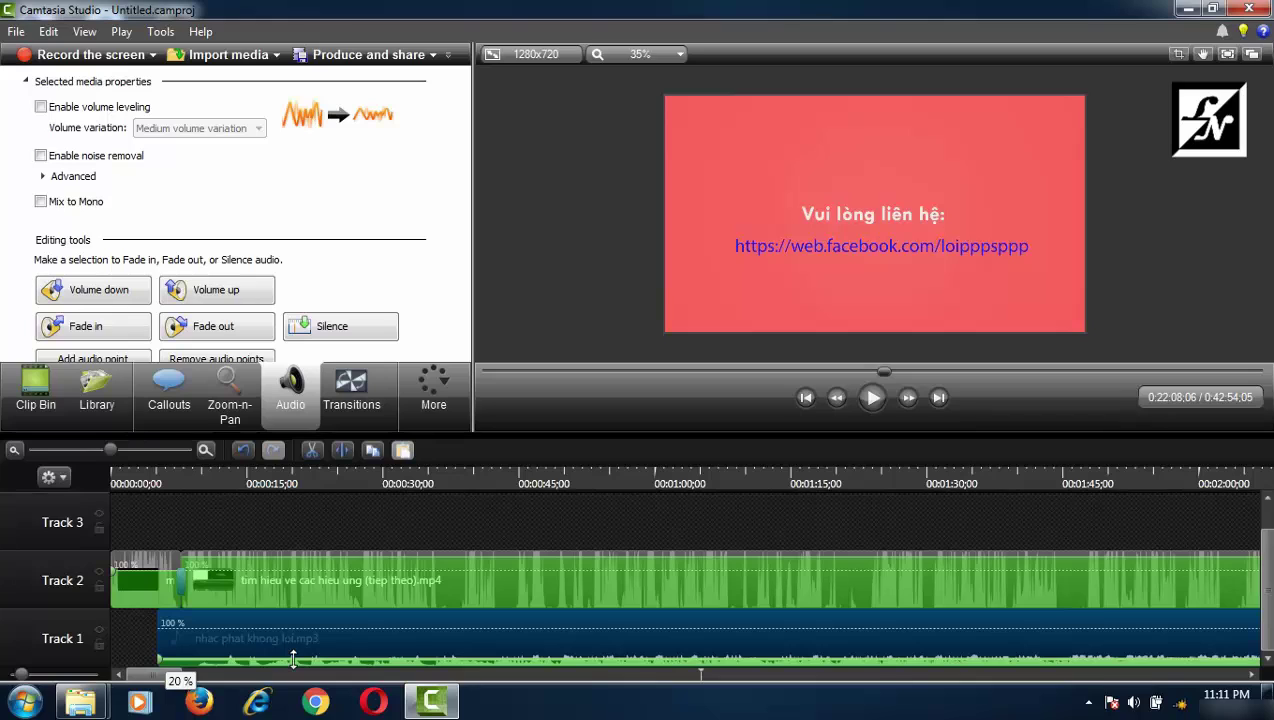
left_click_drag(293, 658, 293, 658)
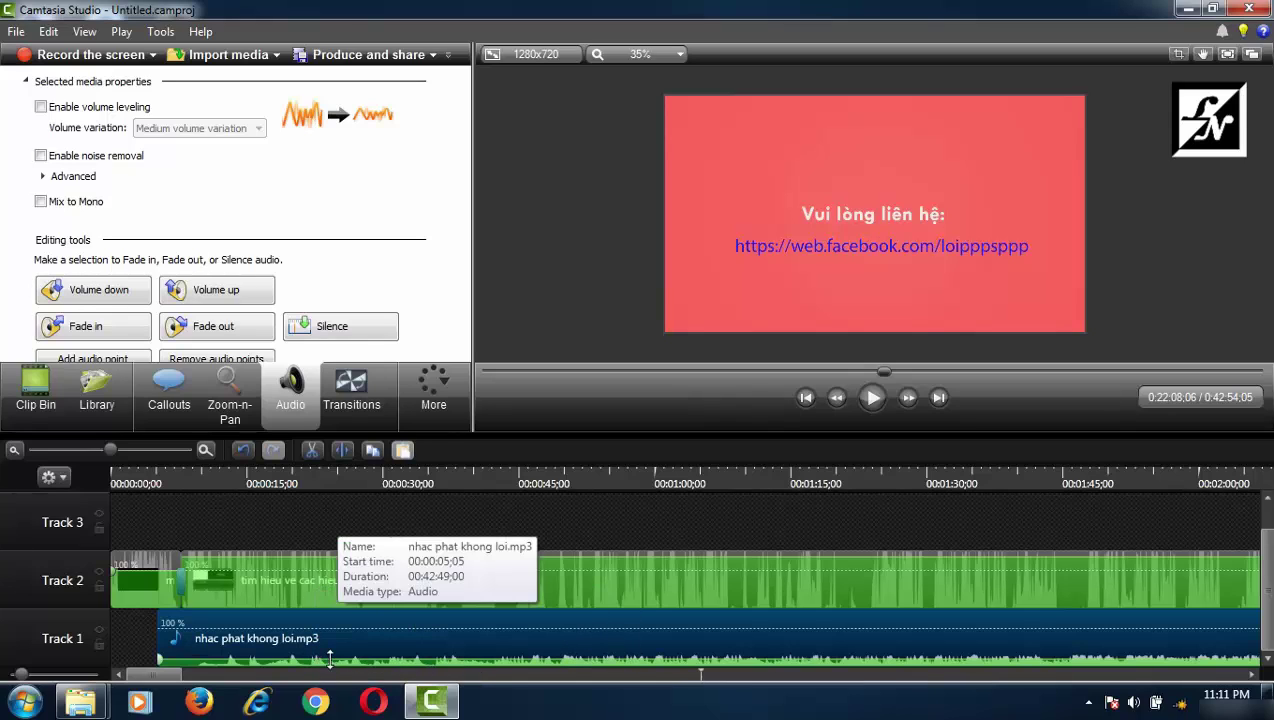
left_click_drag(330, 660, 328, 660)
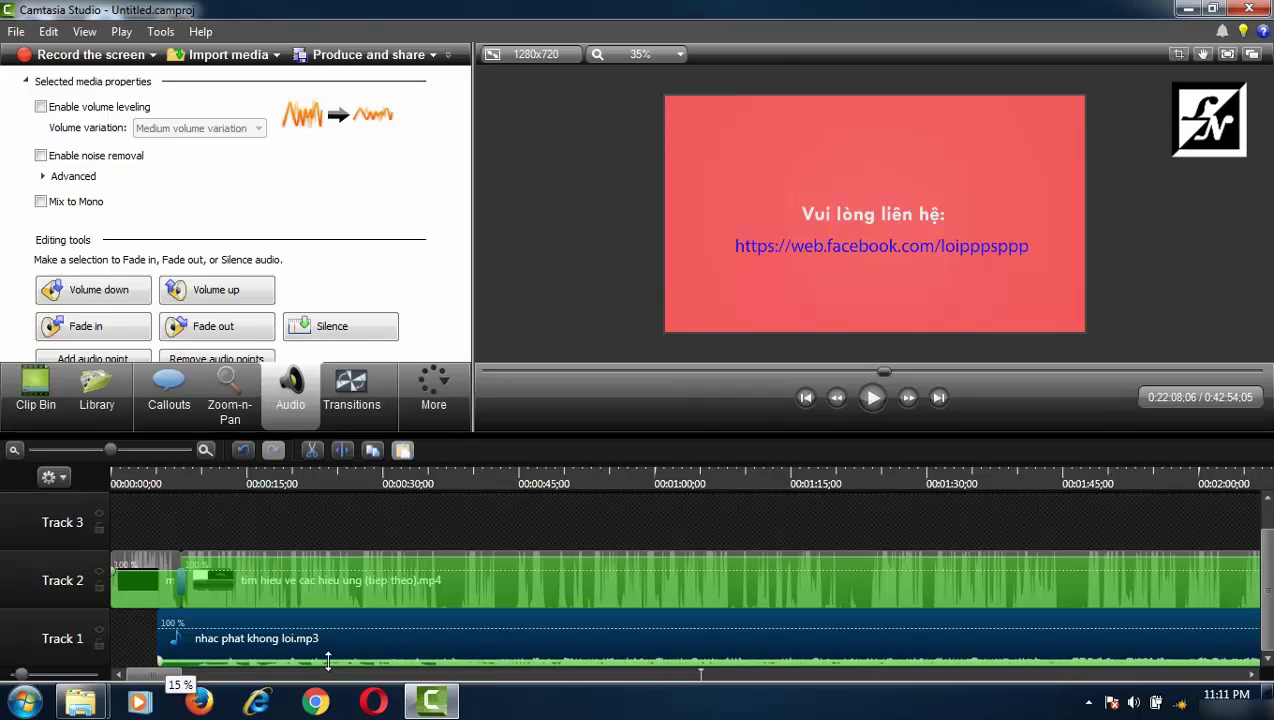
left_click_drag(330, 660, 330, 661)
left_click(356, 520)
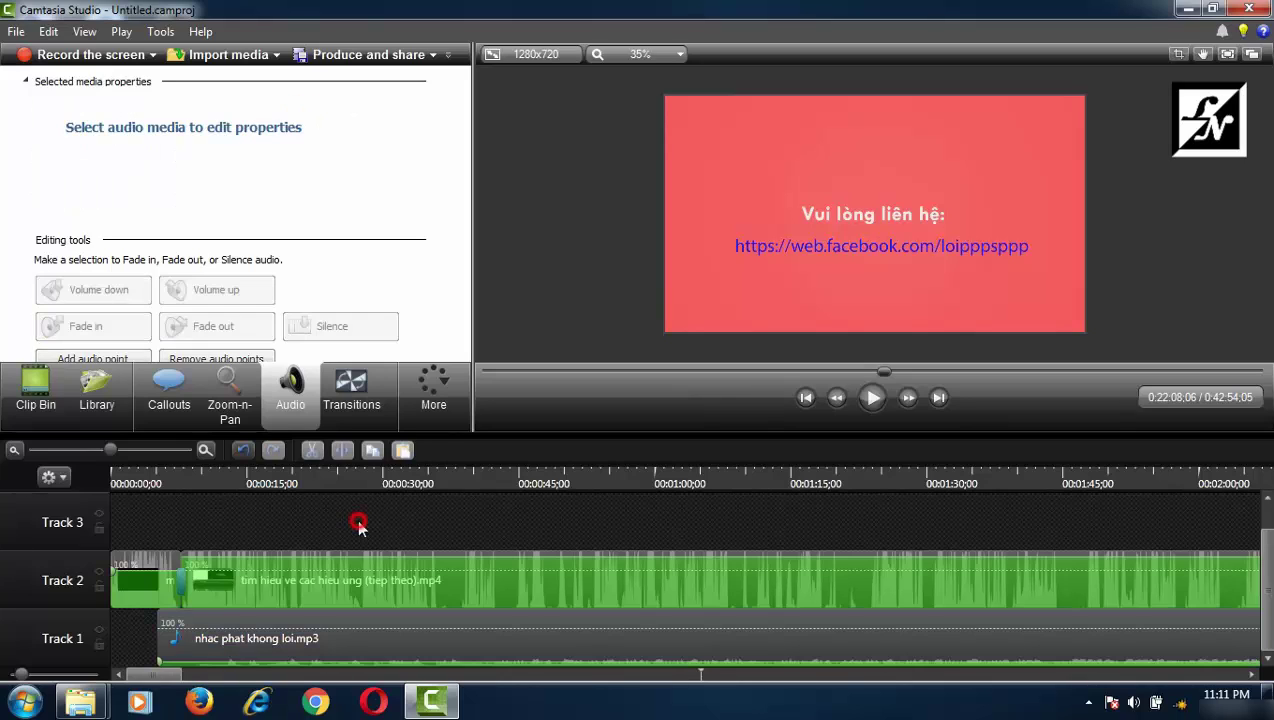
Play back an early section of the recording to check how the background music sounds under the voice
left_click(488, 474)
left_click(868, 398)
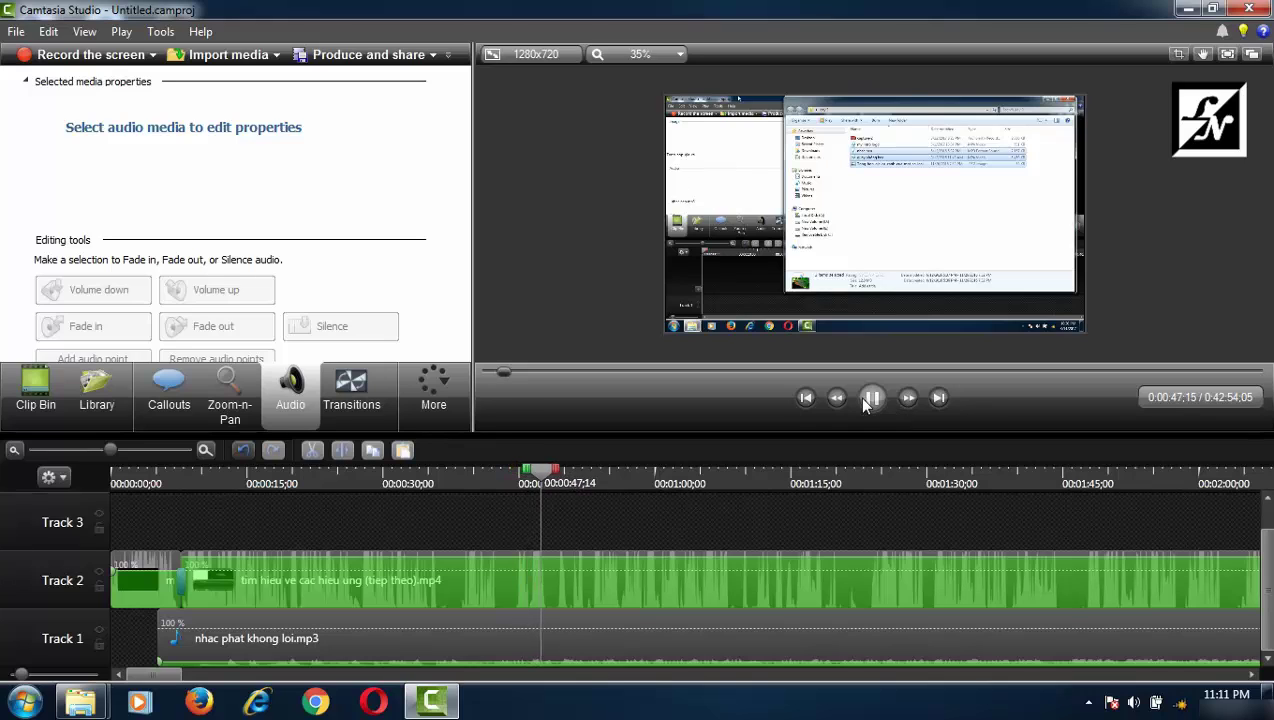
left_click(868, 399)
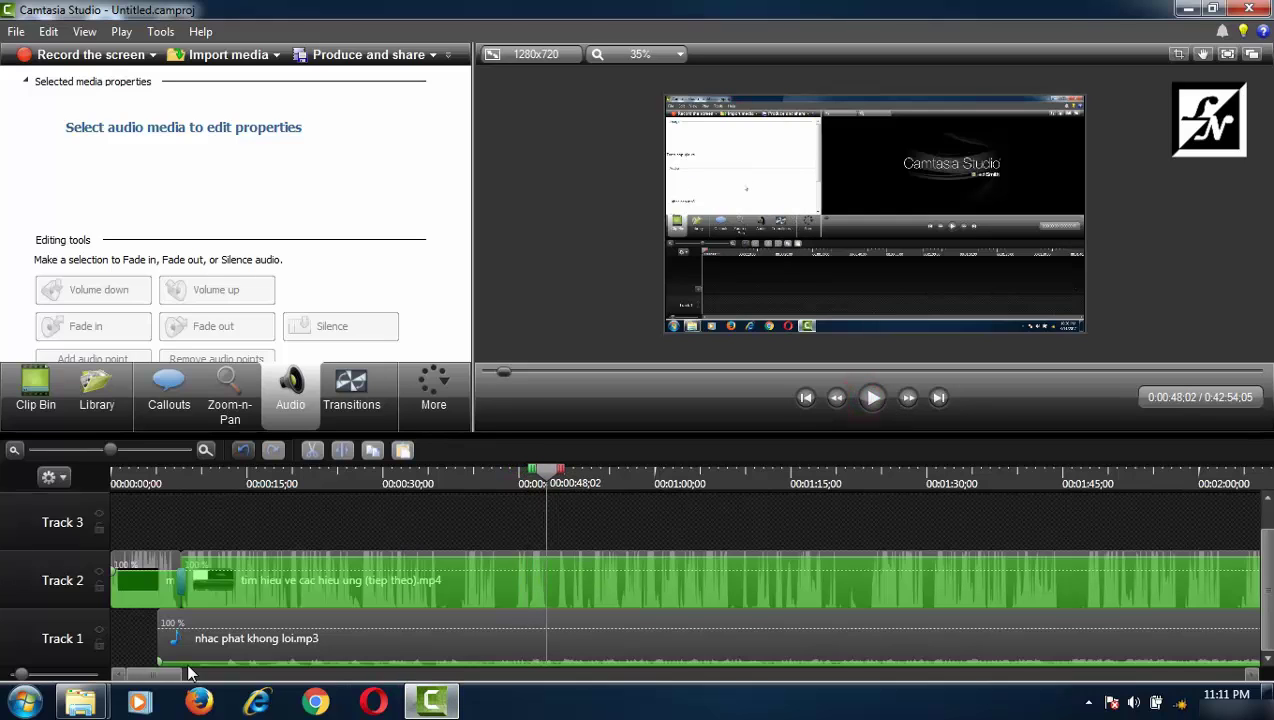
Split the background music on Track 1 at the end of the video, 0:22:09;10, and delete the excess after it
left_click_drag(142, 676, 333, 678)
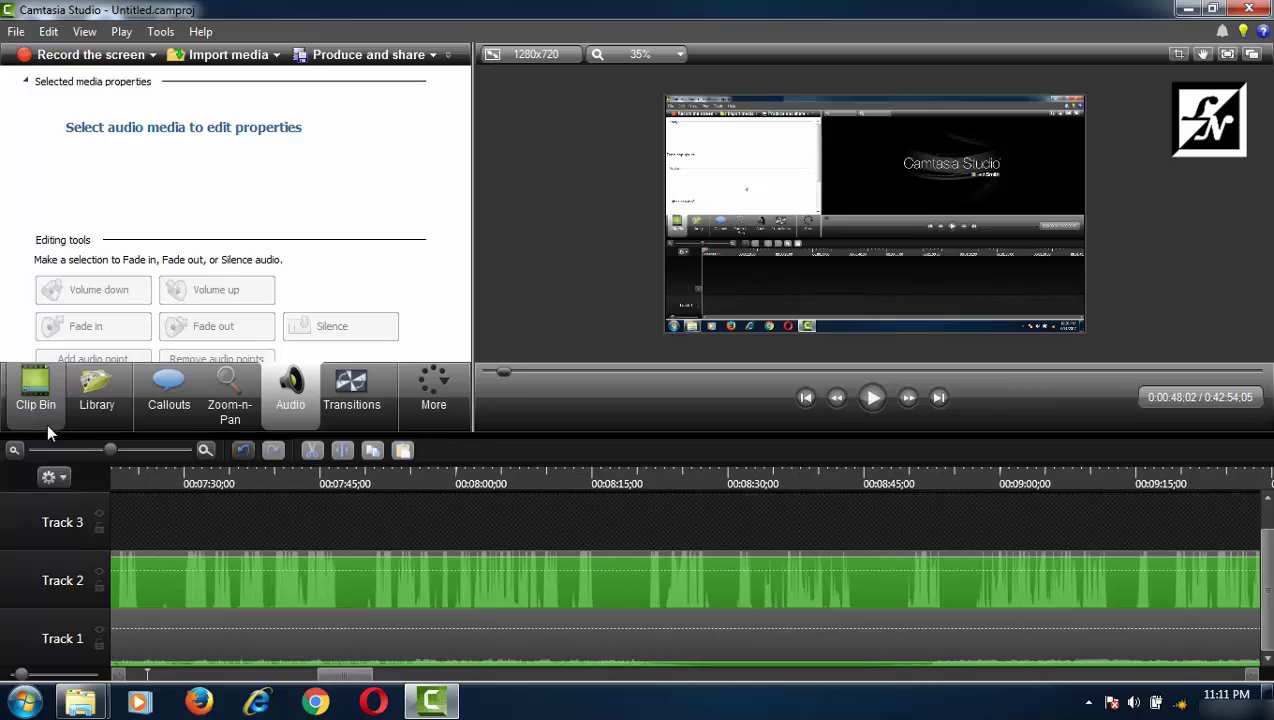
left_click_drag(110, 450, 64, 450)
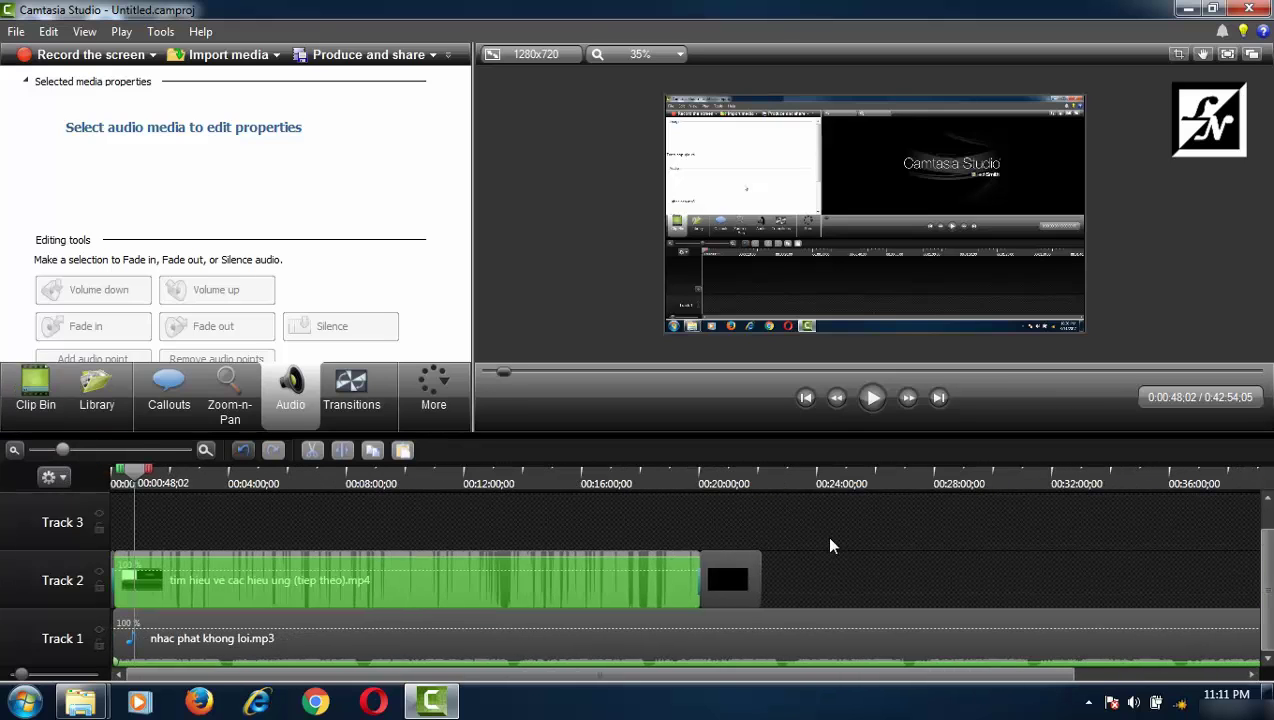
scroll(785, 500, "up", 3)
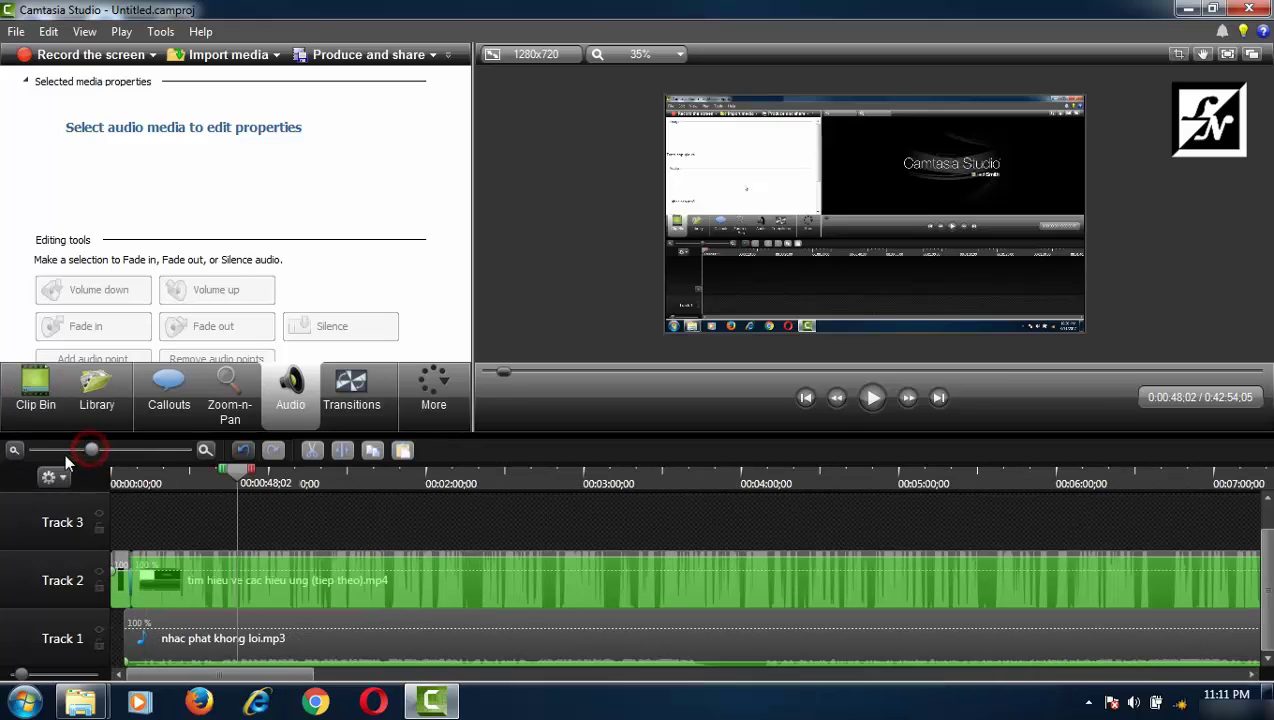
left_click_drag(65, 453, 48, 452)
left_click(670, 481)
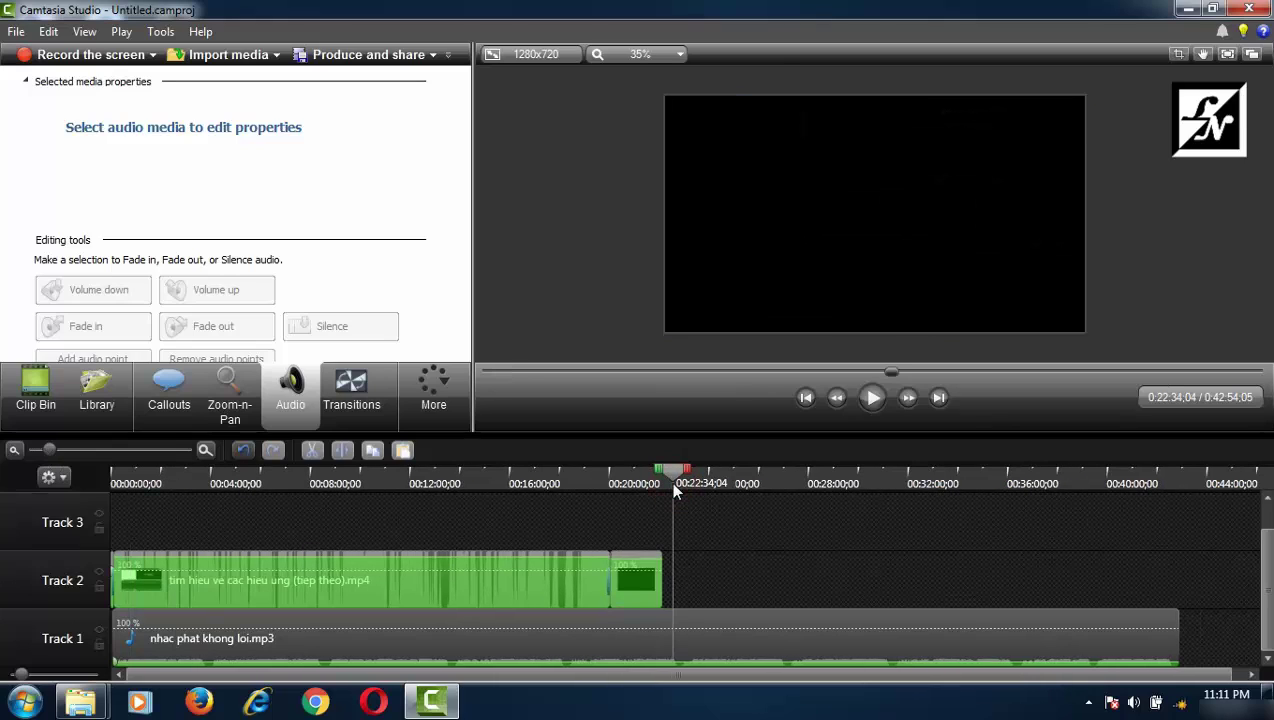
left_click_drag(673, 484, 662, 482)
left_click(694, 546)
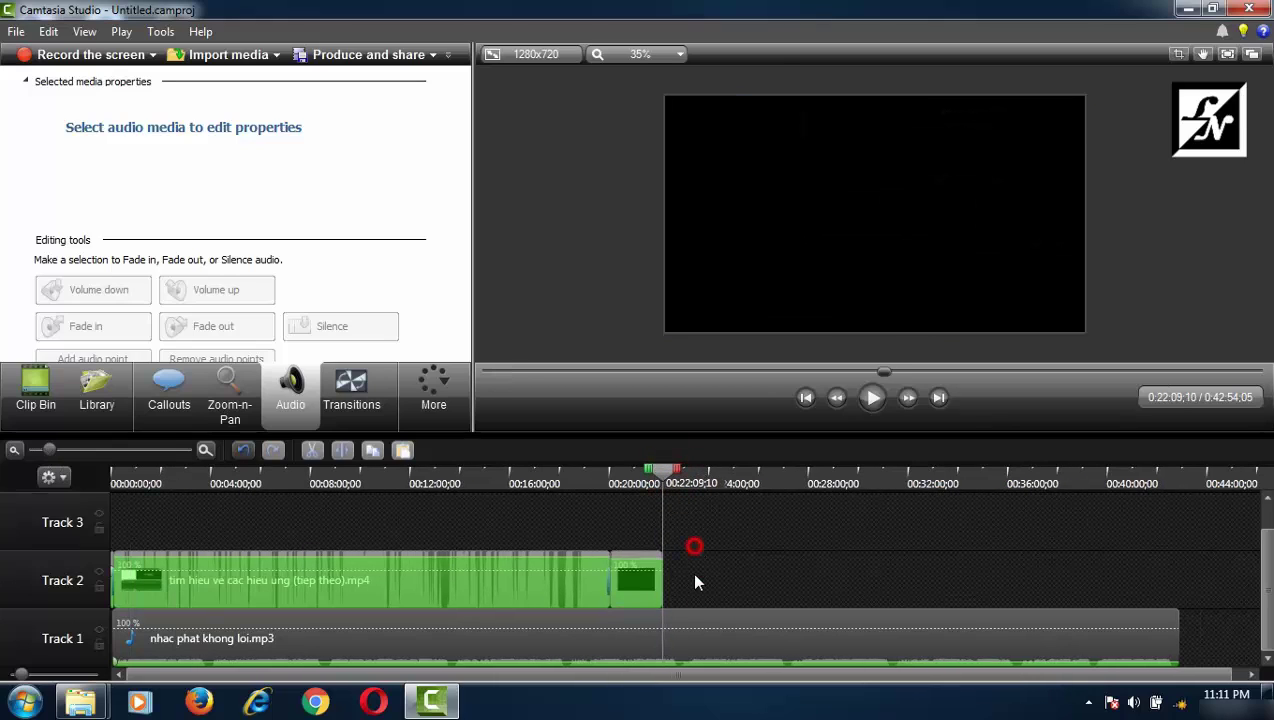
left_click(697, 645)
left_click(342, 450)
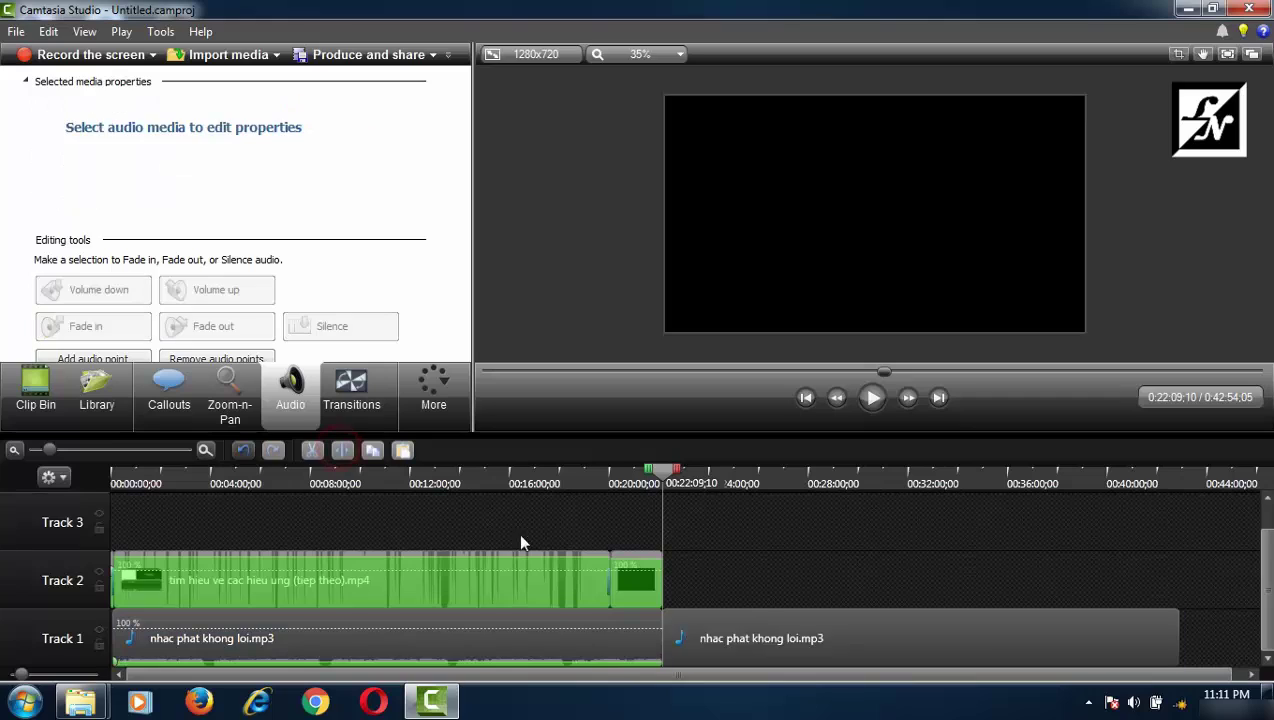
left_click(766, 640)
key("Delete")
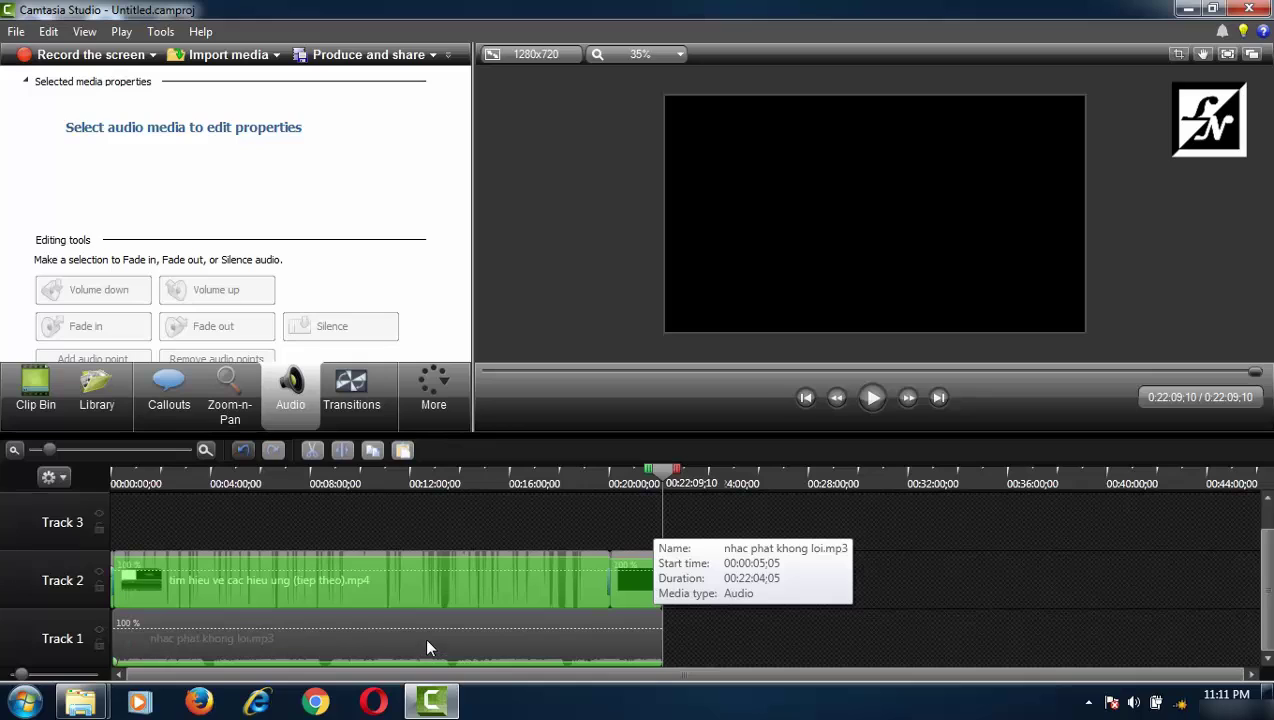
Add a Blur callout on Track 3 and stretch it across the full length of the main recording on Track 2
left_click(313, 483)
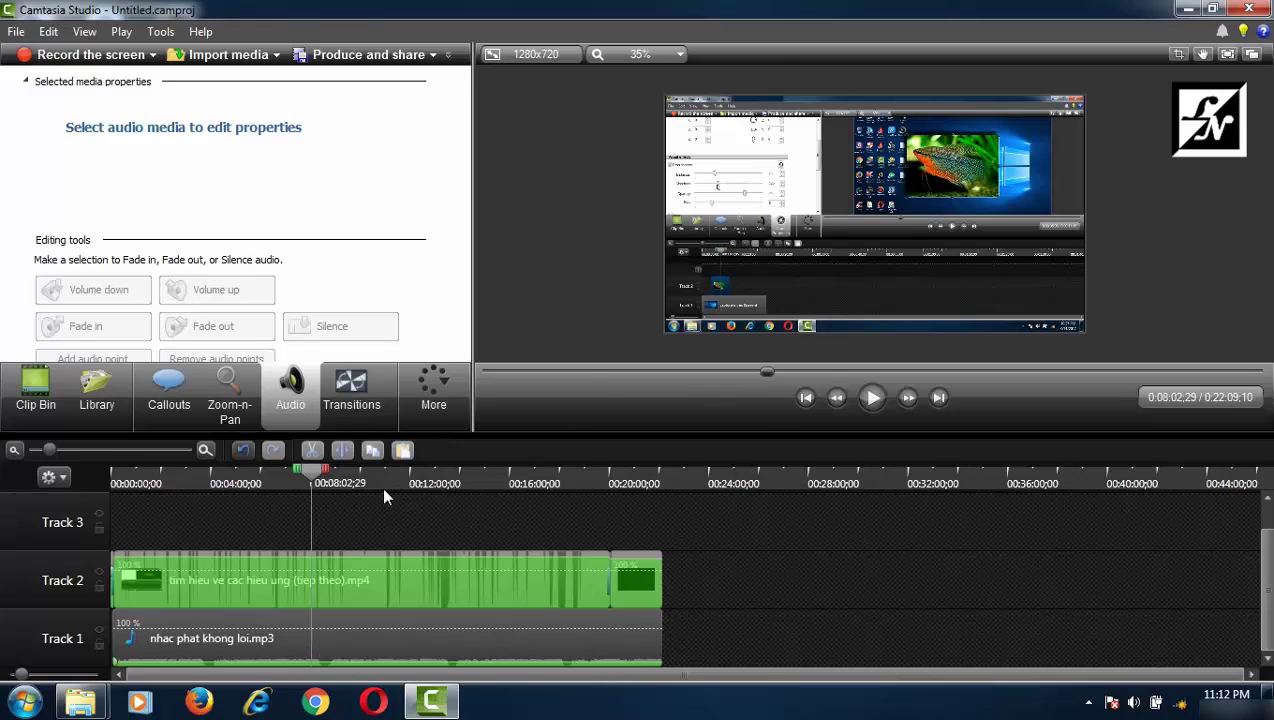
left_click(352, 487)
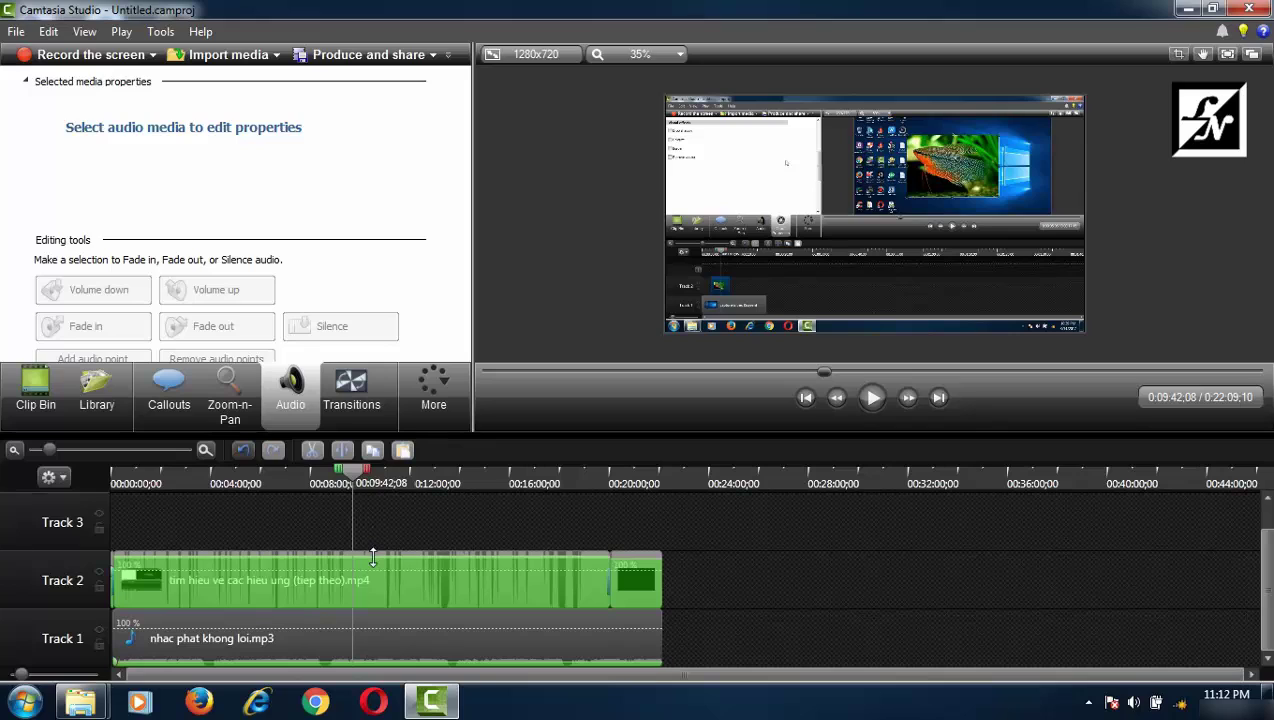
left_click(55, 408)
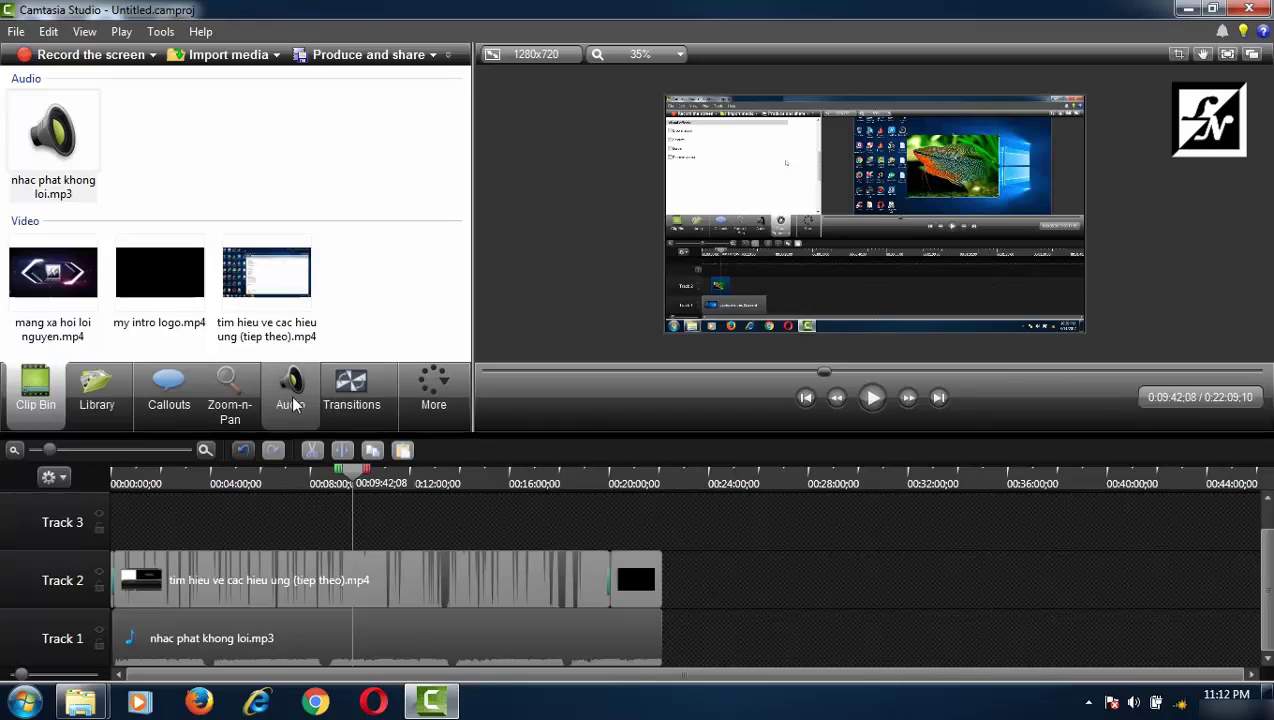
left_click(172, 392)
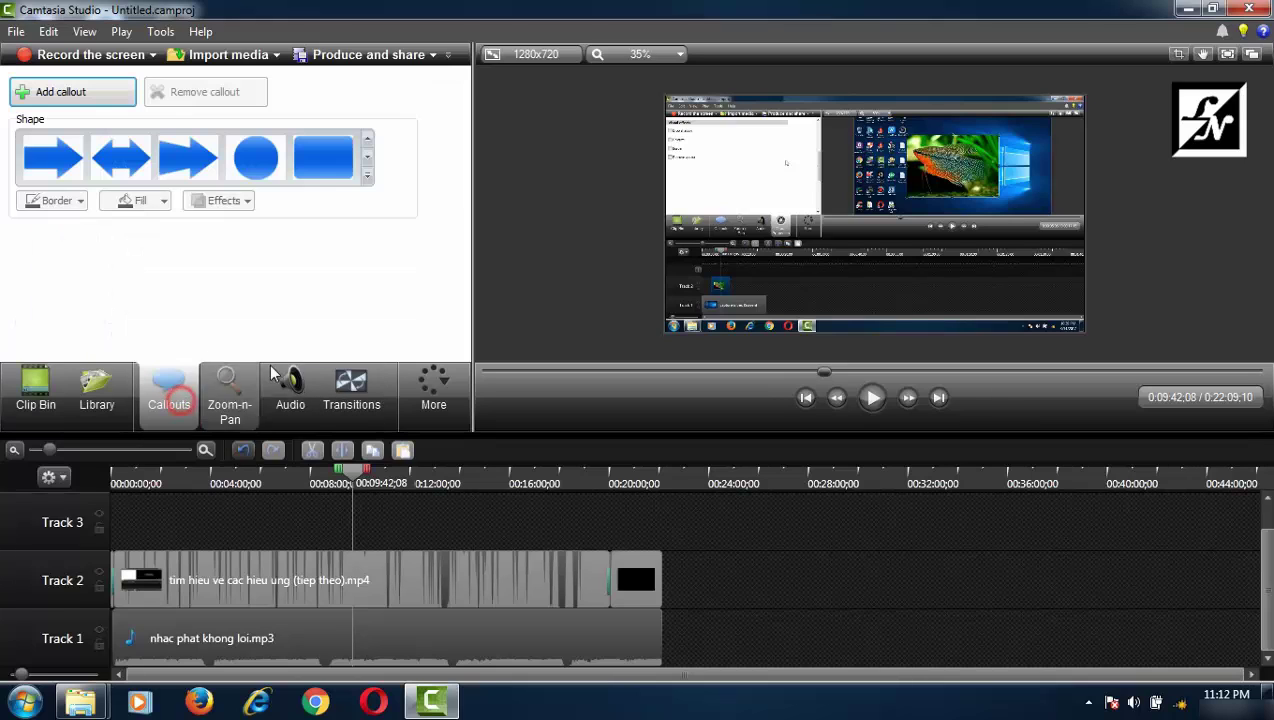
left_click(367, 177)
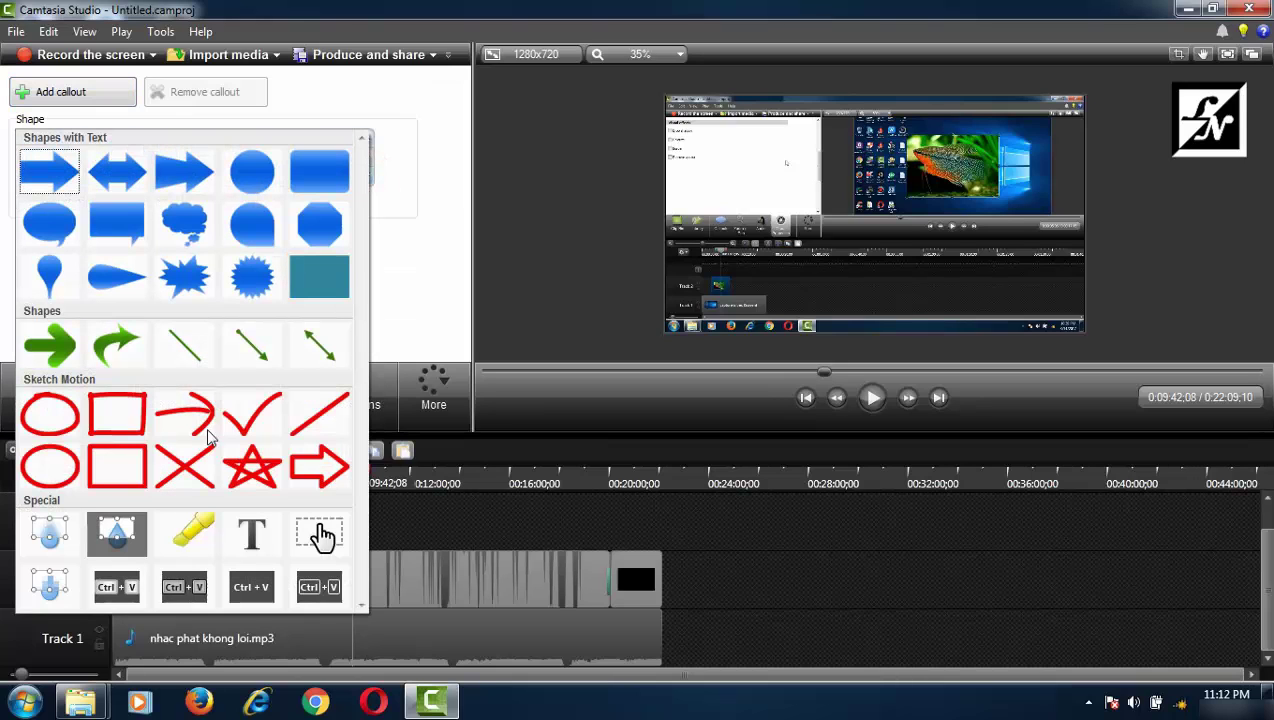
left_click(38, 537)
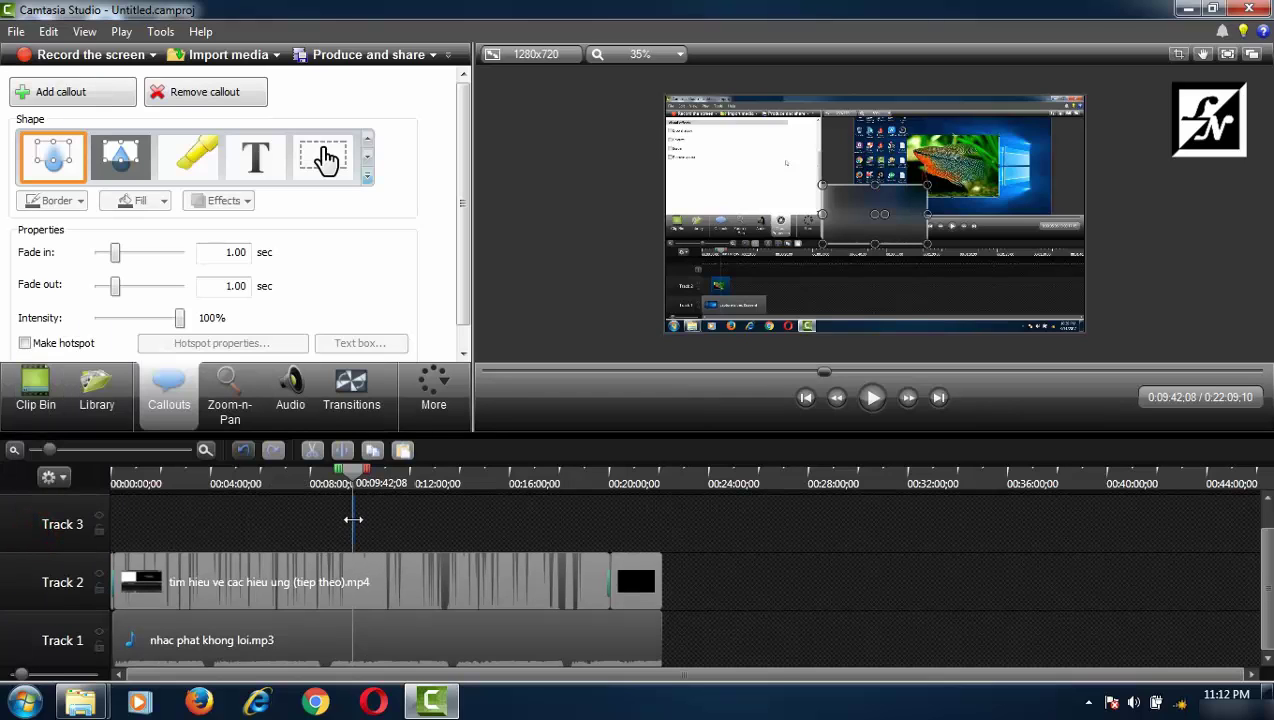
left_click_drag(353, 519, 115, 527)
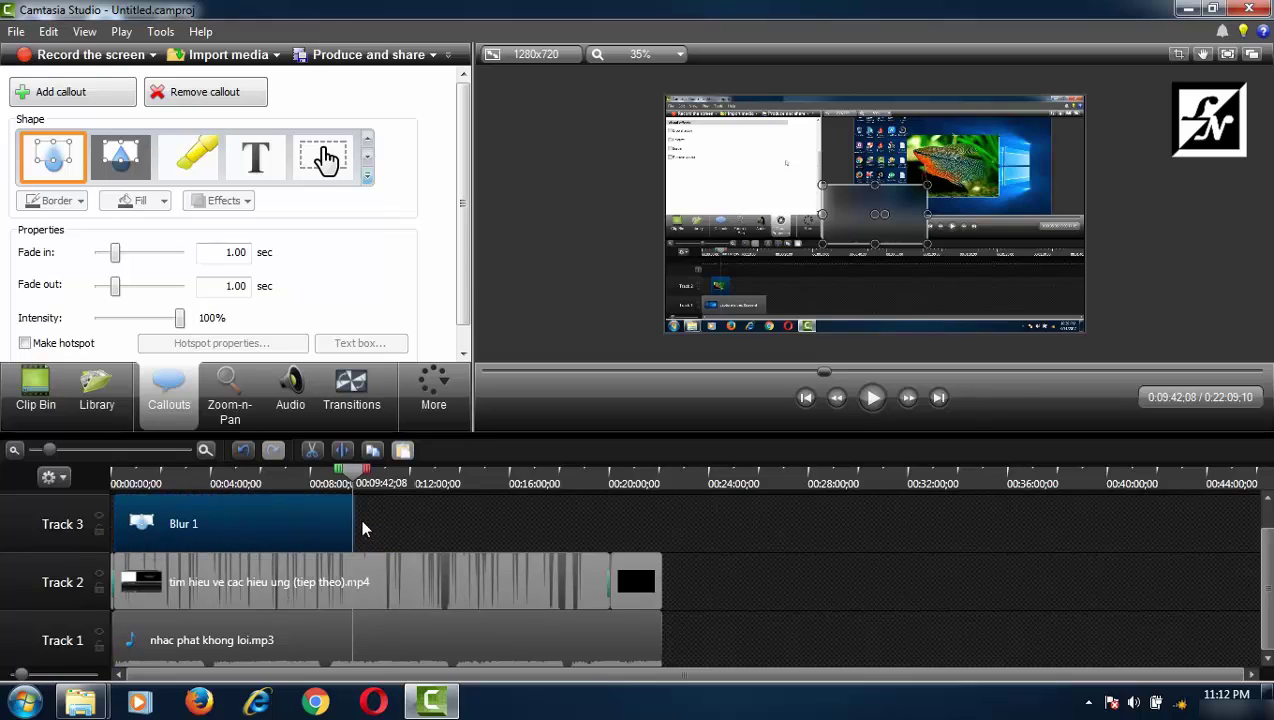
left_click_drag(353, 523, 608, 535)
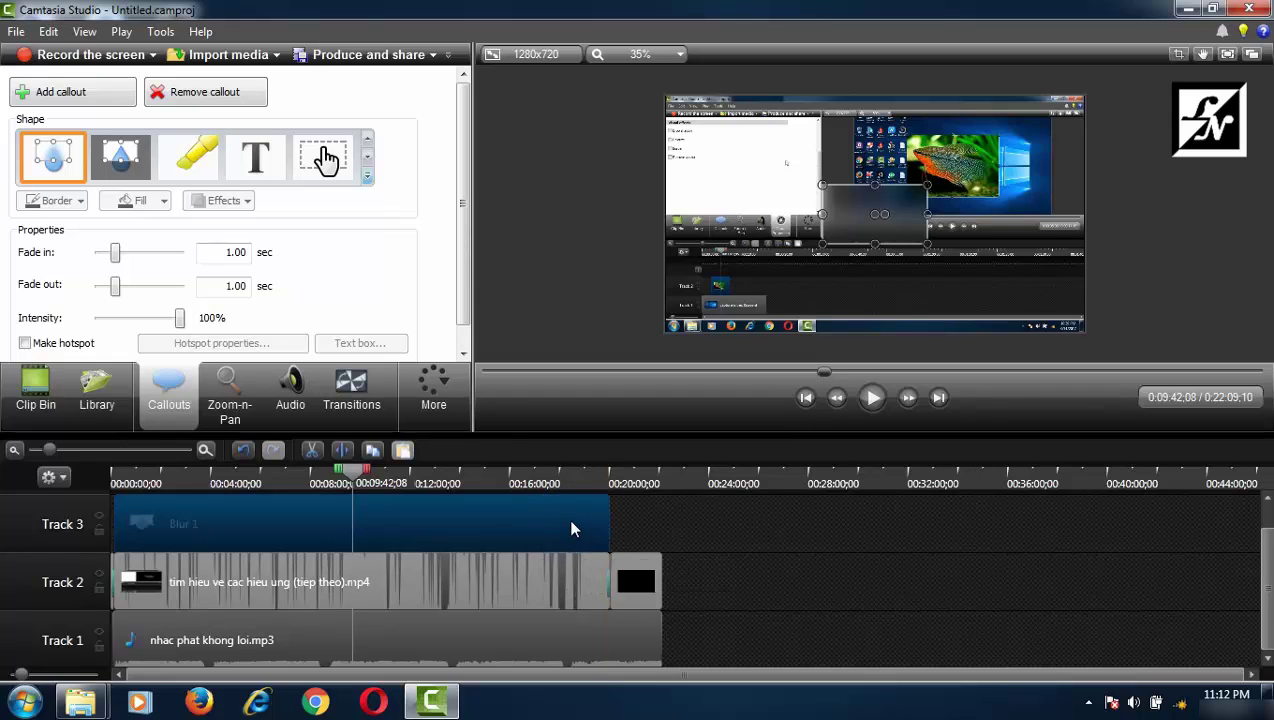
Shrink the blur callout and place it over the taskbar clock in the lower-right corner of the video frame
left_click_drag(876, 185, 1050, 325)
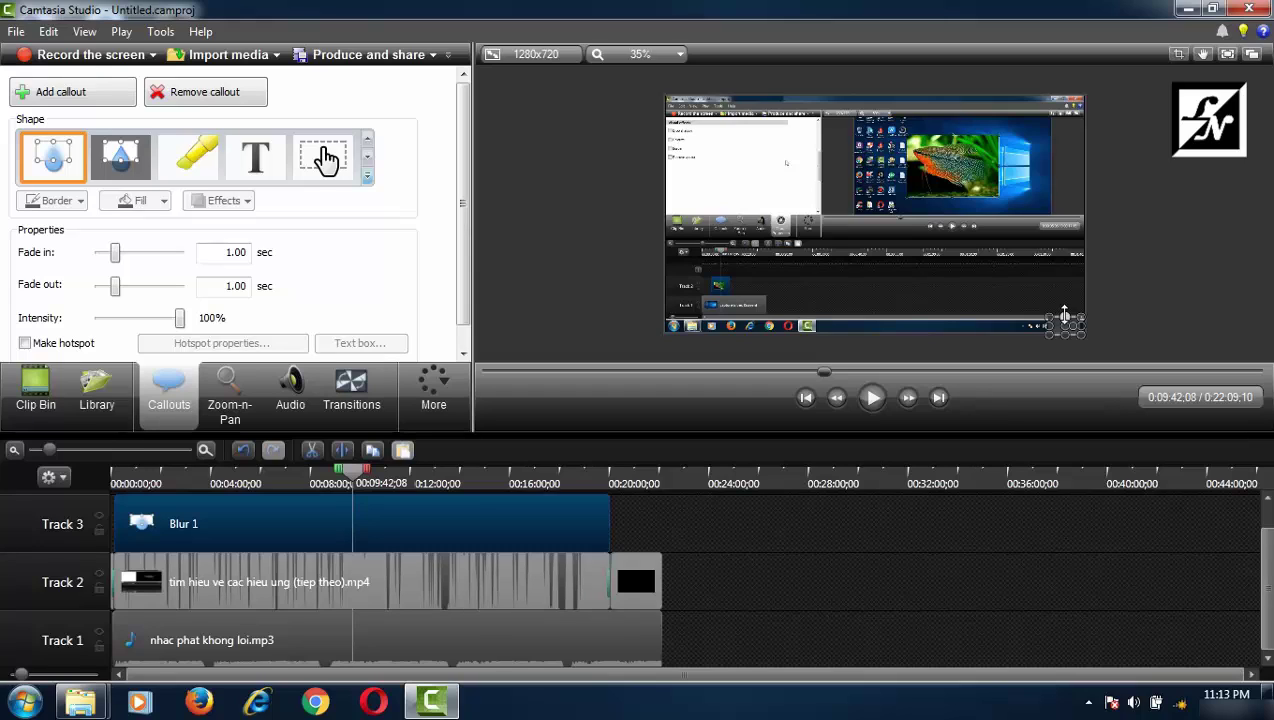
left_click_drag(1065, 318, 1068, 328)
left_click(1100, 342)
scroll(1107, 355, "up", 2)
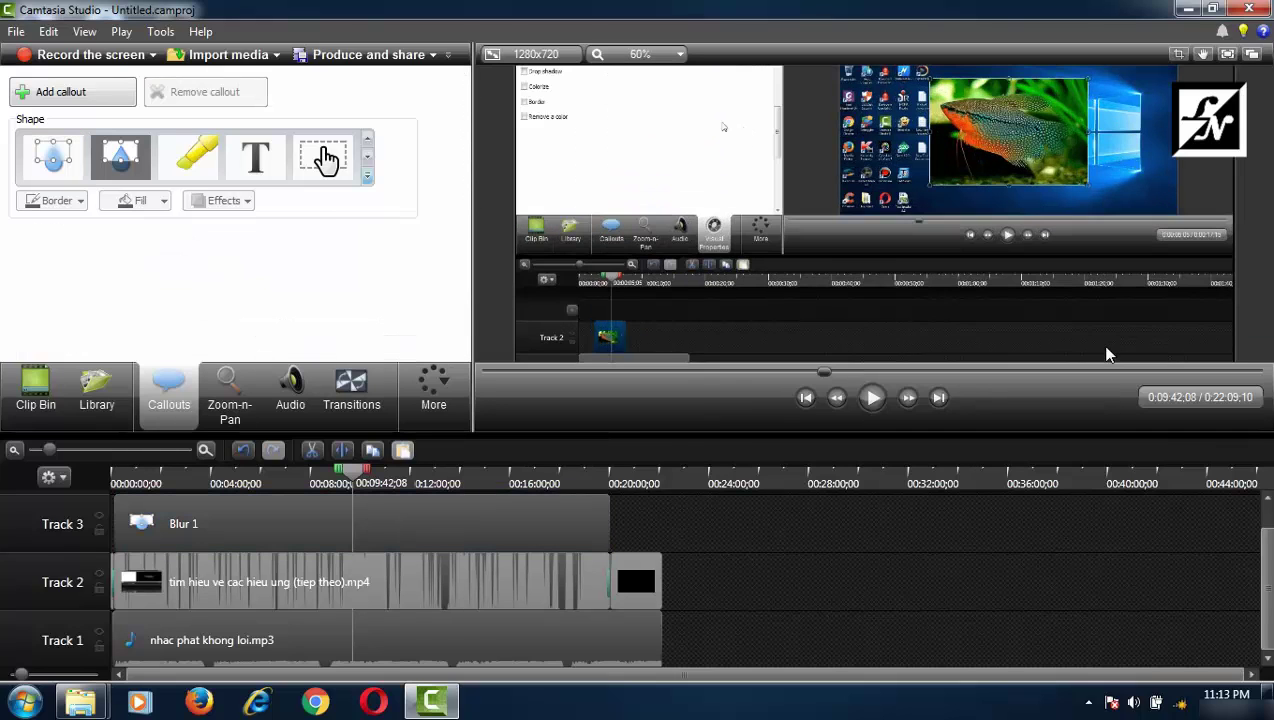
scroll(1107, 355, "down", 2)
left_click(1058, 330)
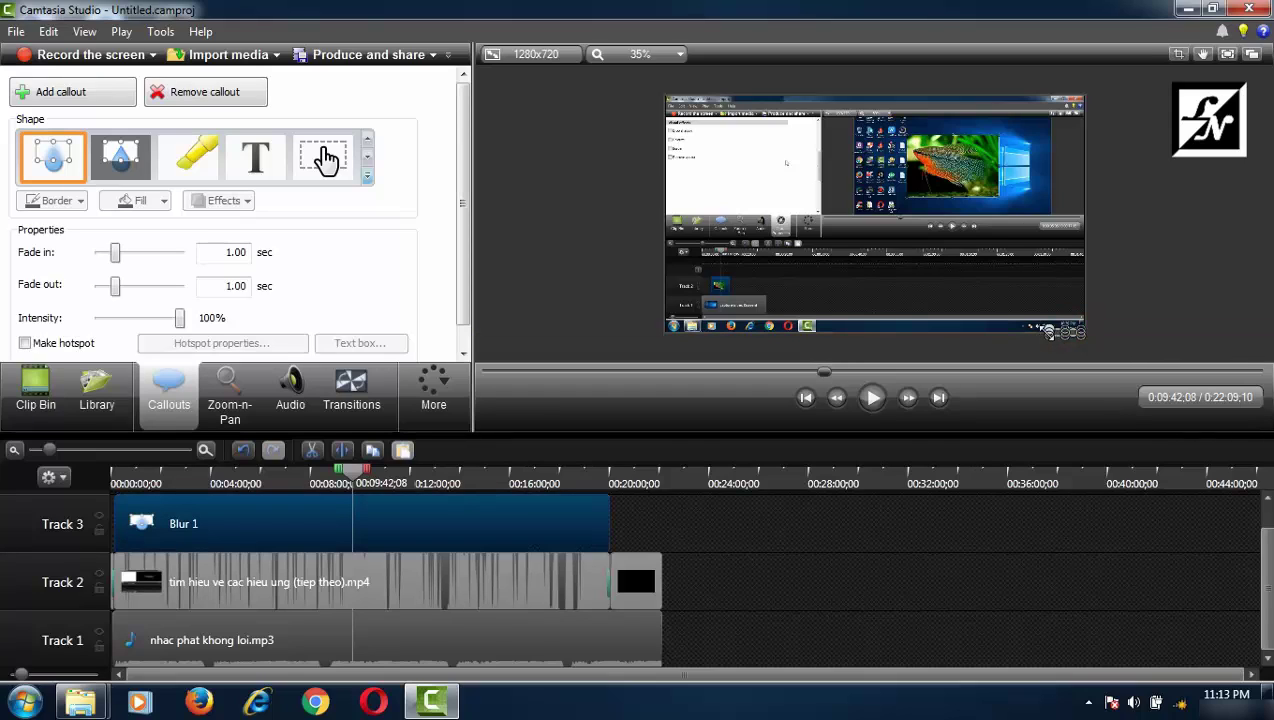
left_click(1192, 318)
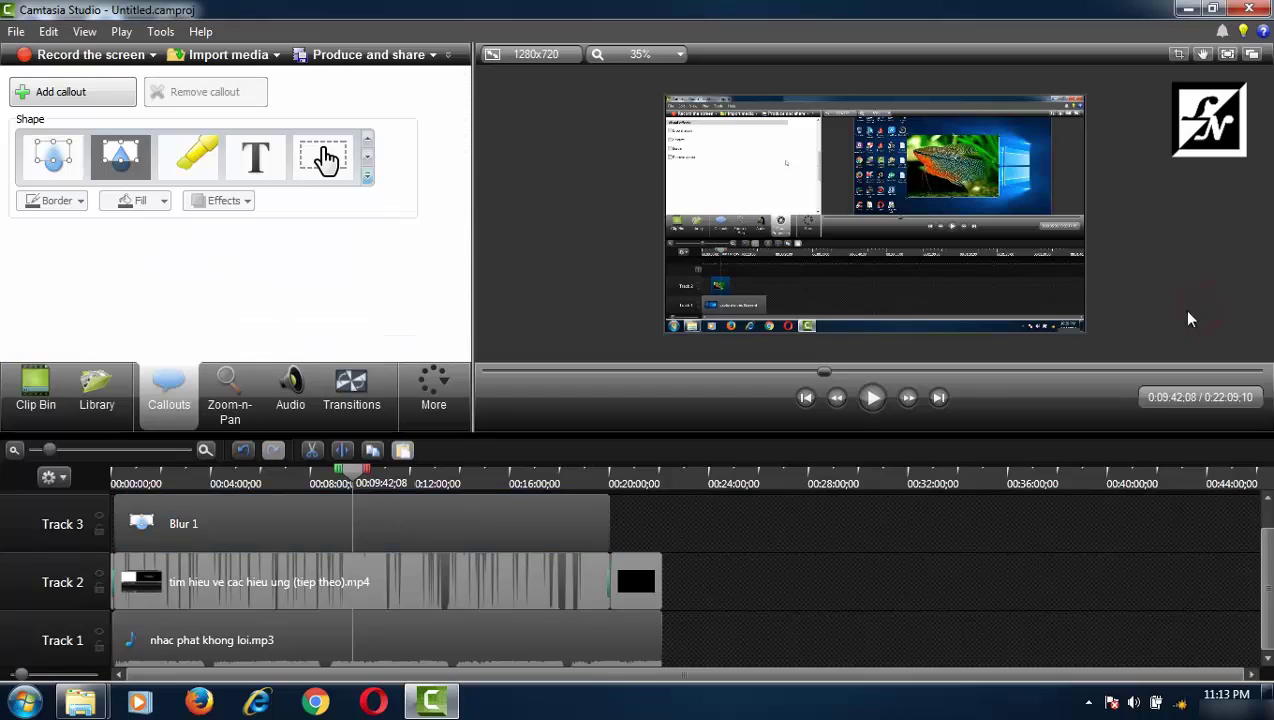
left_click(1072, 330)
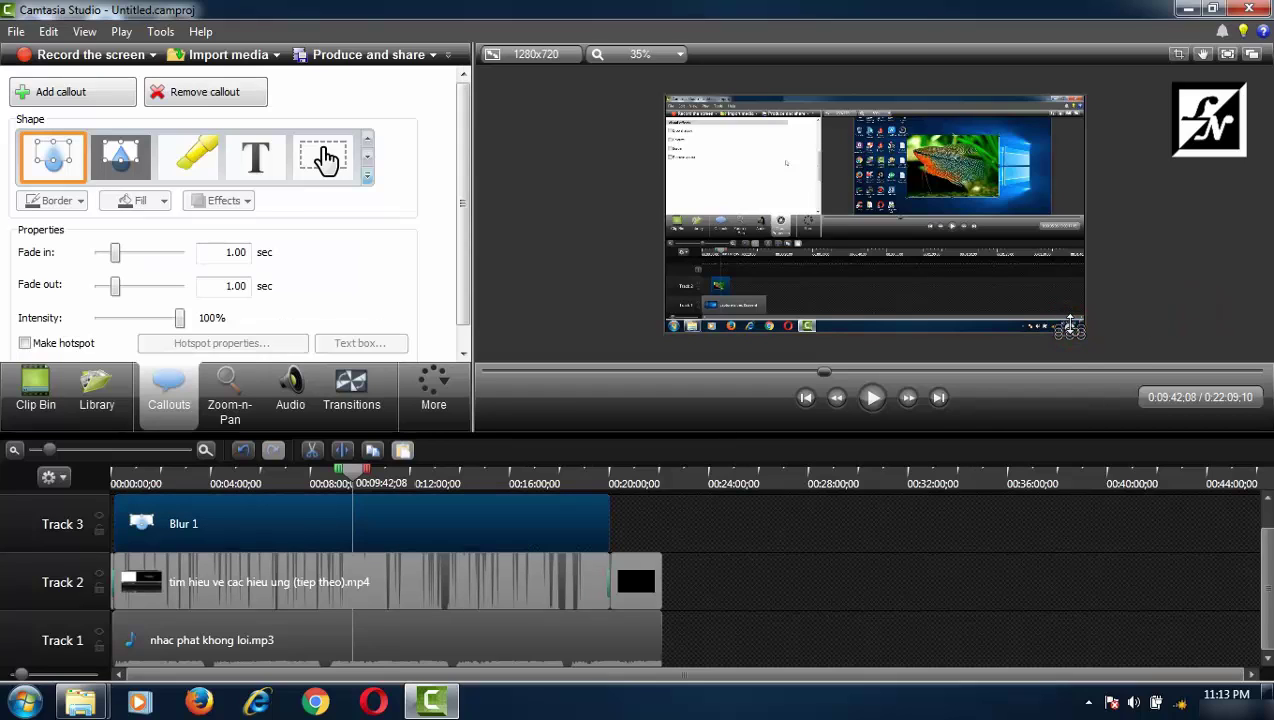
left_click(1182, 305)
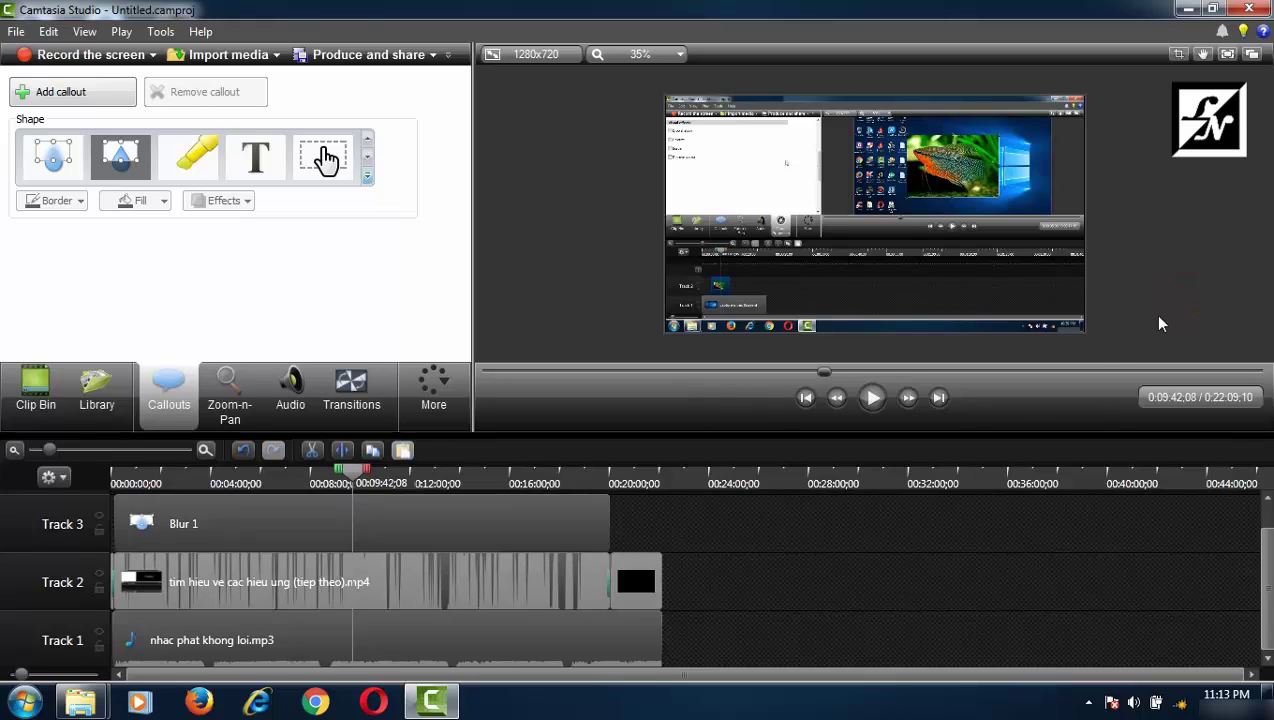
Import the logo image logothaydoi1.png into the project media
left_click(35, 390)
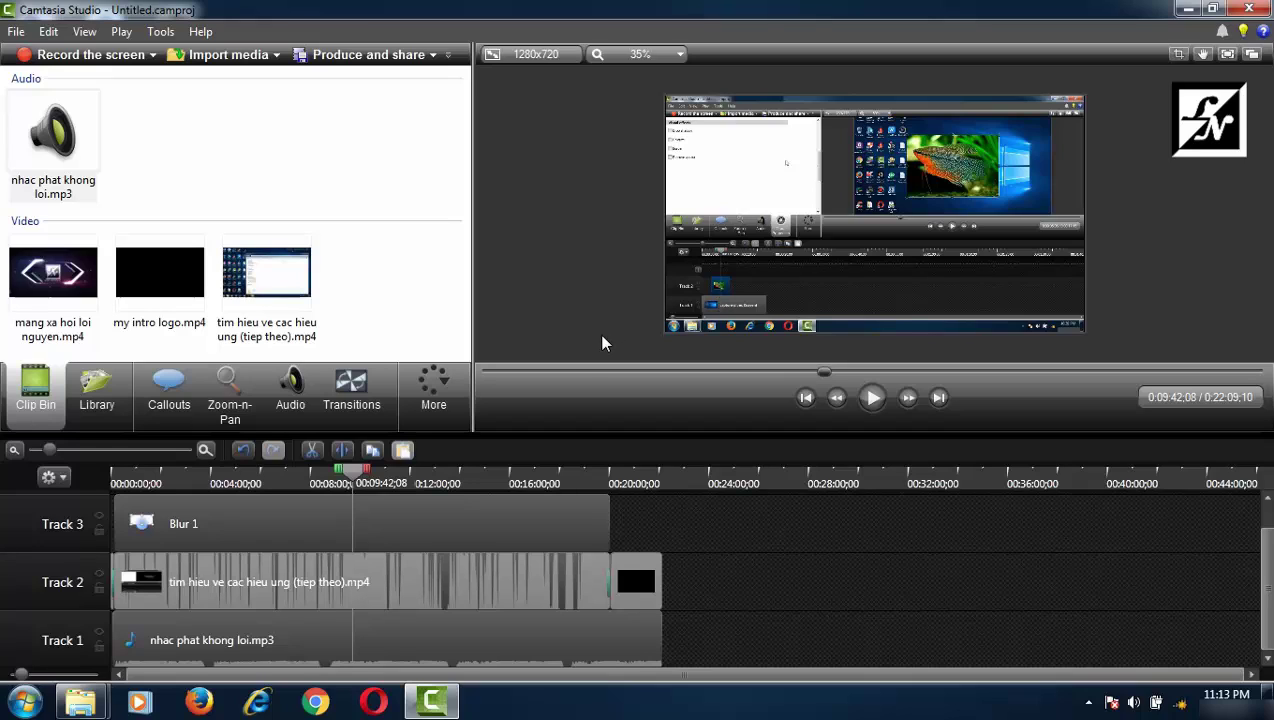
left_click(394, 480)
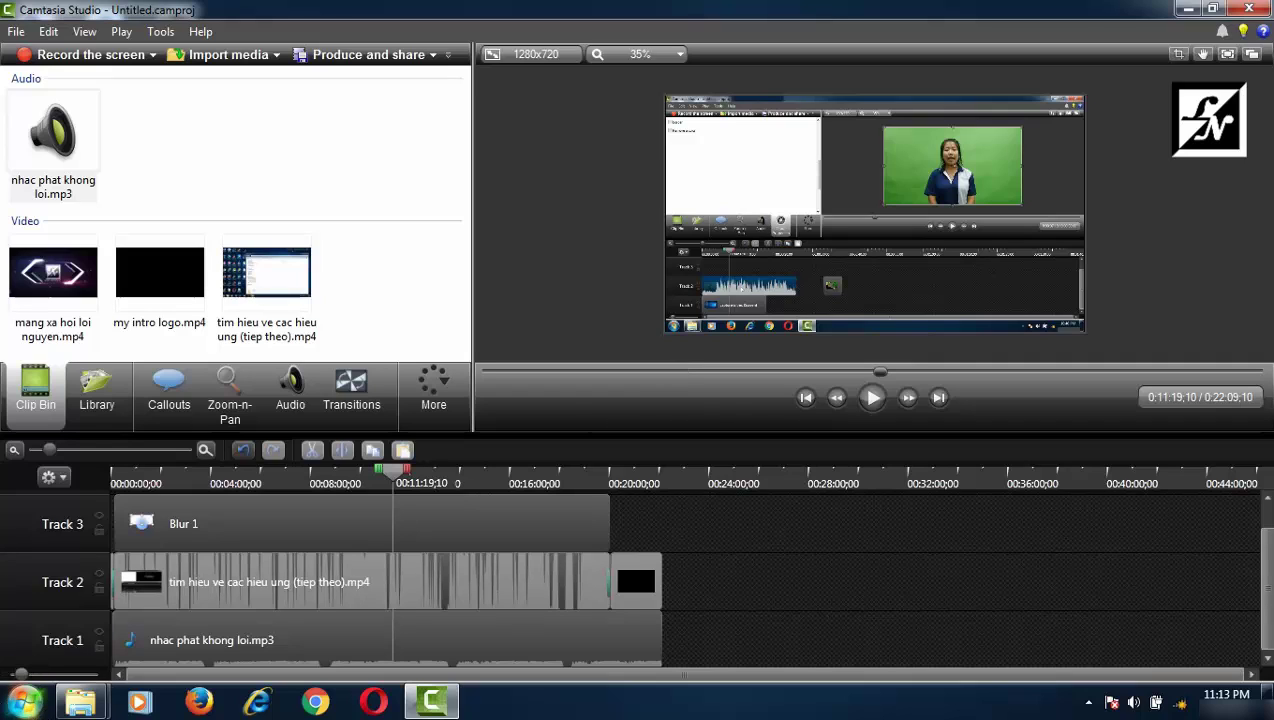
left_click(24, 702)
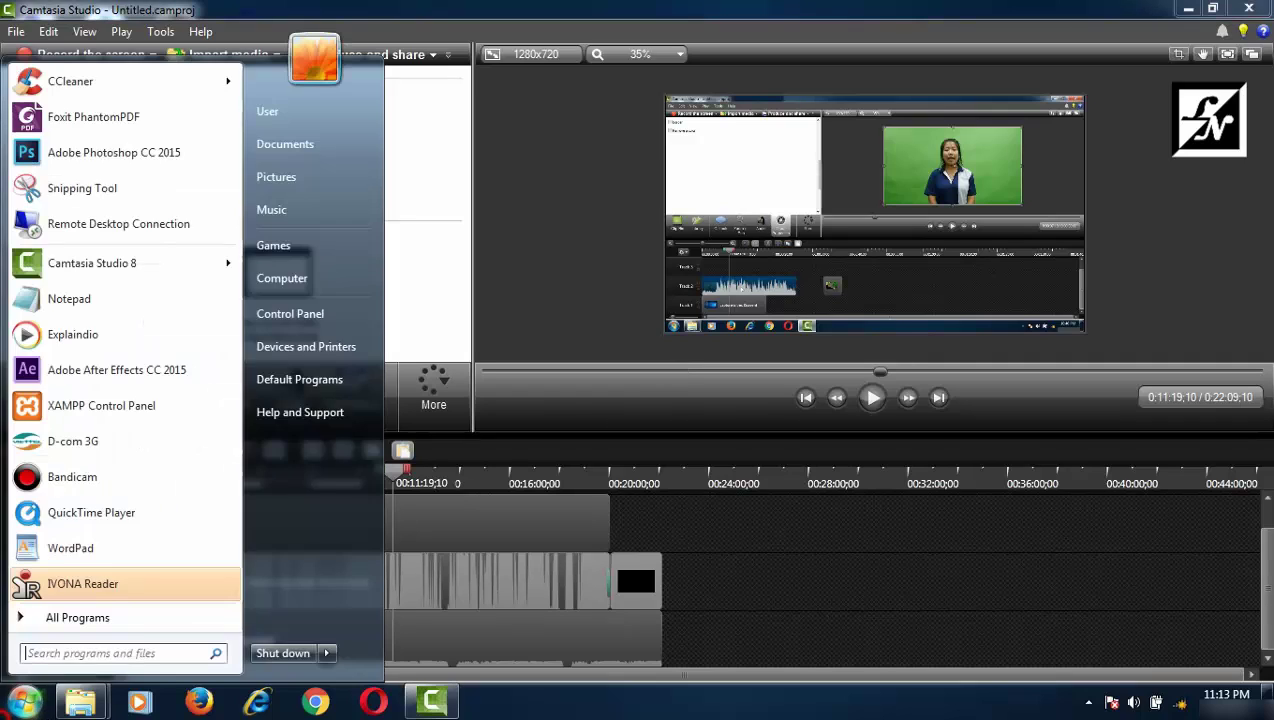
left_click(435, 293)
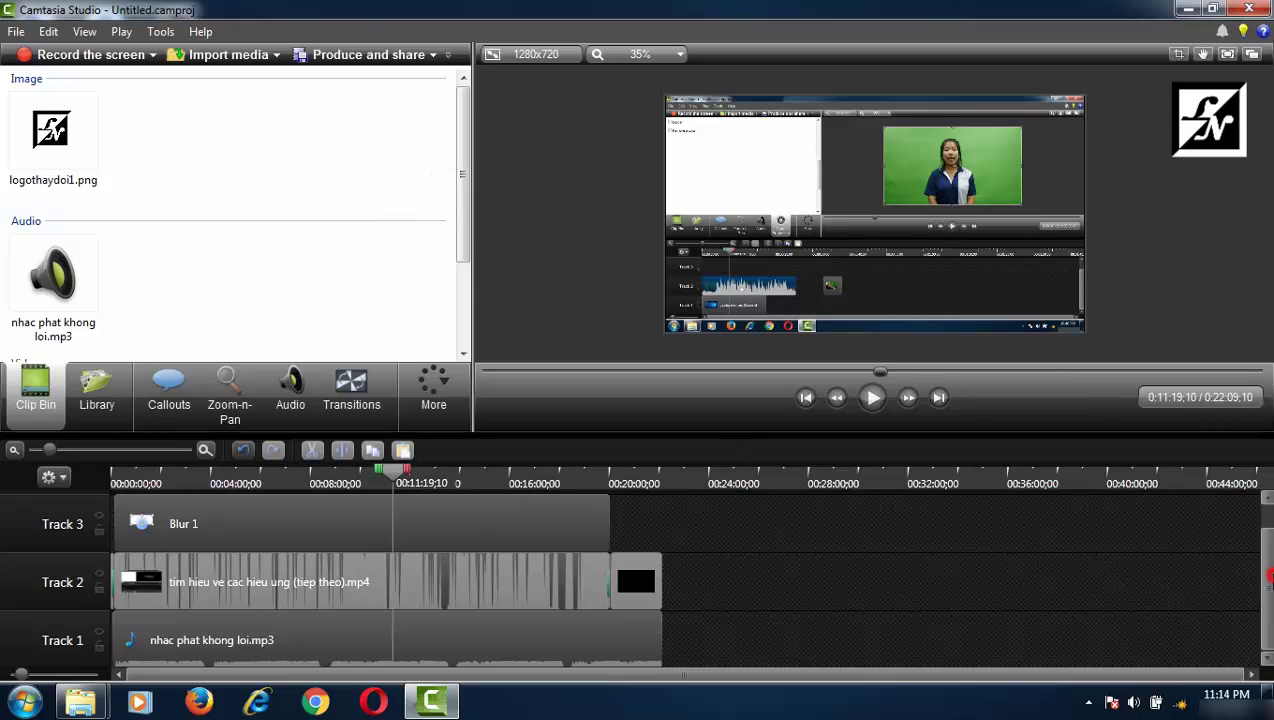
Add logothaydoi1.png on a new Track 4 above the blur and extend it over the whole main recording
scroll(1262, 566, "up", 1)
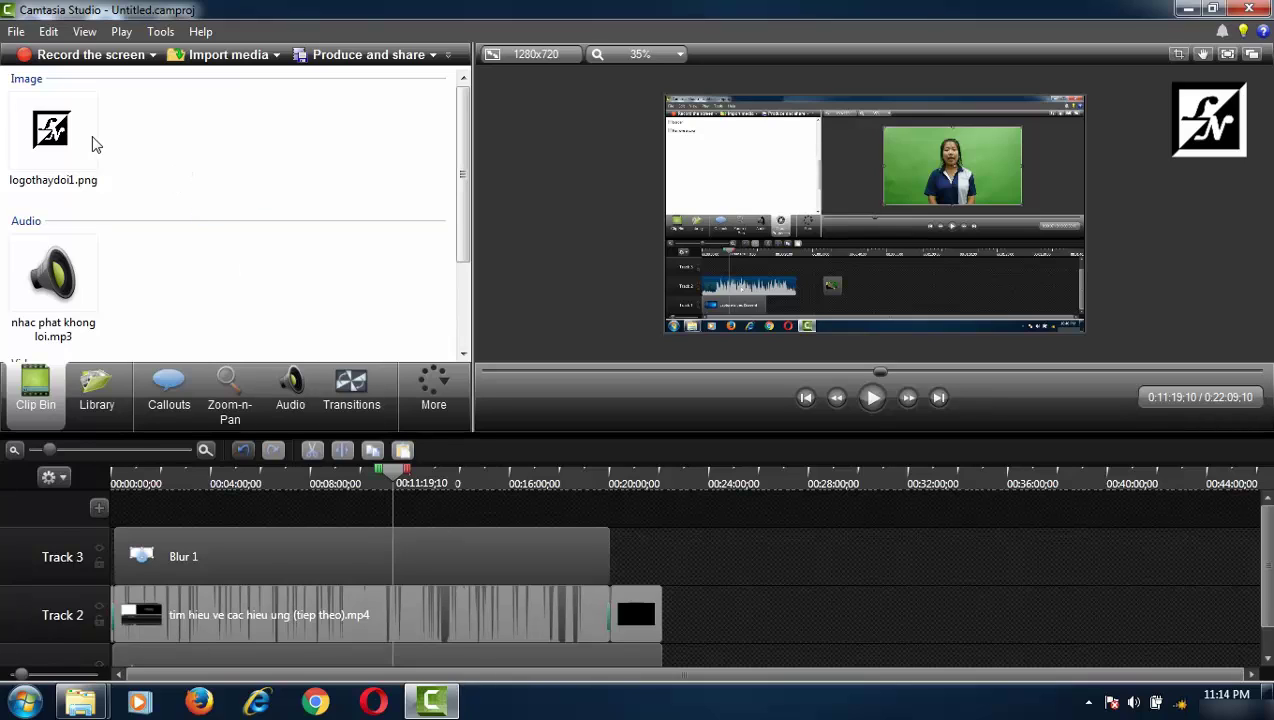
left_click_drag(60, 140, 603, 525)
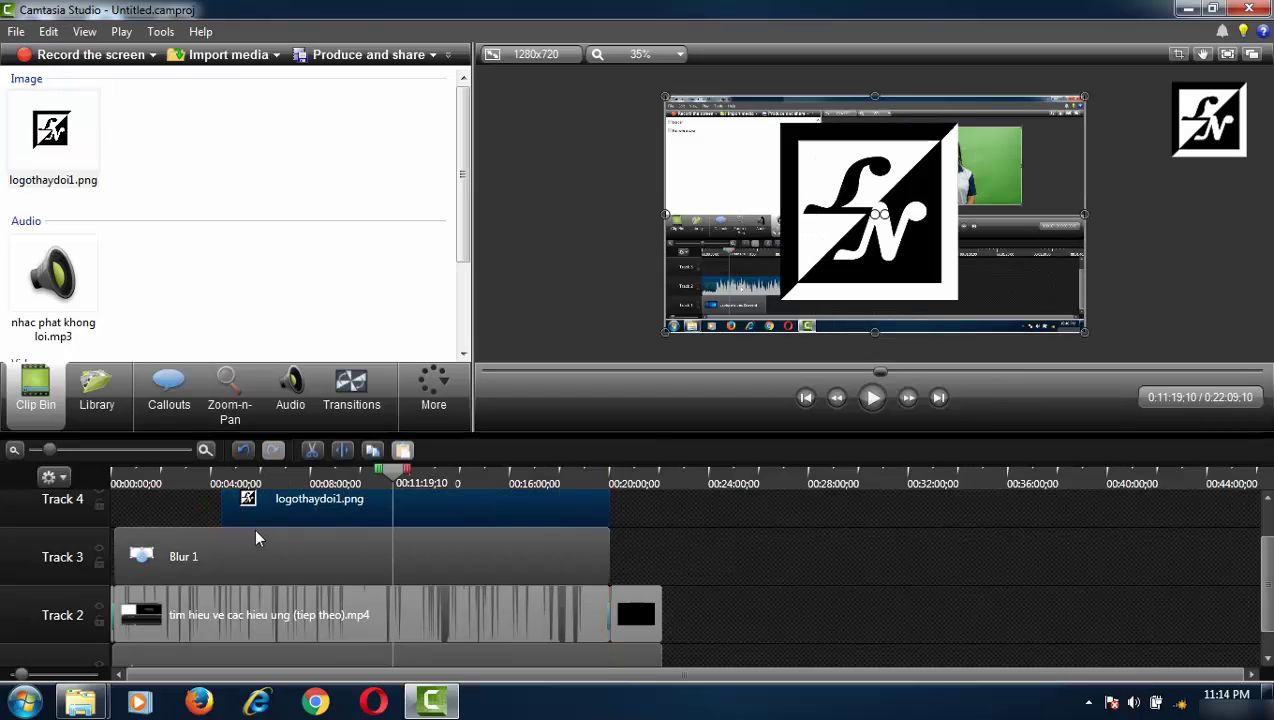
left_click_drag(222, 516, 112, 505)
Shrink the logo to a small watermark and position it in the upper-right corner of the video frame
left_click_drag(662, 335, 1045, 137)
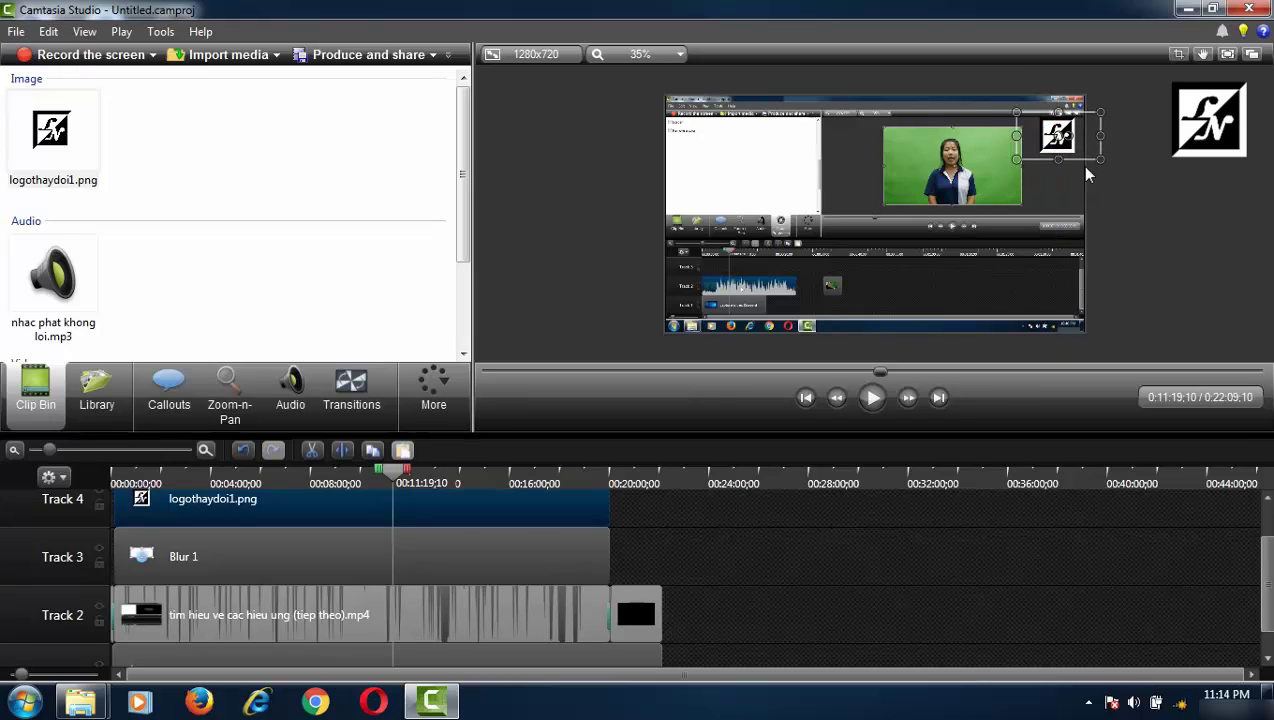
left_click(1161, 191)
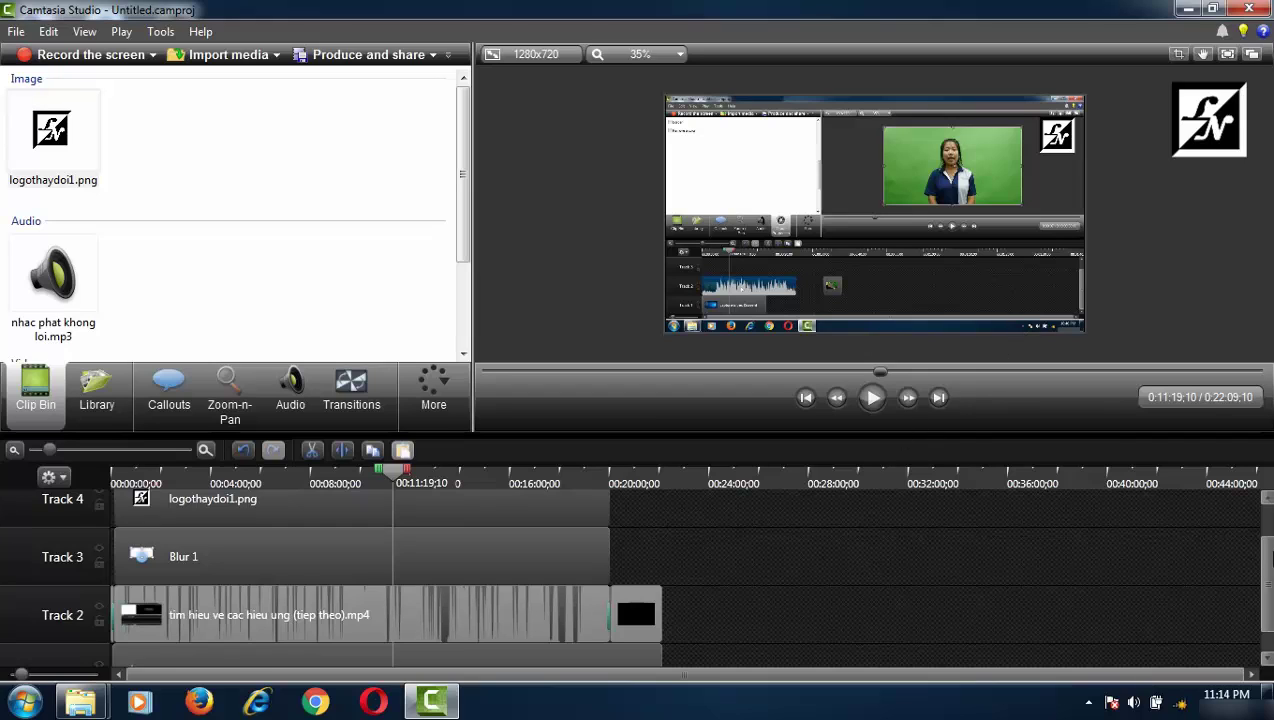
mouse_move(1268, 558)
left_mouse_down()
mouse_move(1268, 597)
mouse_move(1268, 556)
left_mouse_up()
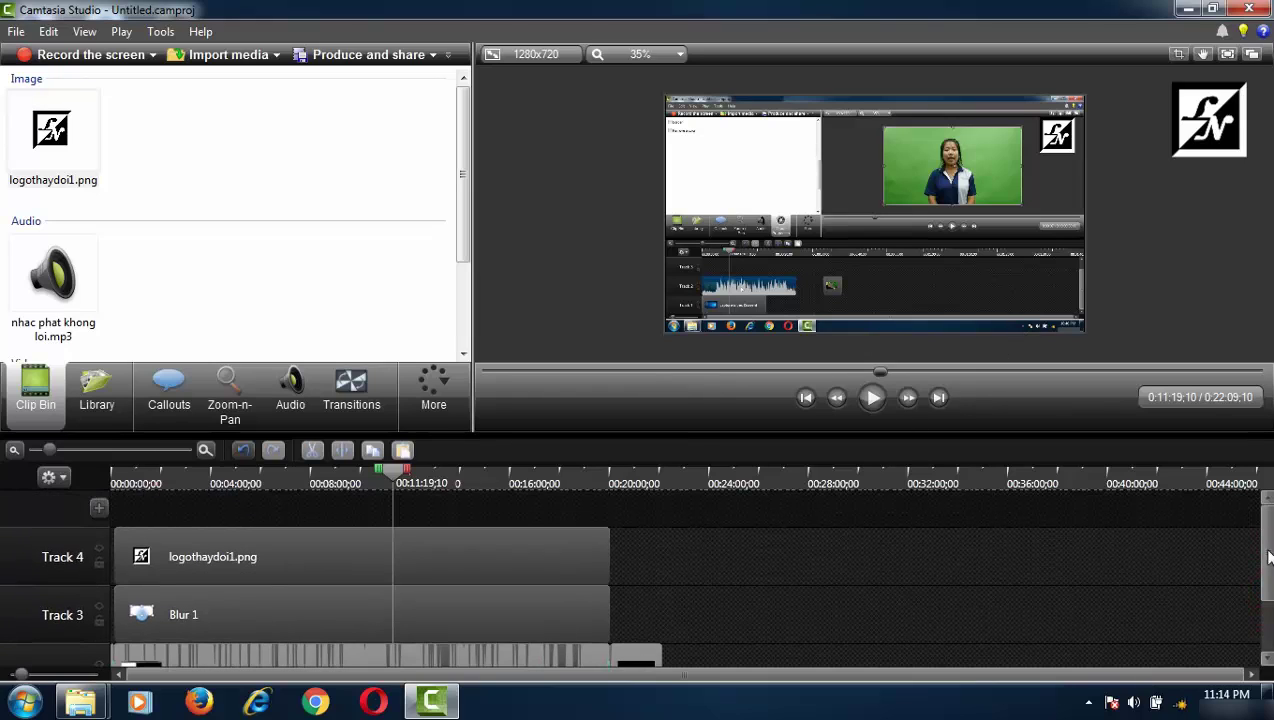
left_click(1058, 135)
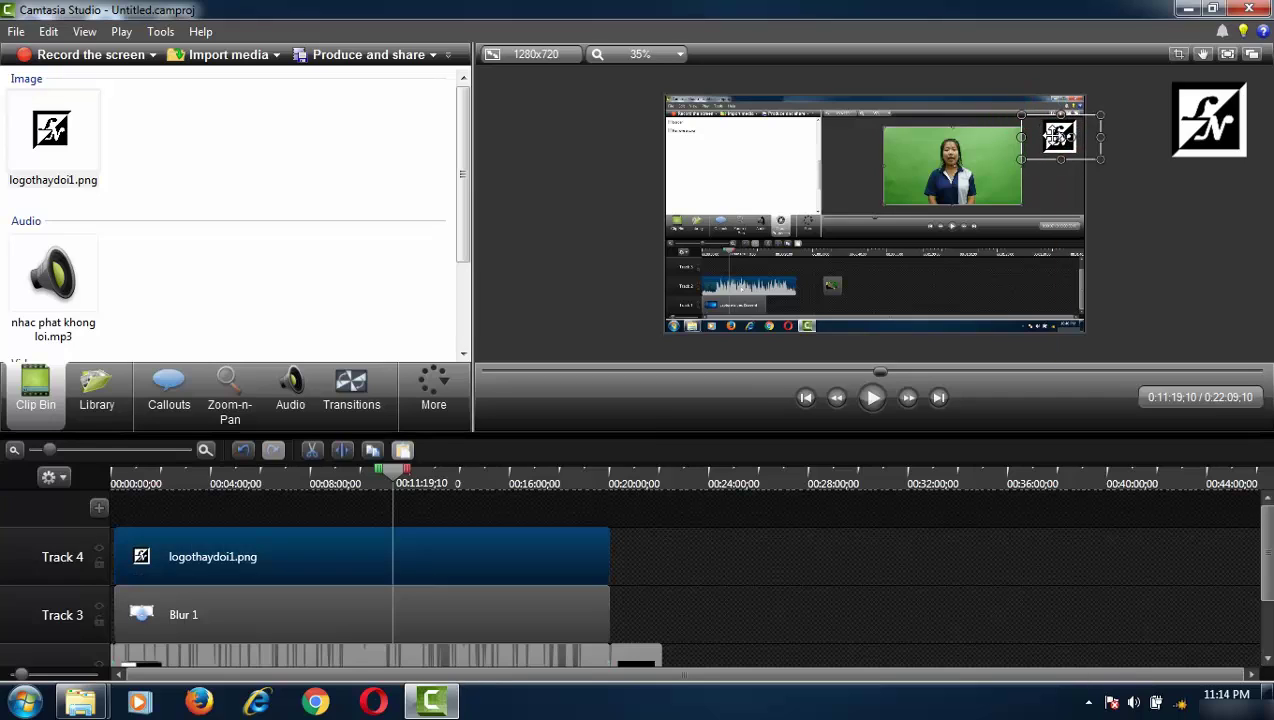
left_click_drag(1046, 134, 1047, 135)
scroll(1243, 522, "down", 3)
left_click(1136, 584)
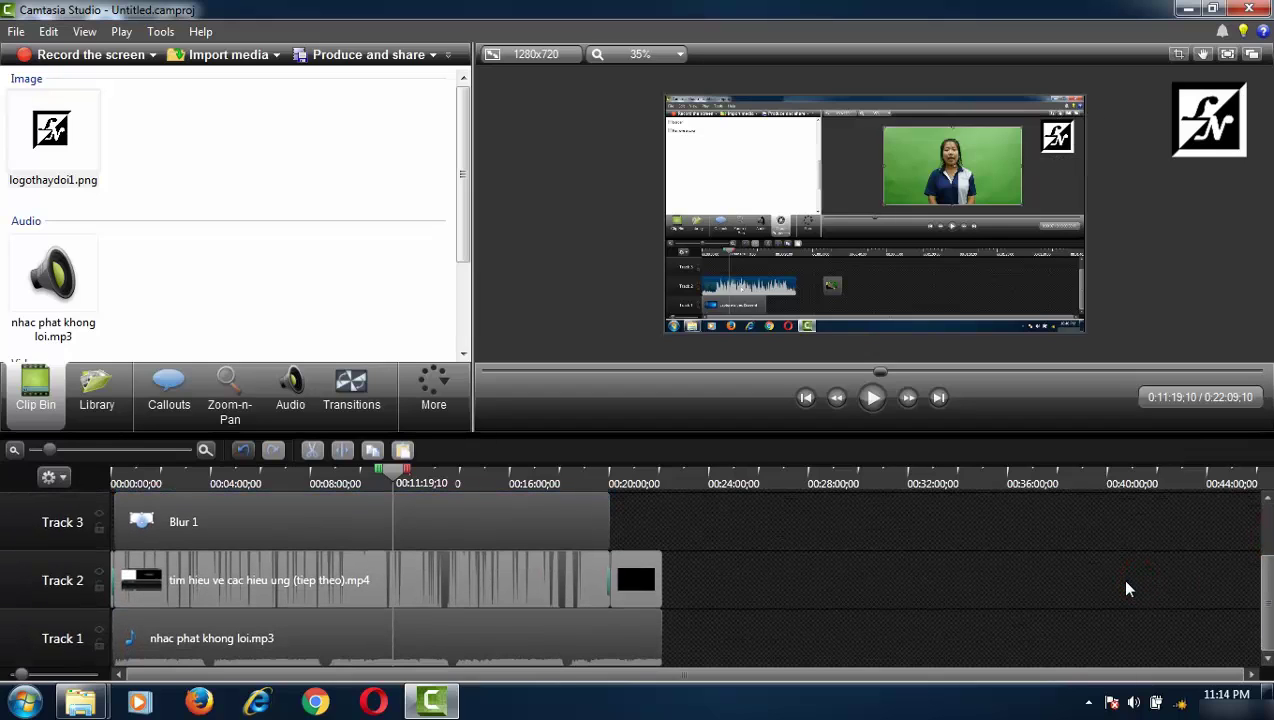
Shorten the background music on Track 1 so it ends with the main recording, where the outro clip begins
scroll(1264, 592, "up", 3)
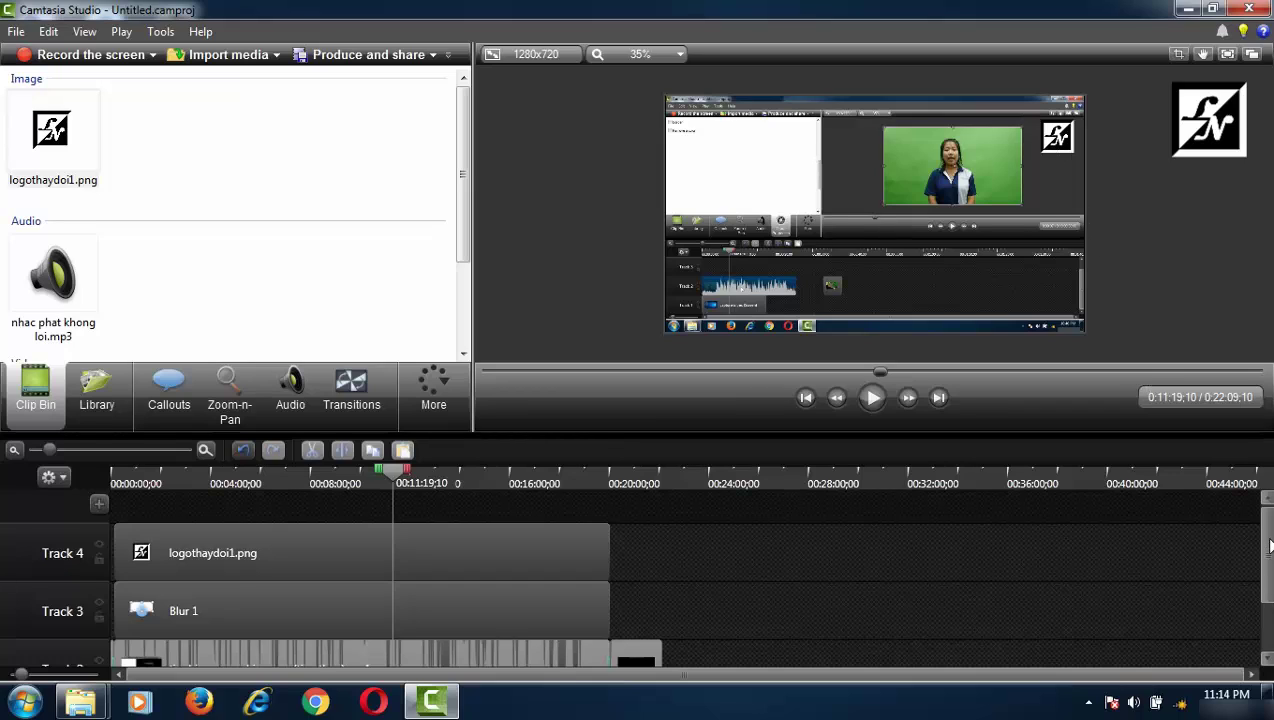
left_click_drag(1270, 545, 1266, 593)
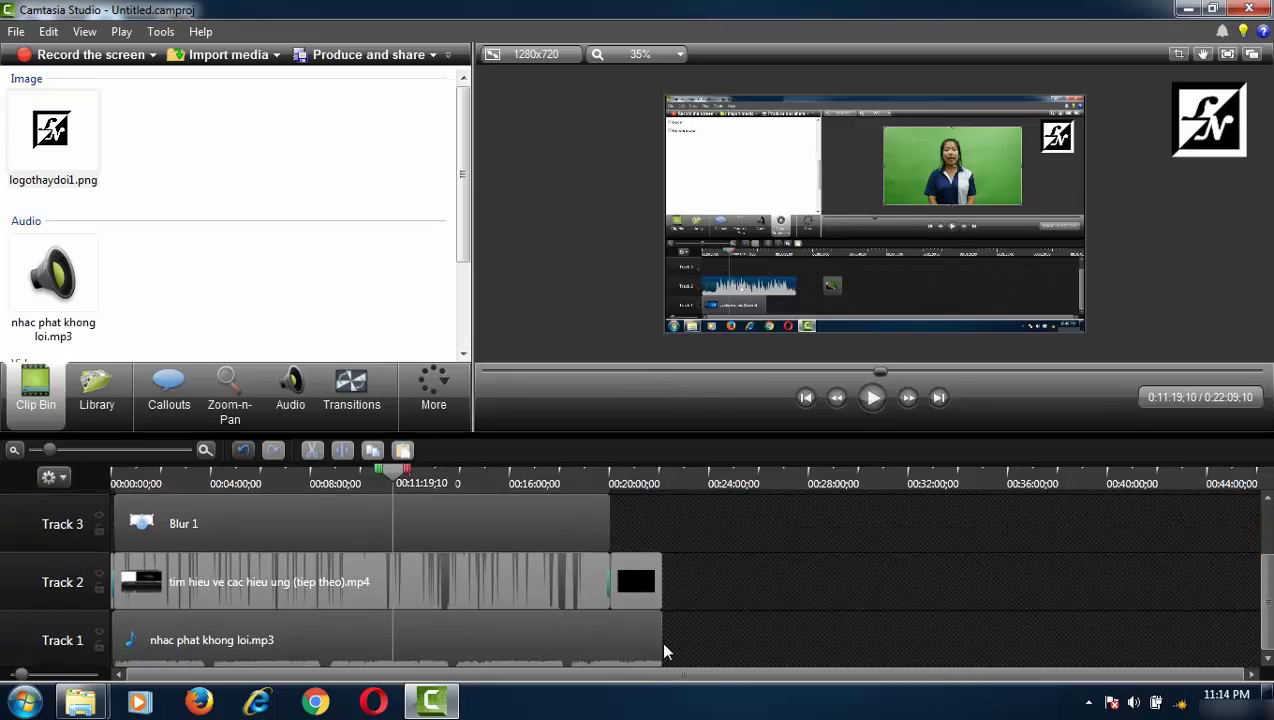
left_click_drag(664, 651, 610, 637)
left_click(785, 552)
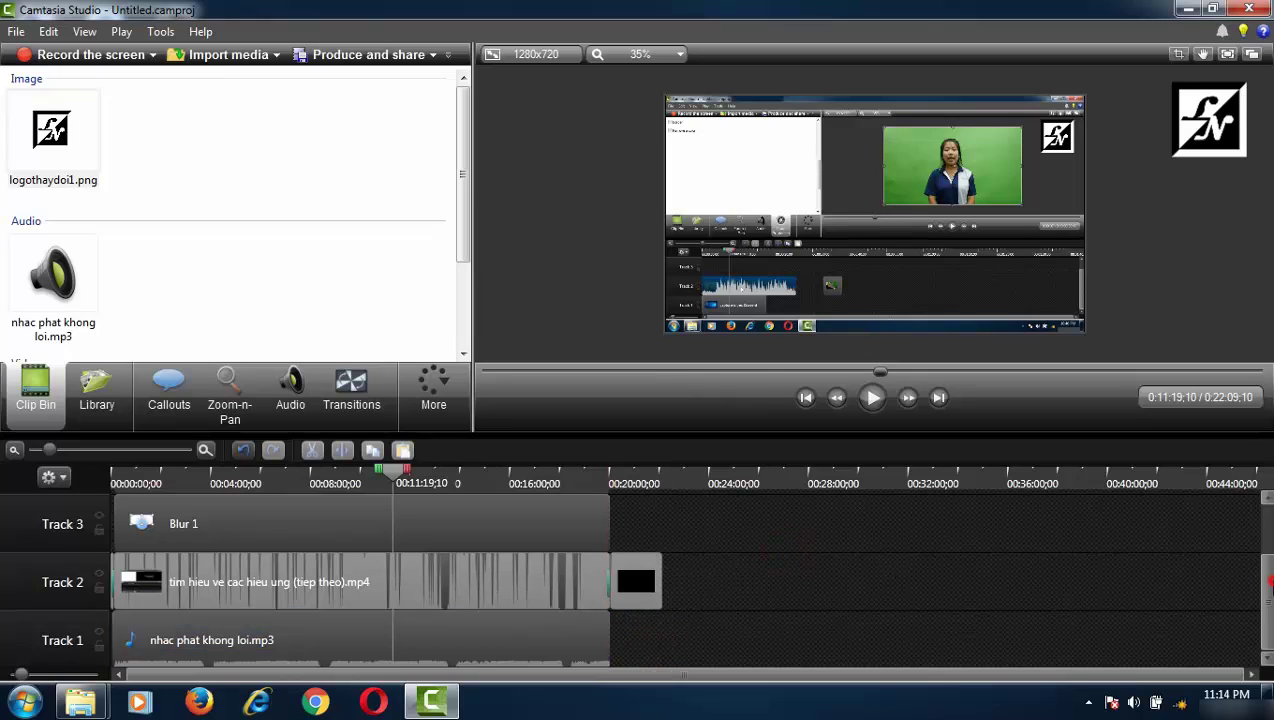
scroll(1266, 583, "up", 2)
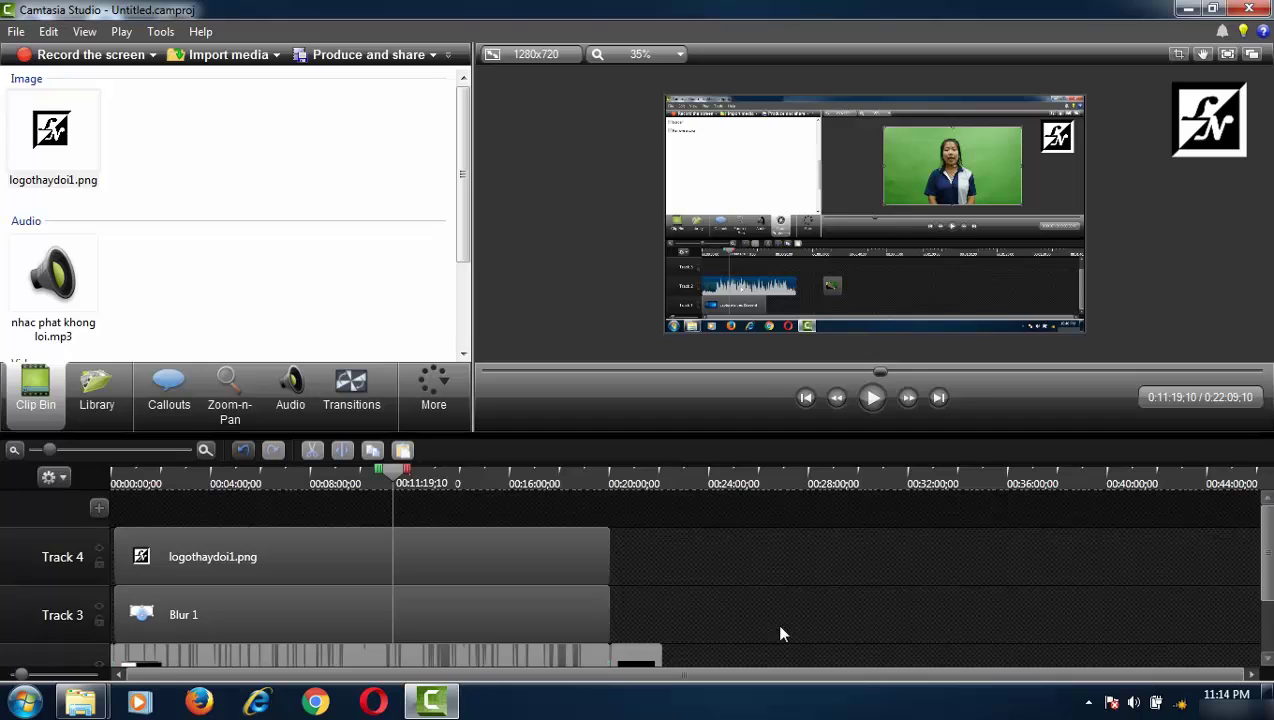
Check the logo and blur at several points of the recording and play a short section from about 0:06:37;06
left_click(507, 483)
left_click_drag(1264, 545, 1265, 622)
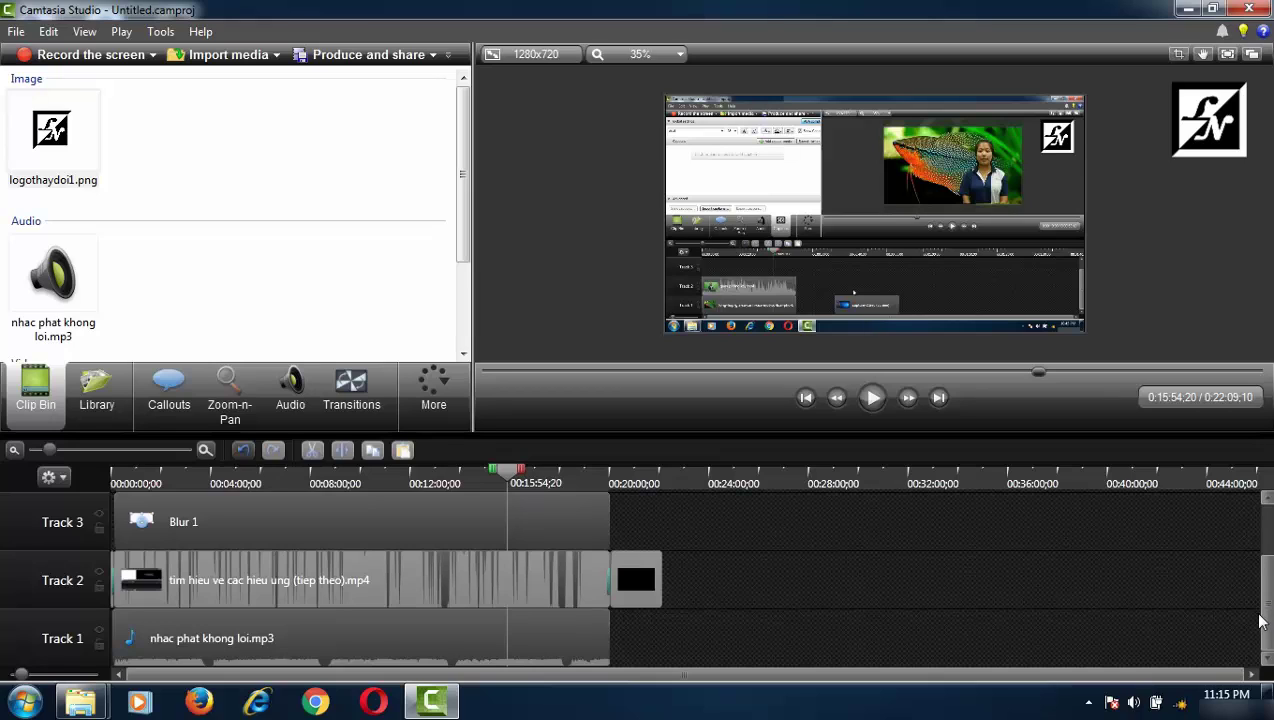
left_click(275, 480)
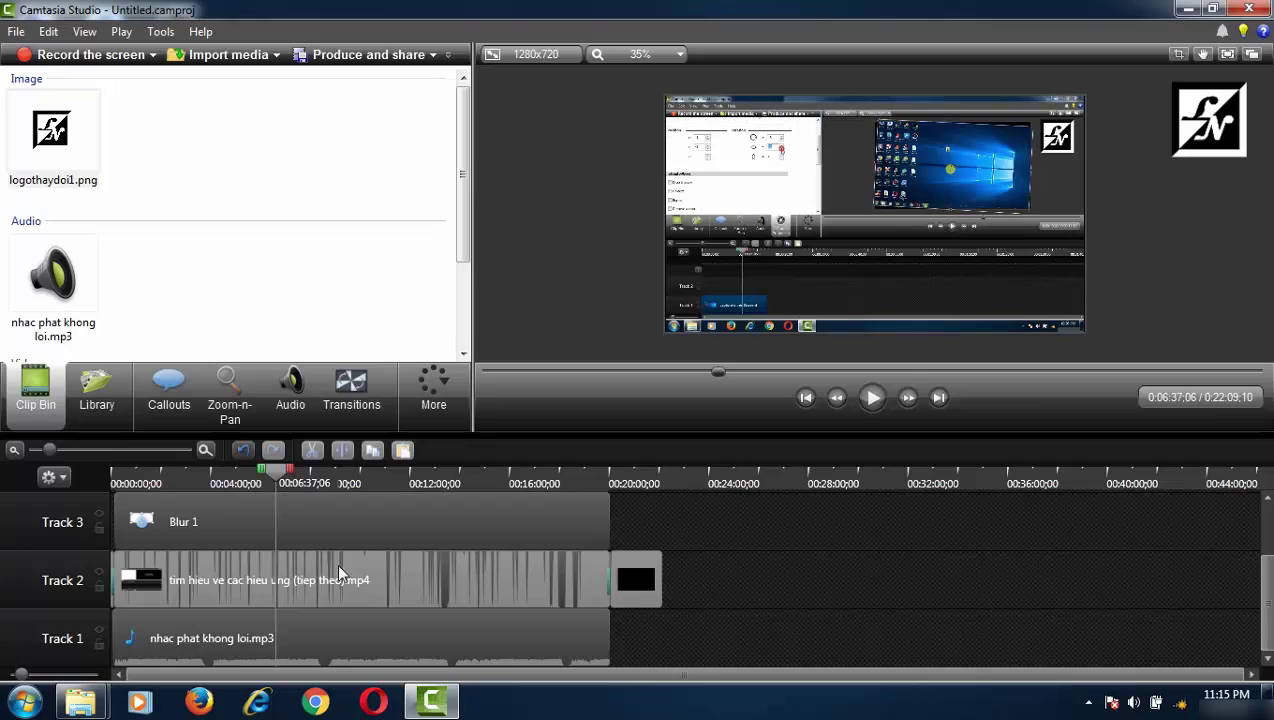
left_click(873, 398)
left_click(873, 398)
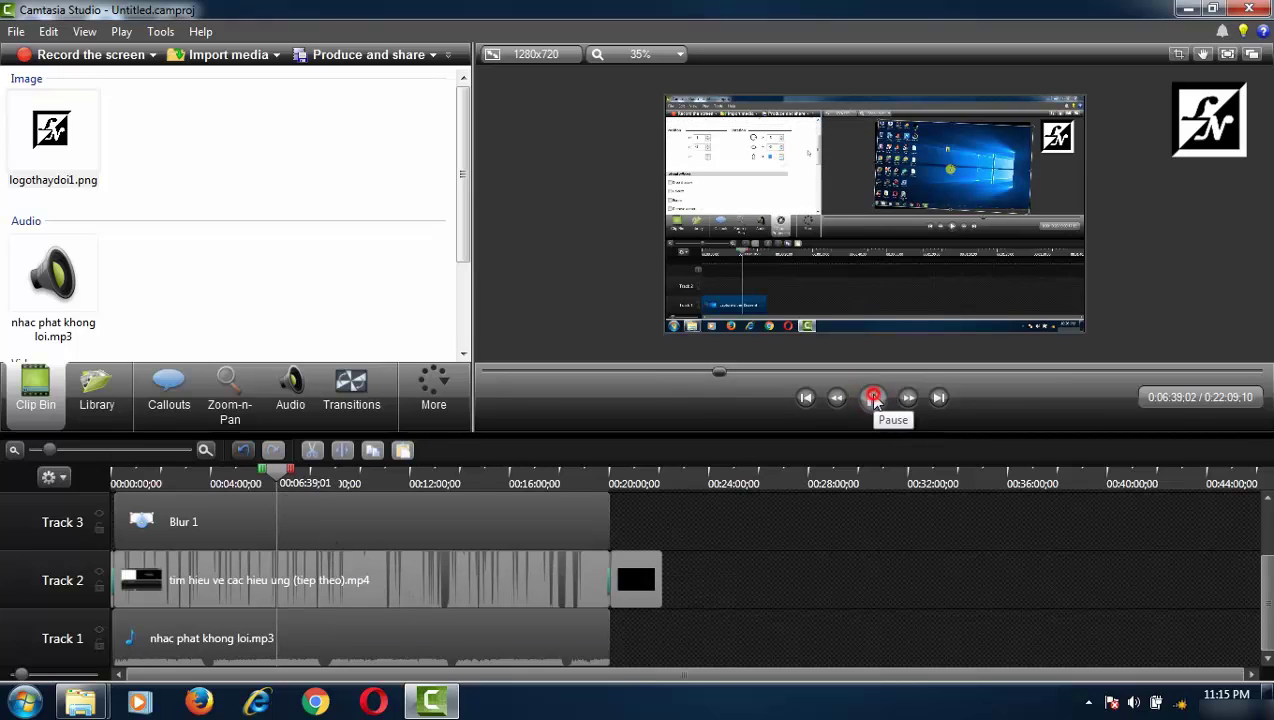
left_click(433, 482)
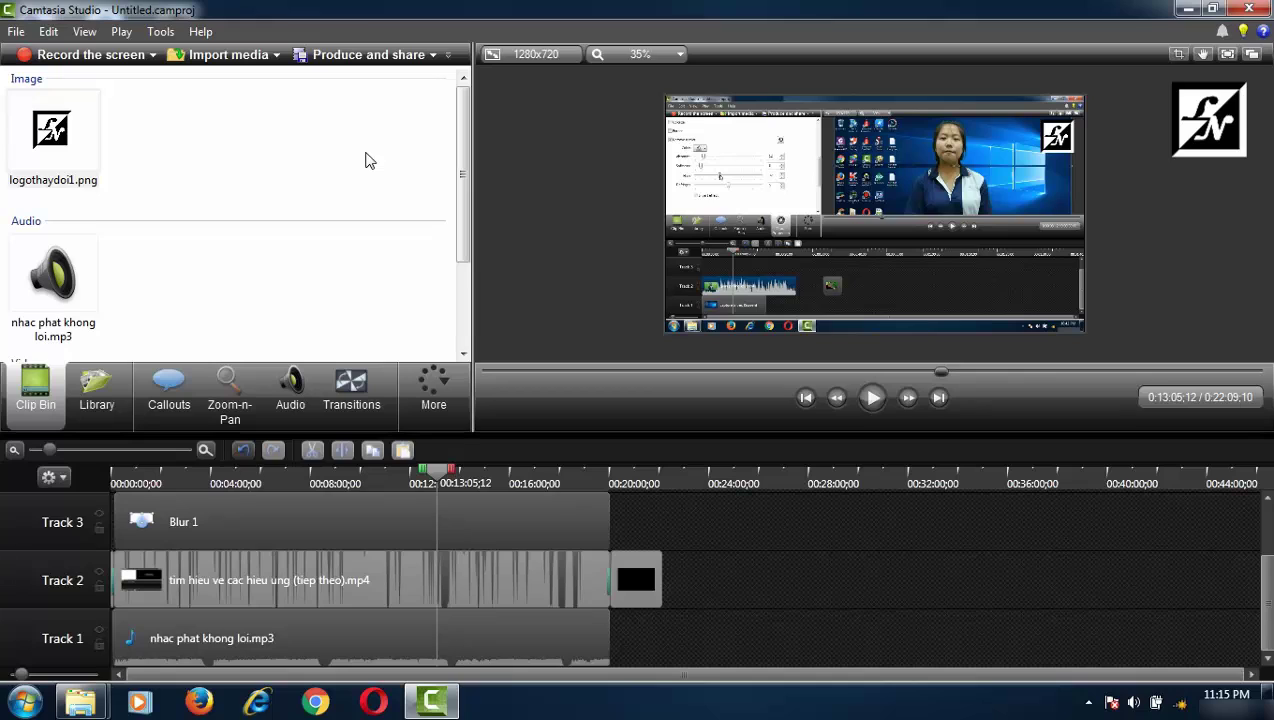
Start producing the video with the MP4 only (up to 720p) preset and proceed to the file name and folder settings
left_click(365, 58)
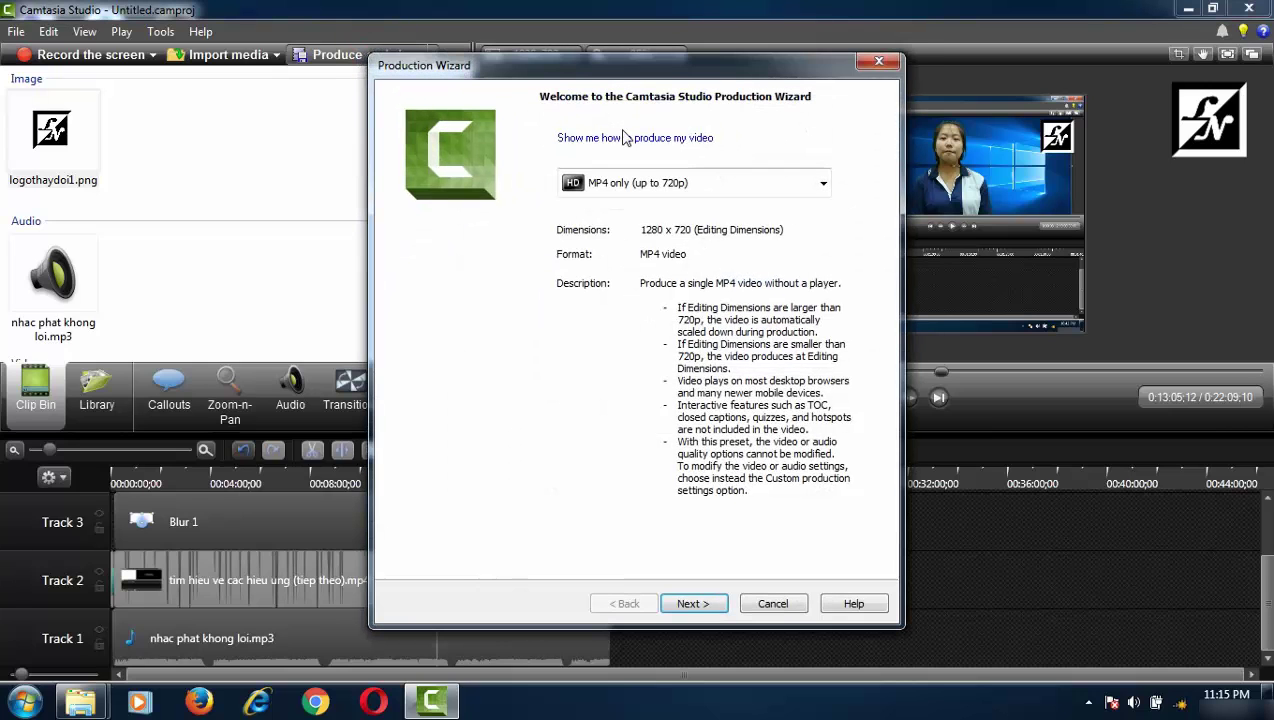
left_click(672, 182)
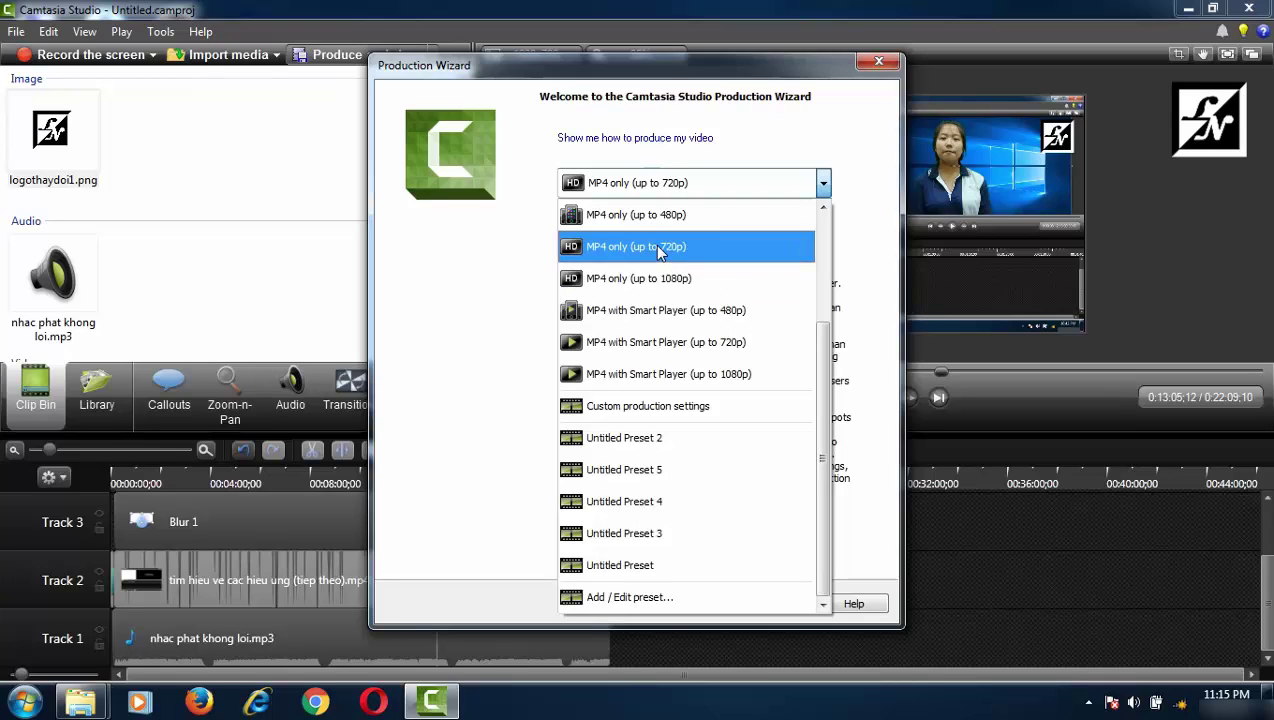
left_click(659, 251)
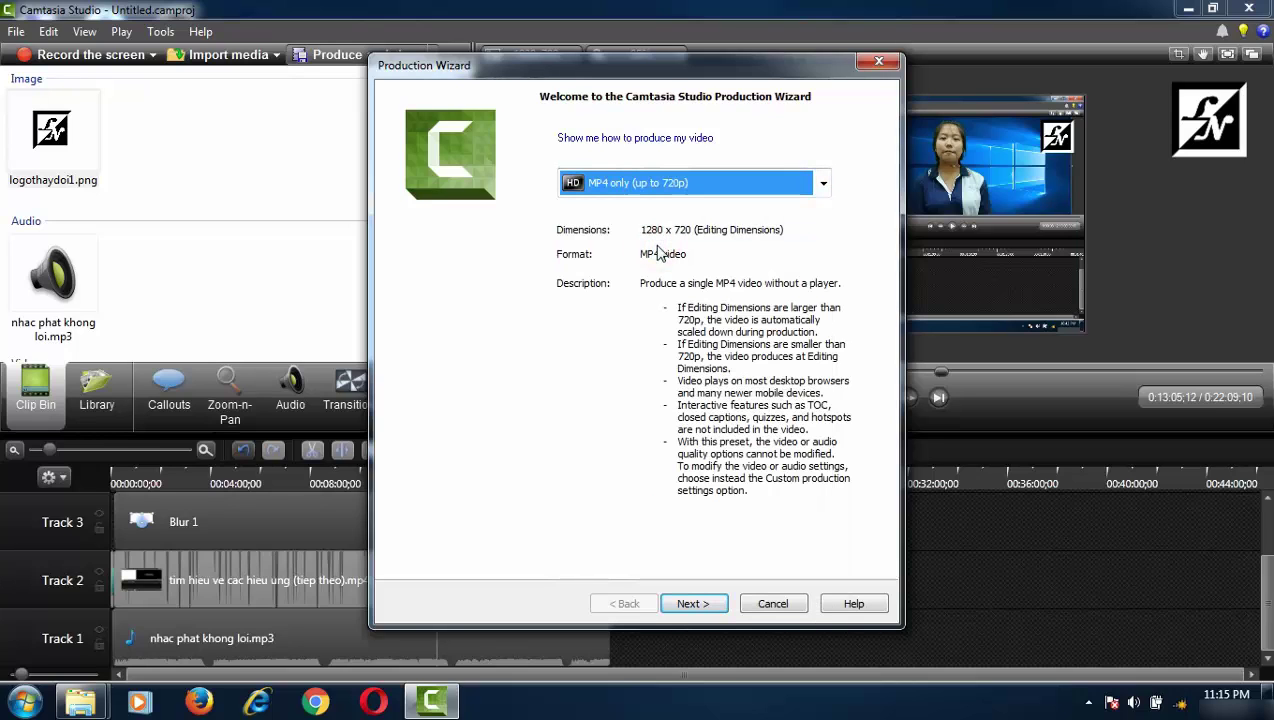
left_click(705, 595)
Set the production name to "tim hieu ve cac hieu ung (tiep theo)", copied from the recording's file name in the Bandicam folder
left_click(587, 190)
double_click(587, 190)
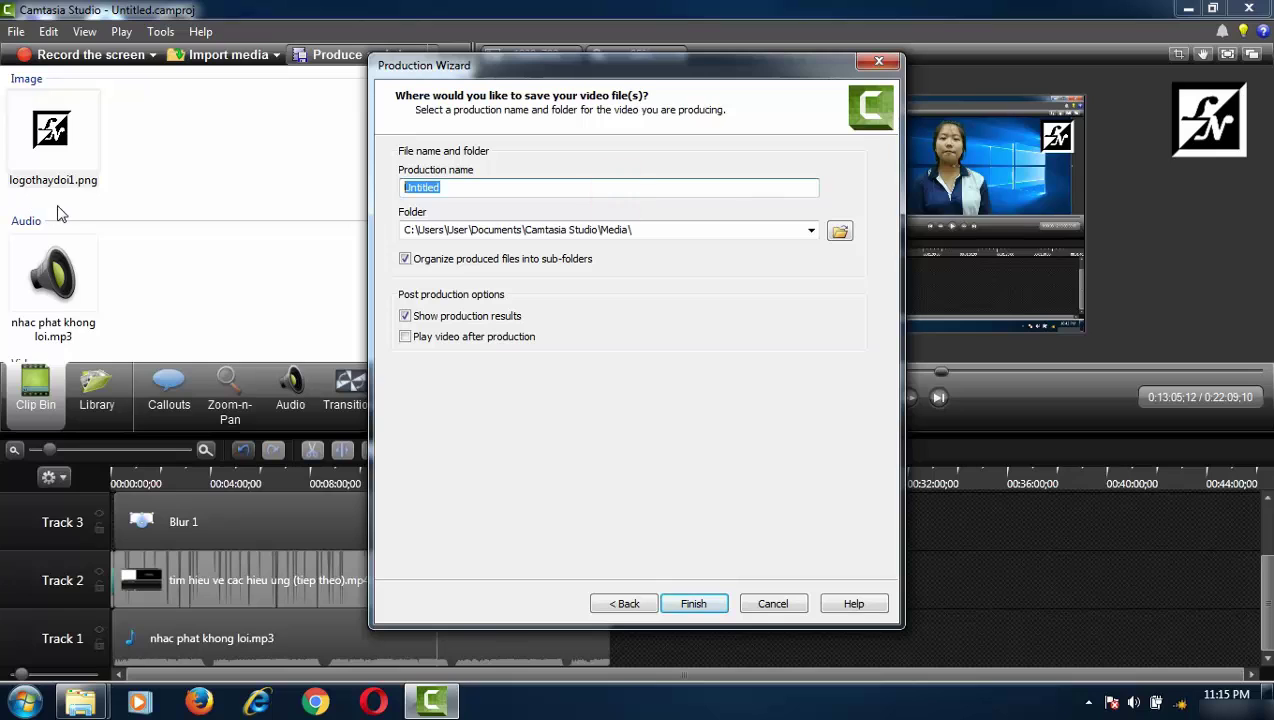
mouse_move(80, 702)
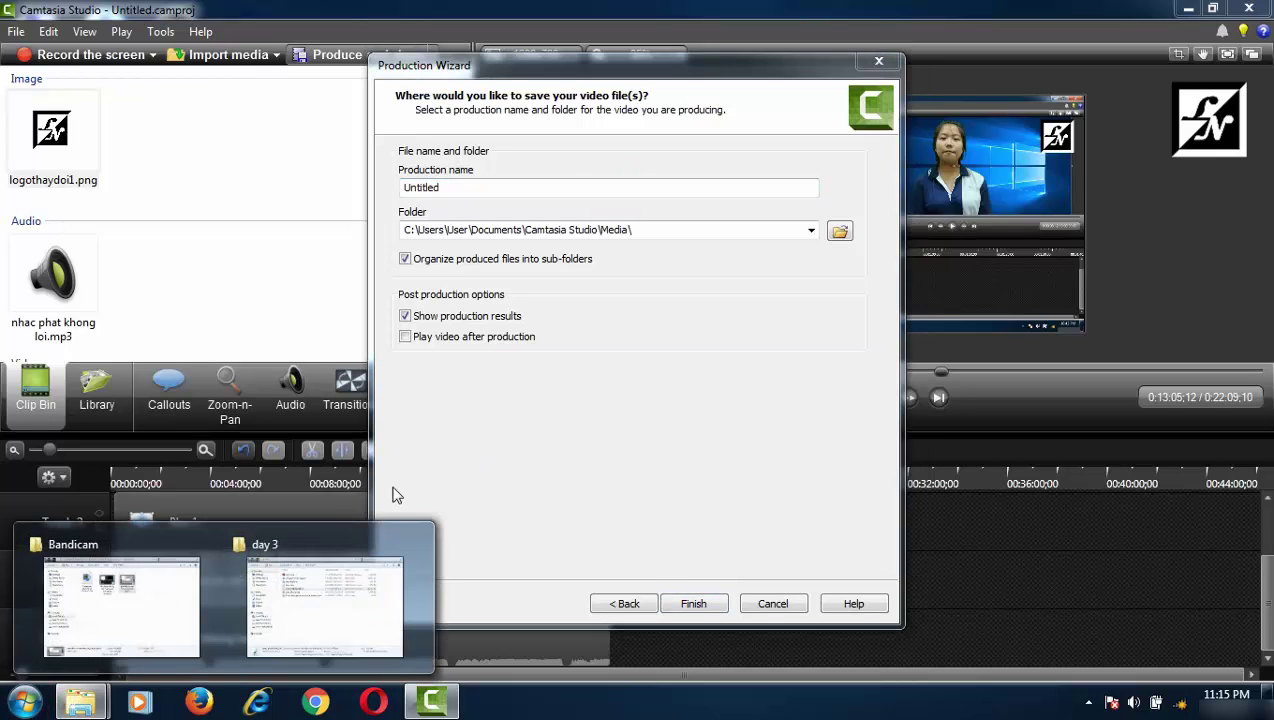
left_click(193, 586)
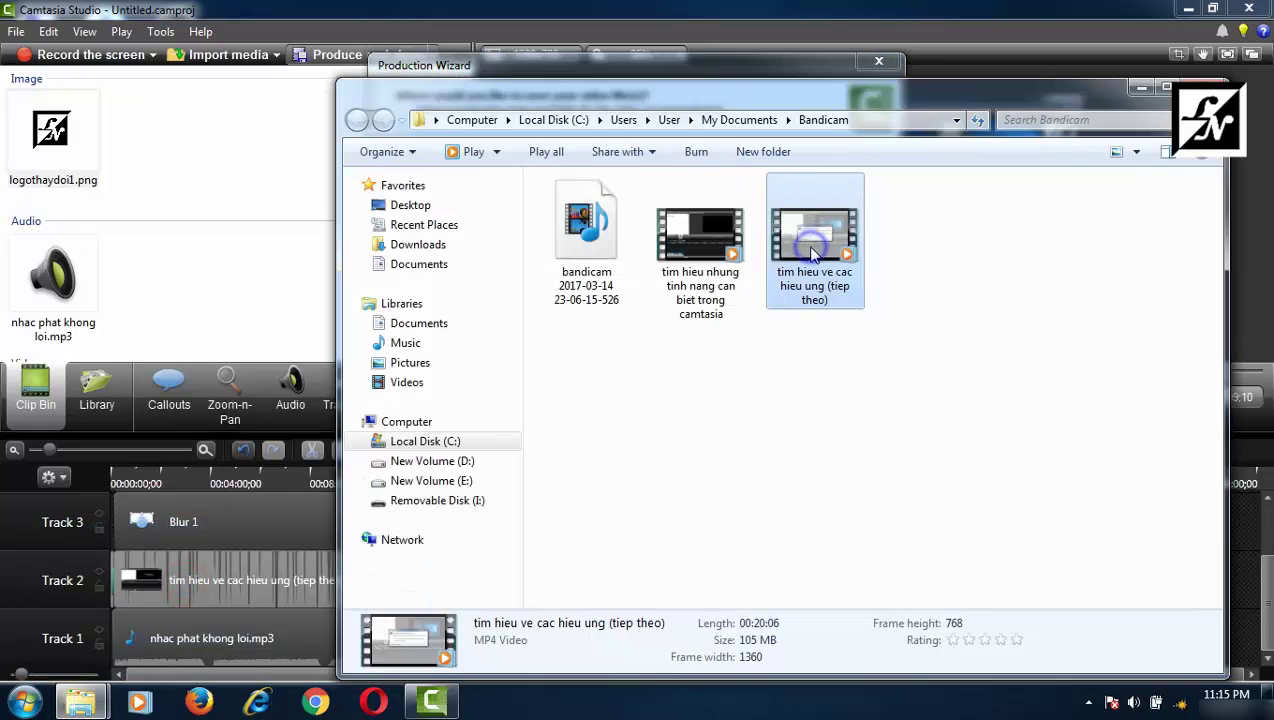
right_click(792, 245)
left_click(866, 641)
right_click(799, 268)
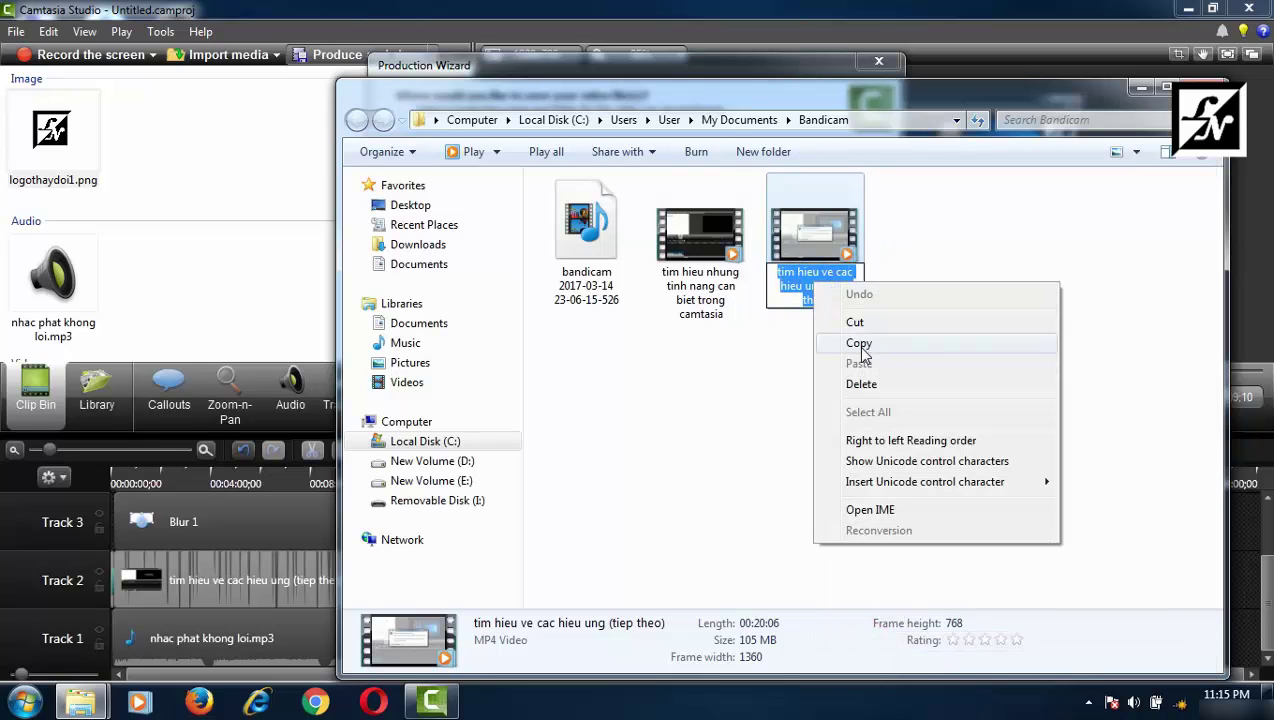
left_click(862, 341)
left_click(873, 378)
left_click(560, 66)
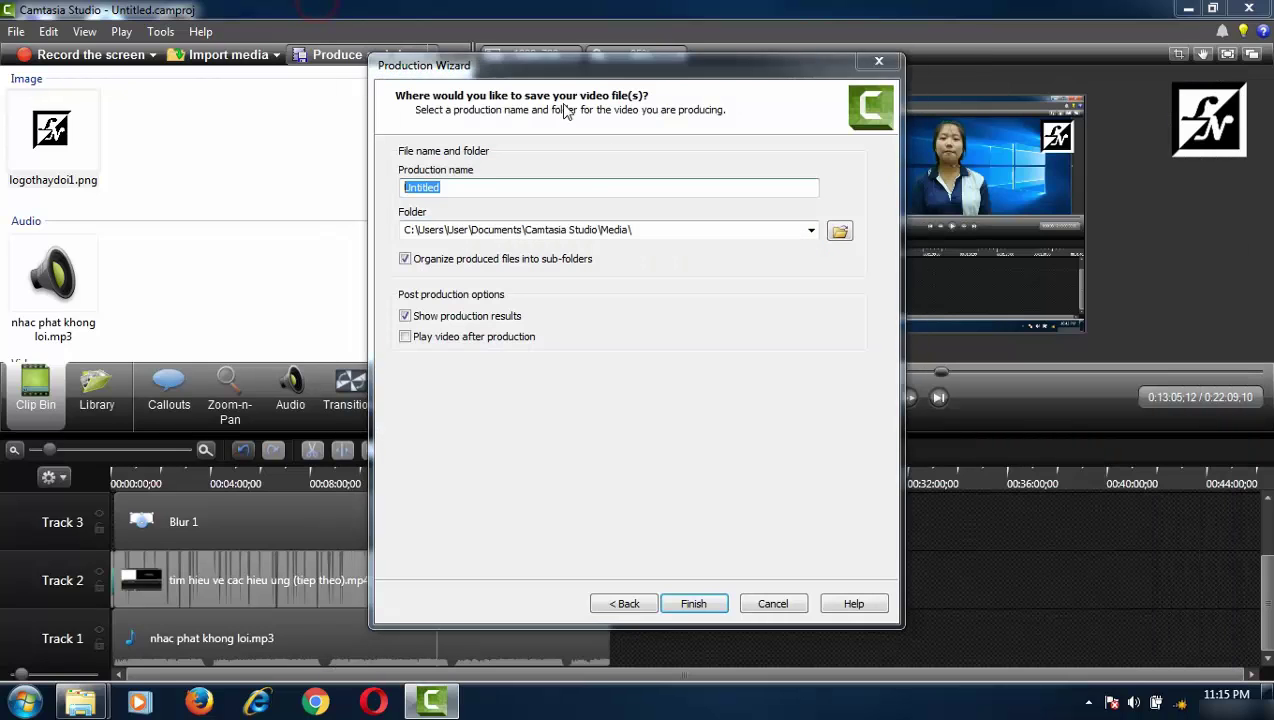
right_click(455, 188)
left_click(501, 265)
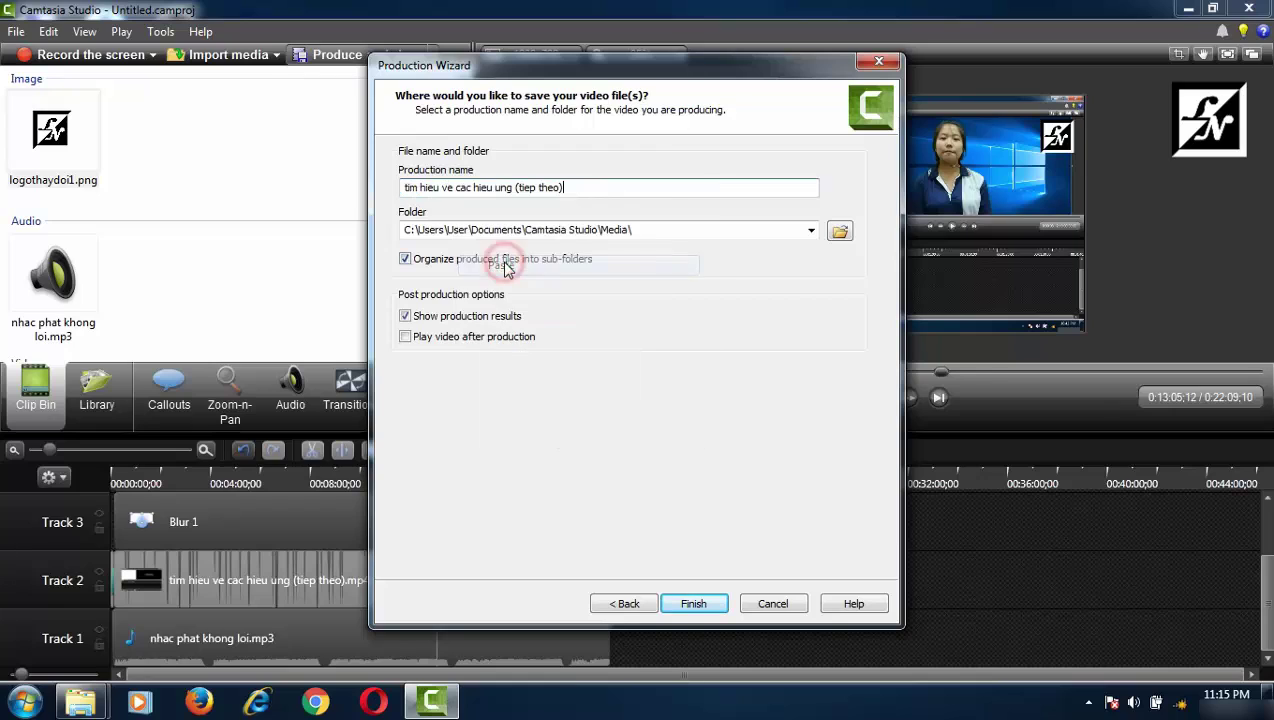
Disable organizing produced files into sub-folders and choose the day 3 folder on the Desktop as the destination
left_click(416, 260)
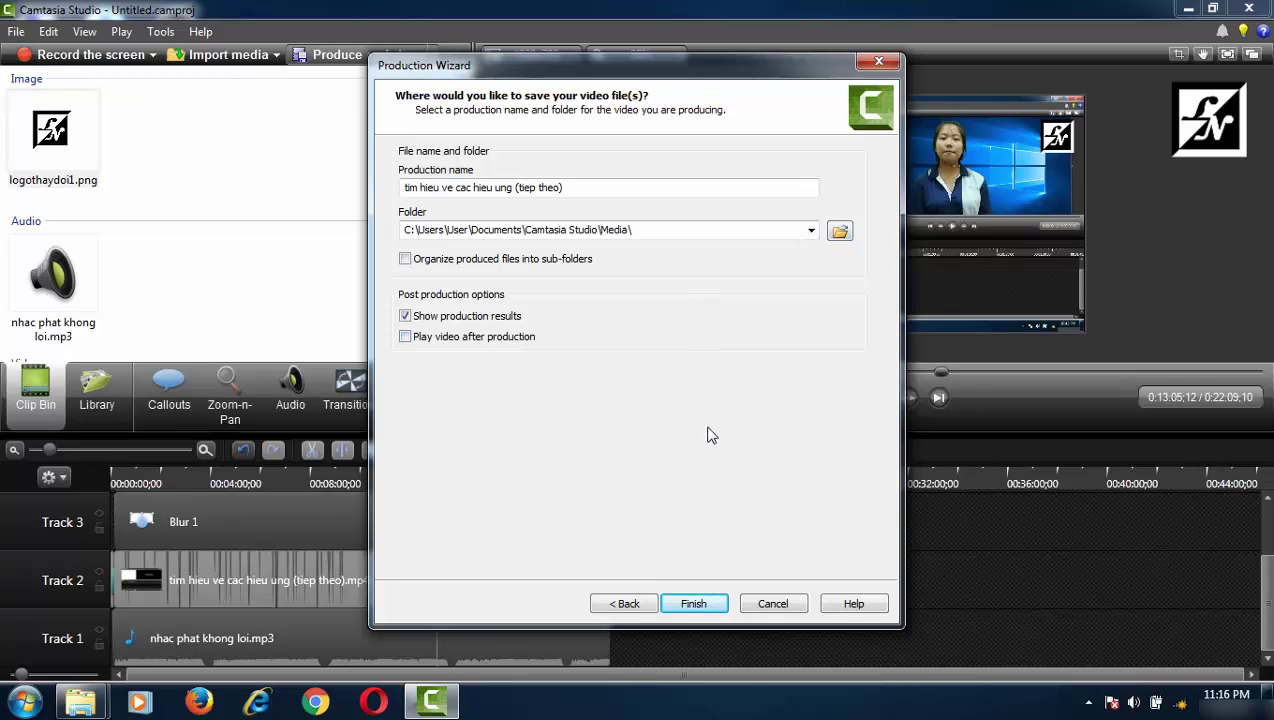
left_click(840, 232)
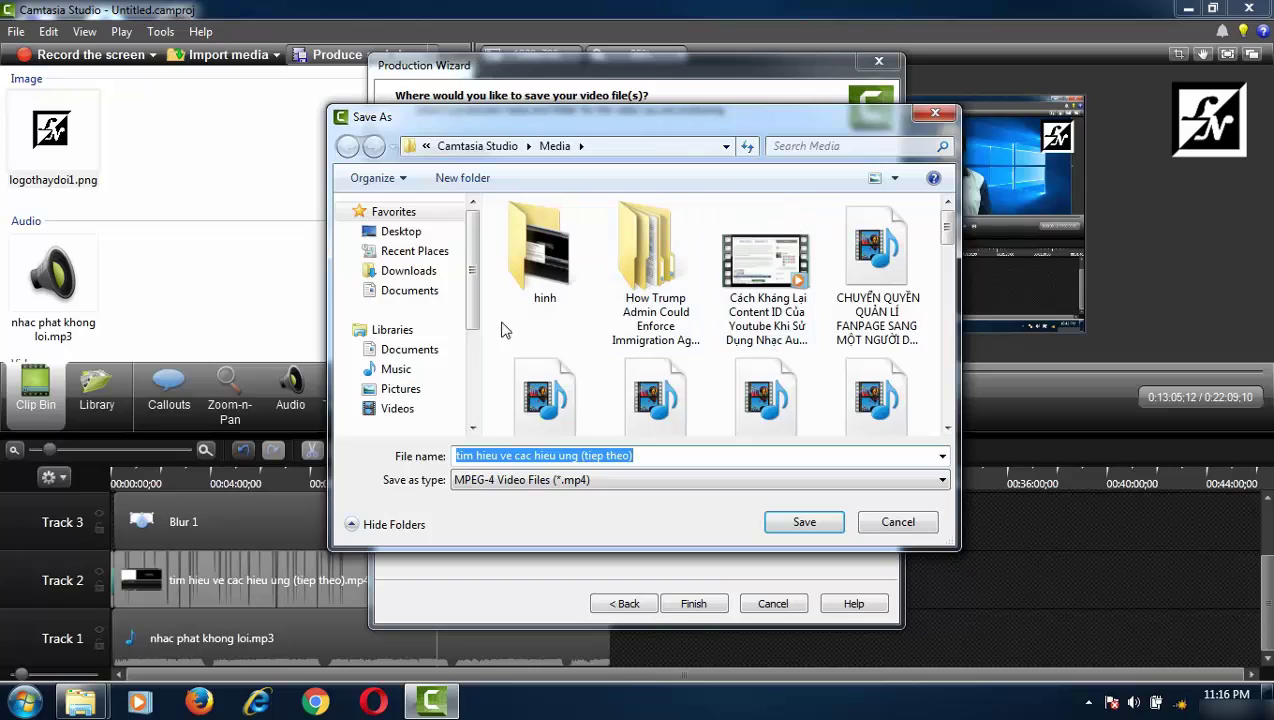
mouse_move(472, 283)
left_mouse_down()
mouse_move(465, 358)
mouse_move(470, 290)
left_mouse_up()
left_click(430, 234)
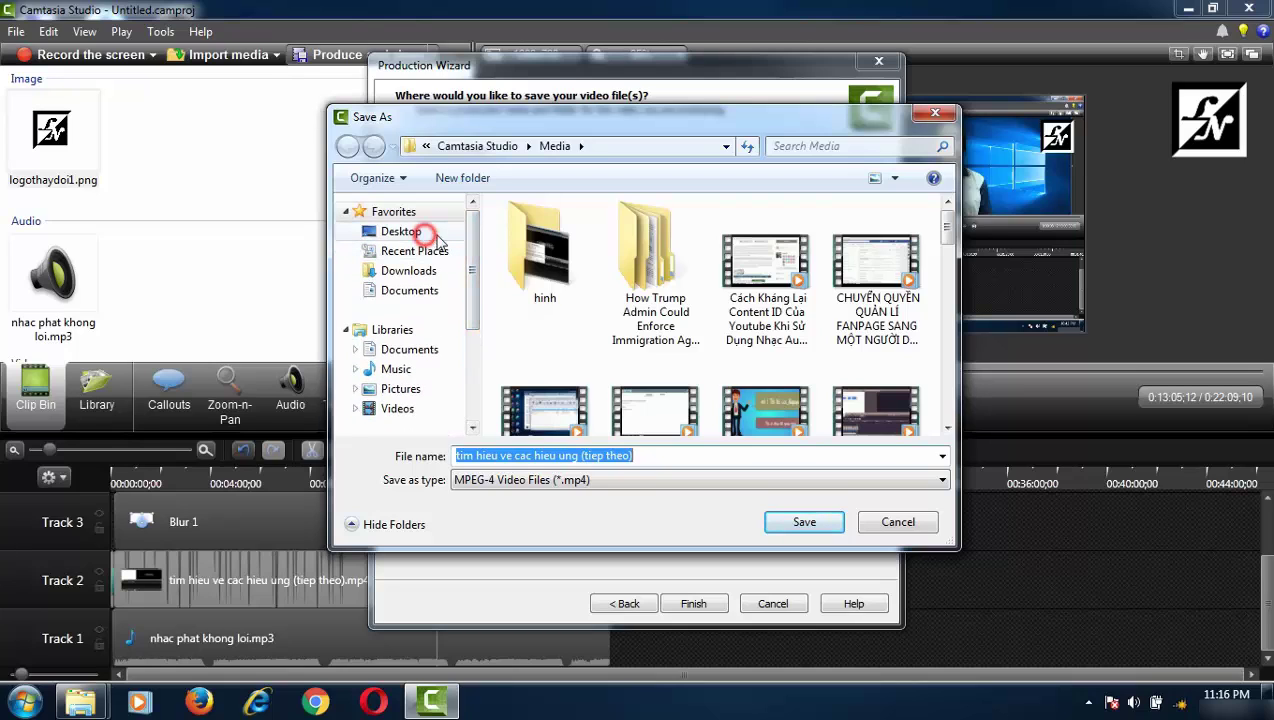
left_click_drag(947, 239, 946, 320)
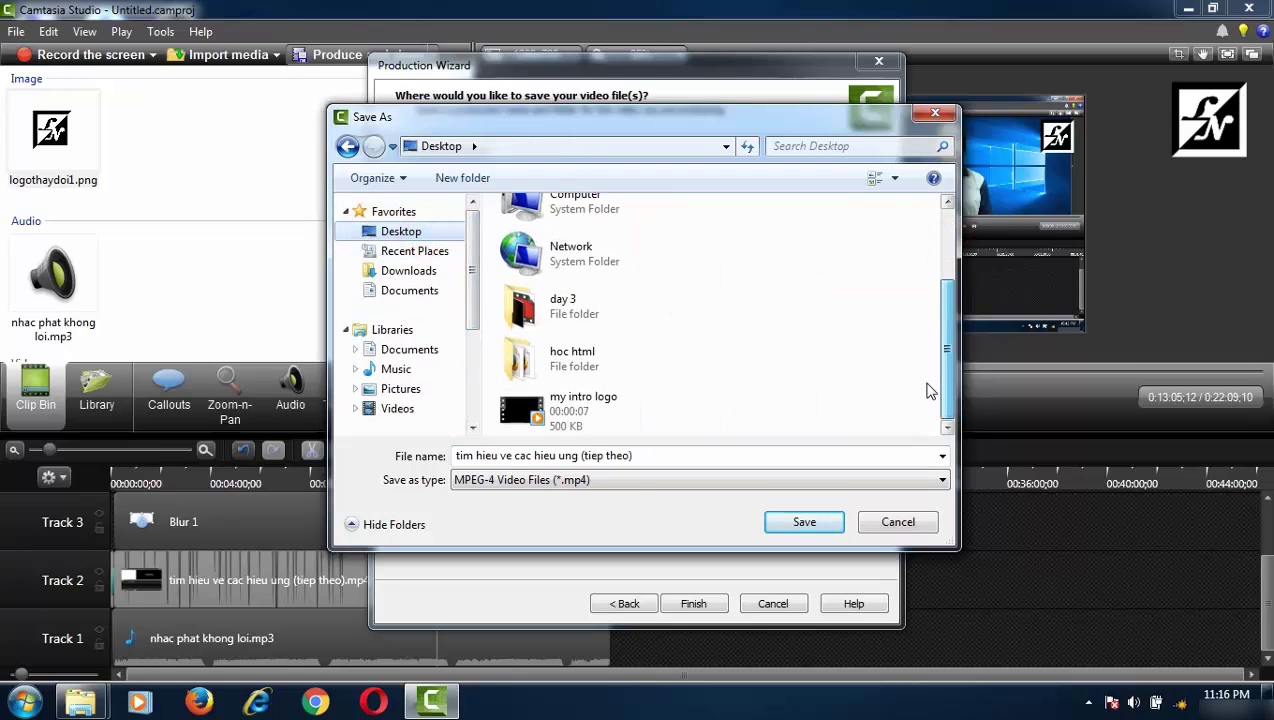
double_click(627, 327)
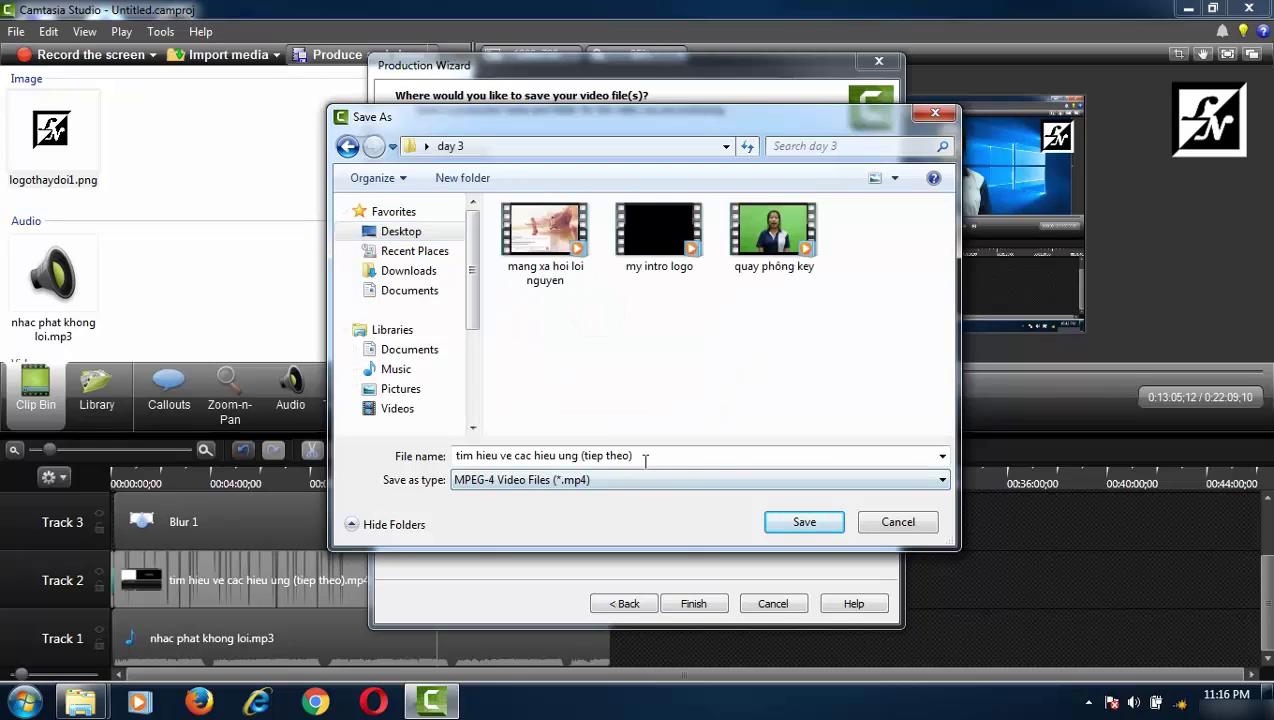
Save the output file under the name final and start rendering the video
key("ctrl+a")
key("BackSpace")
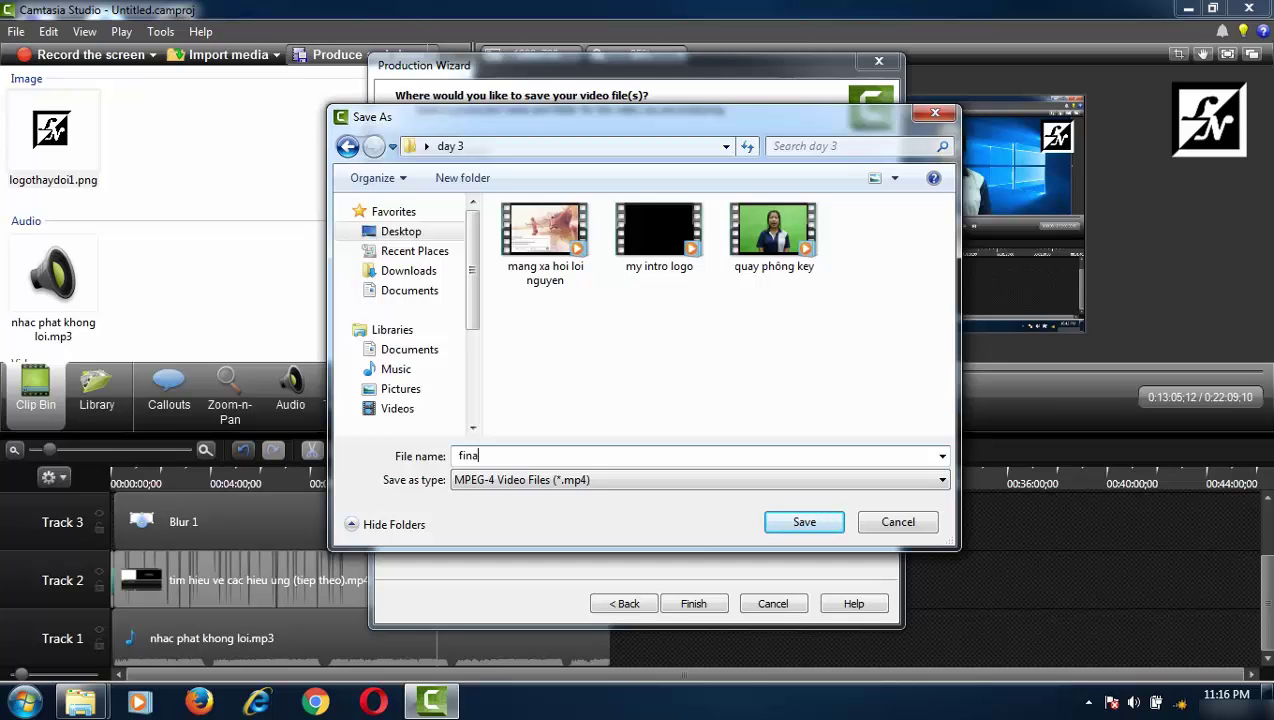
left_click(797, 528)
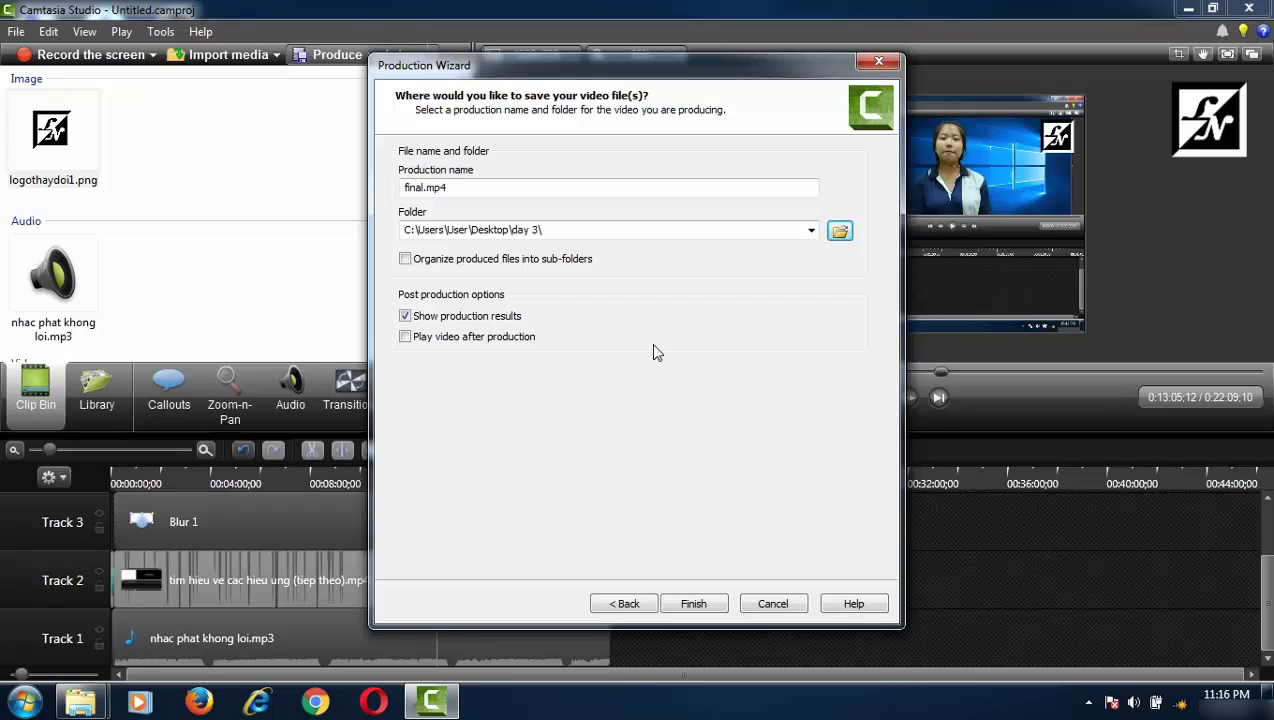
left_click(694, 605)
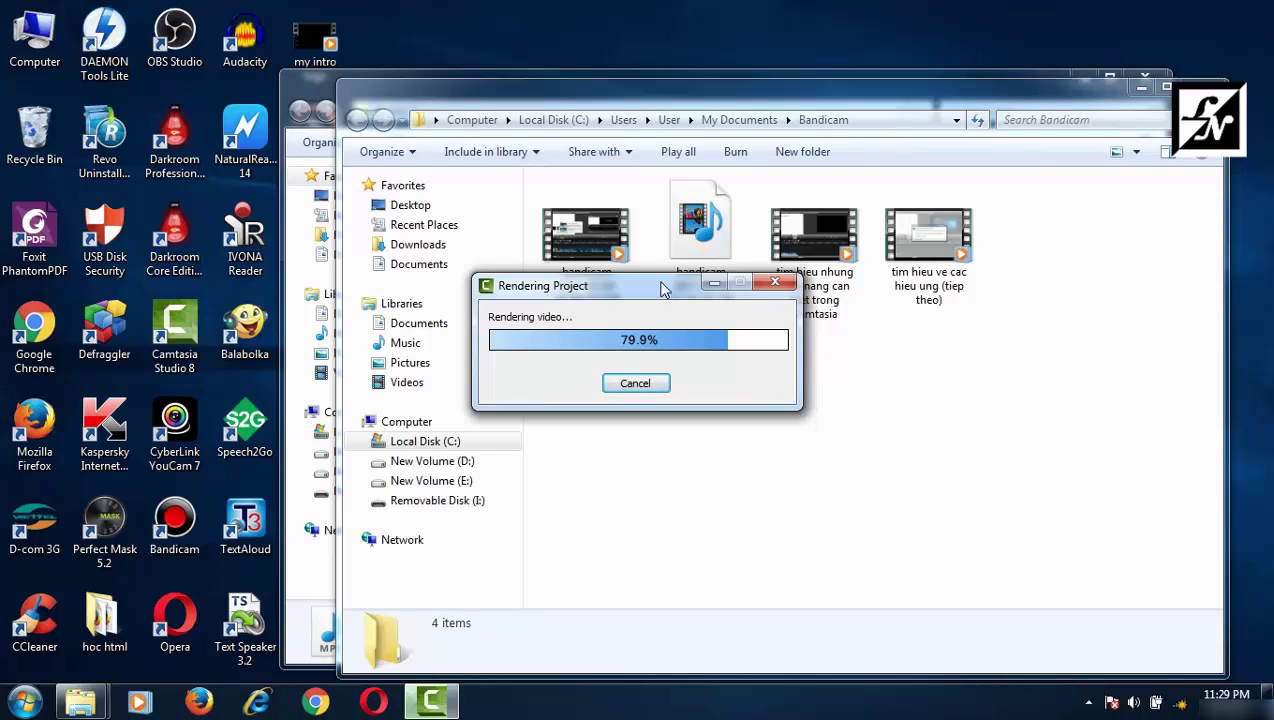
left_click_drag(647, 285, 778, 348)
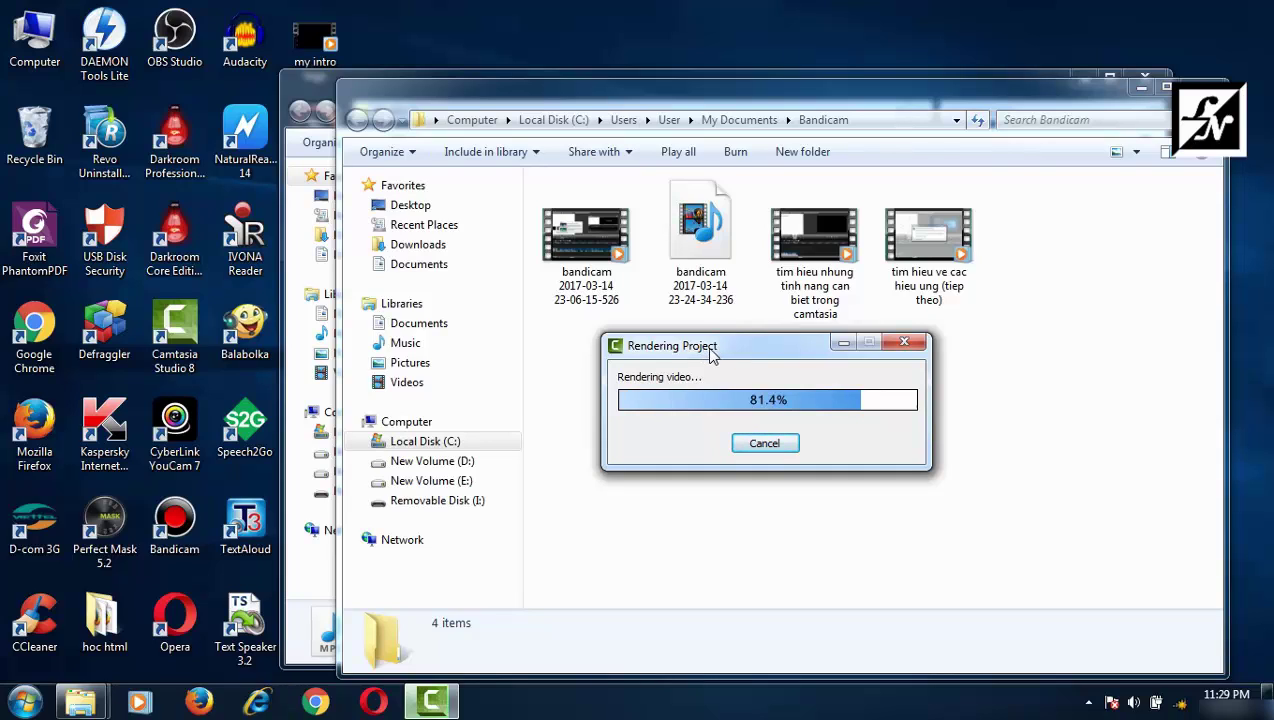
left_click_drag(712, 355, 726, 355)
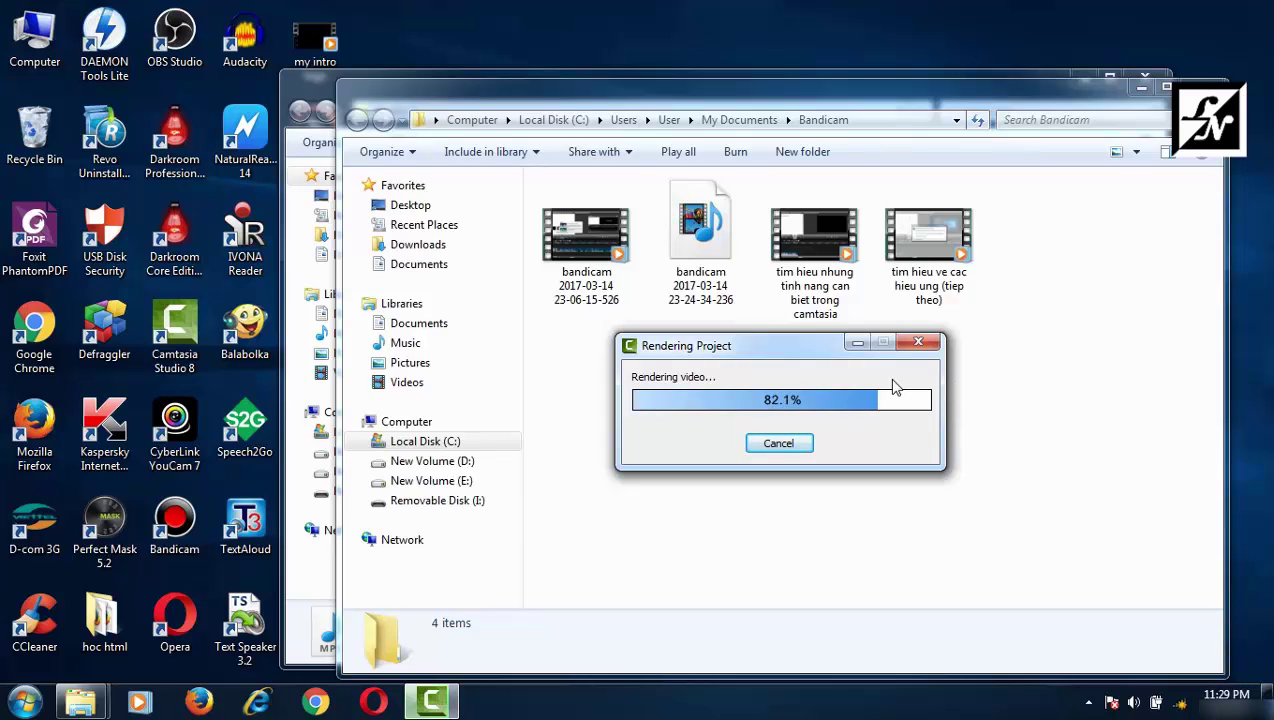
left_click_drag(796, 347, 729, 325)
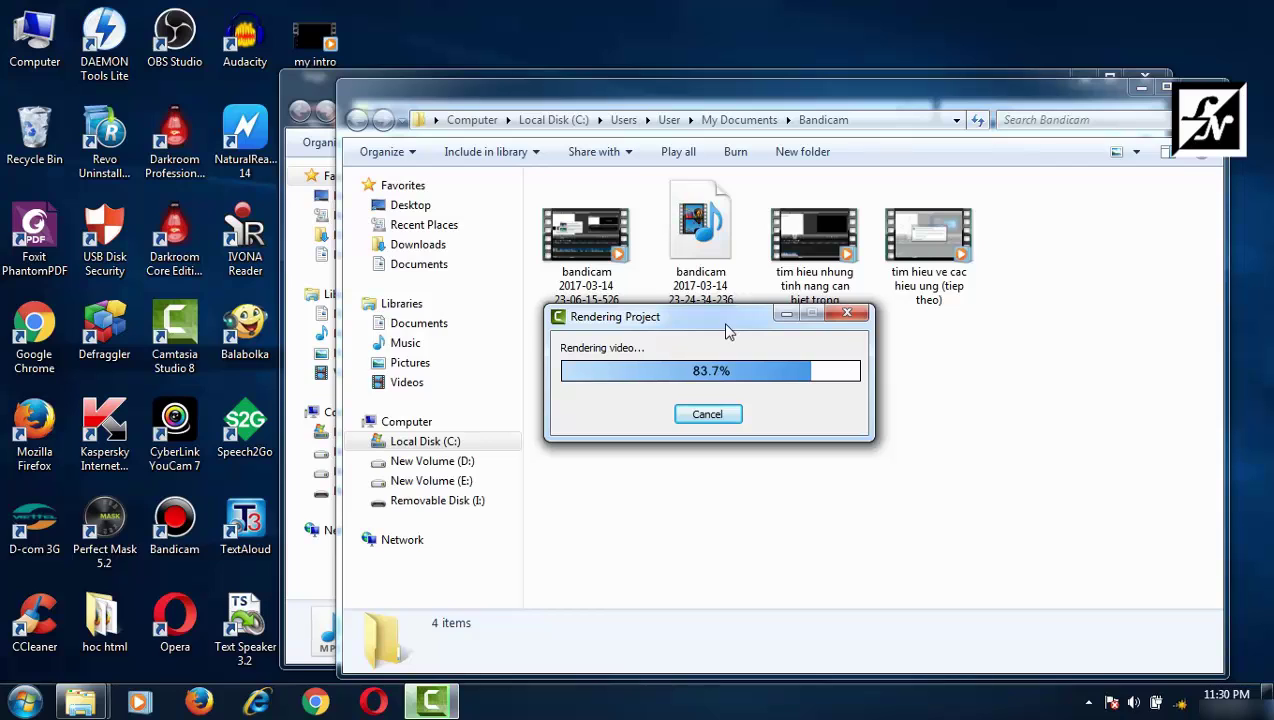
left_click_drag(692, 326, 723, 248)
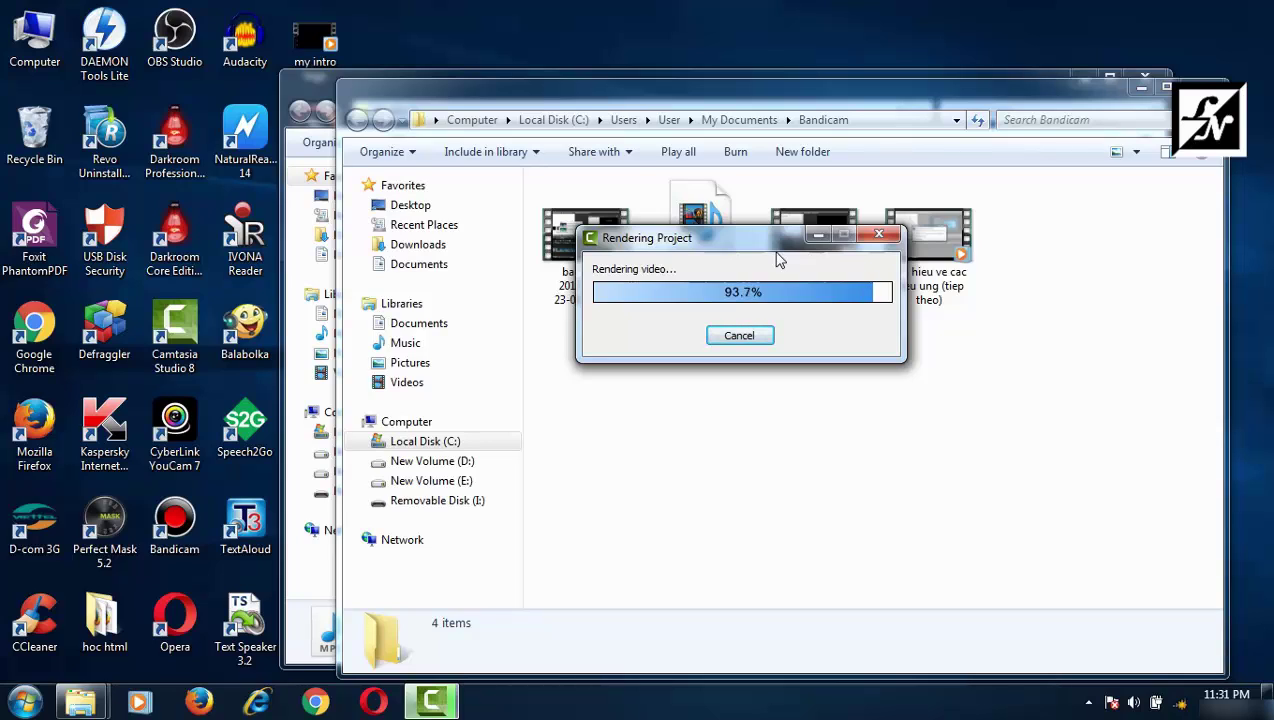
left_click_drag(755, 245, 793, 275)
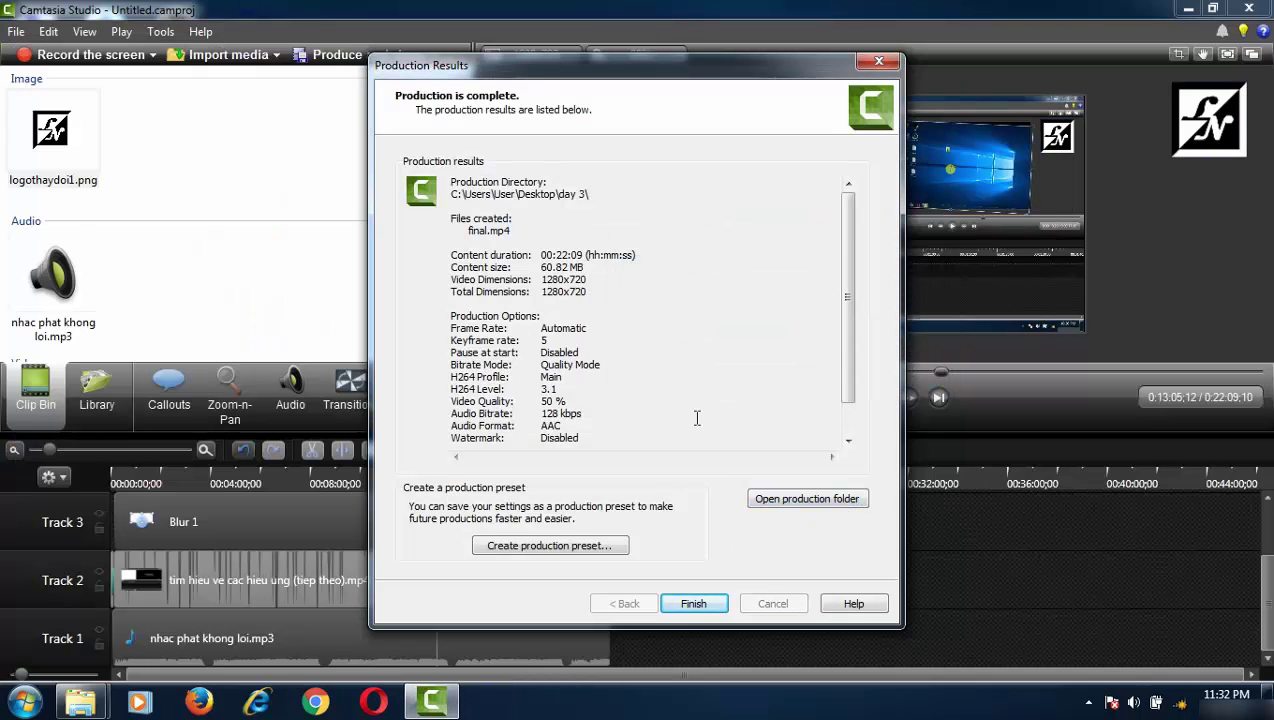
Close the production results and open the produced final video from the day 3 folder in a media player
left_click(700, 604)
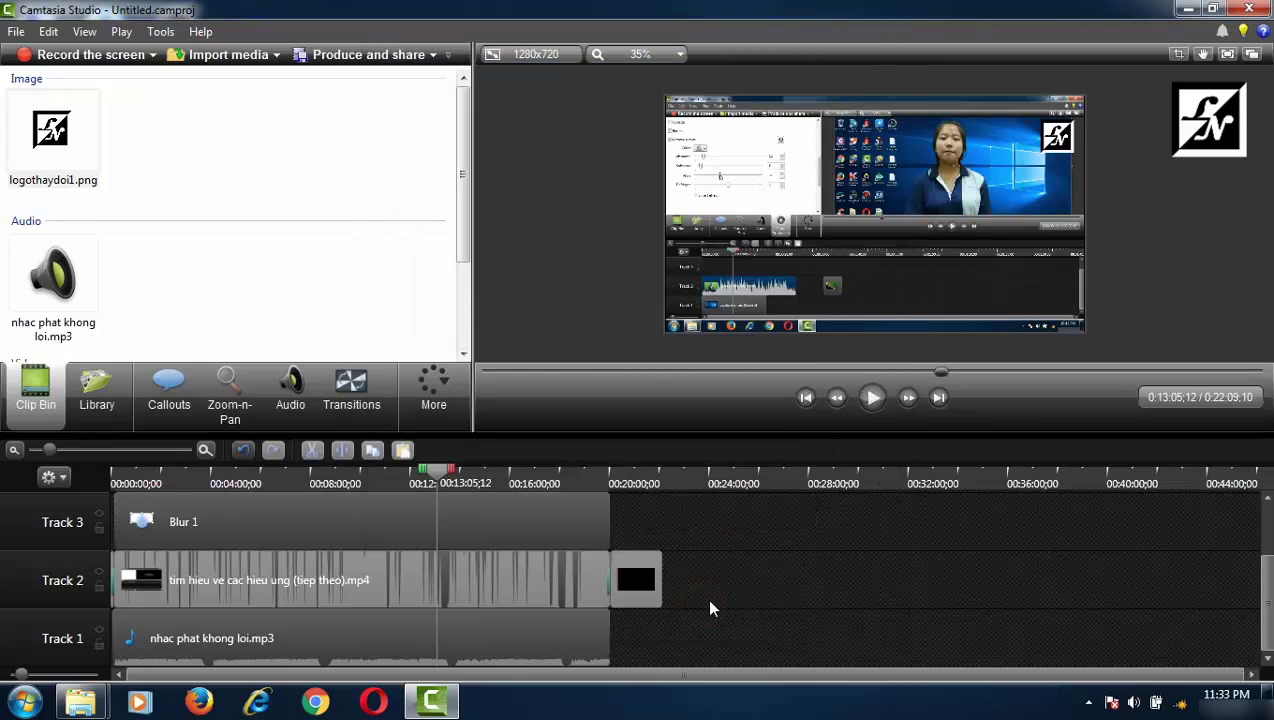
mouse_move(80, 700)
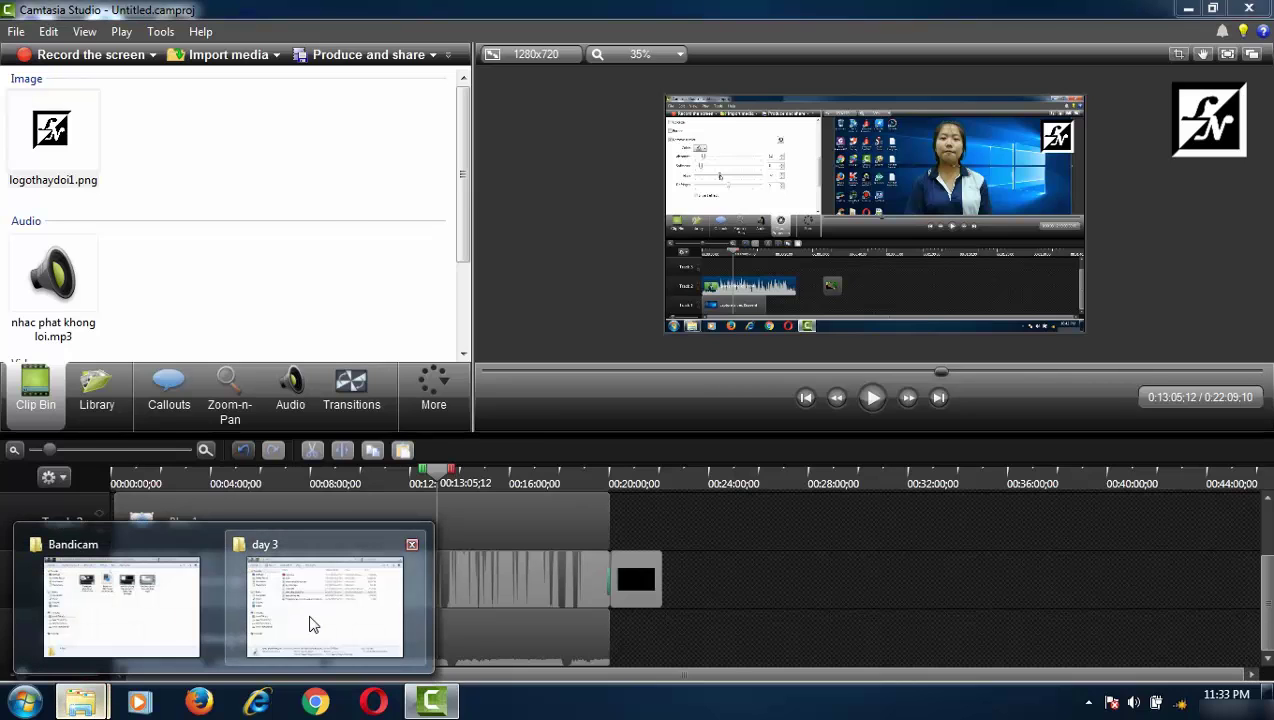
left_click(312, 624)
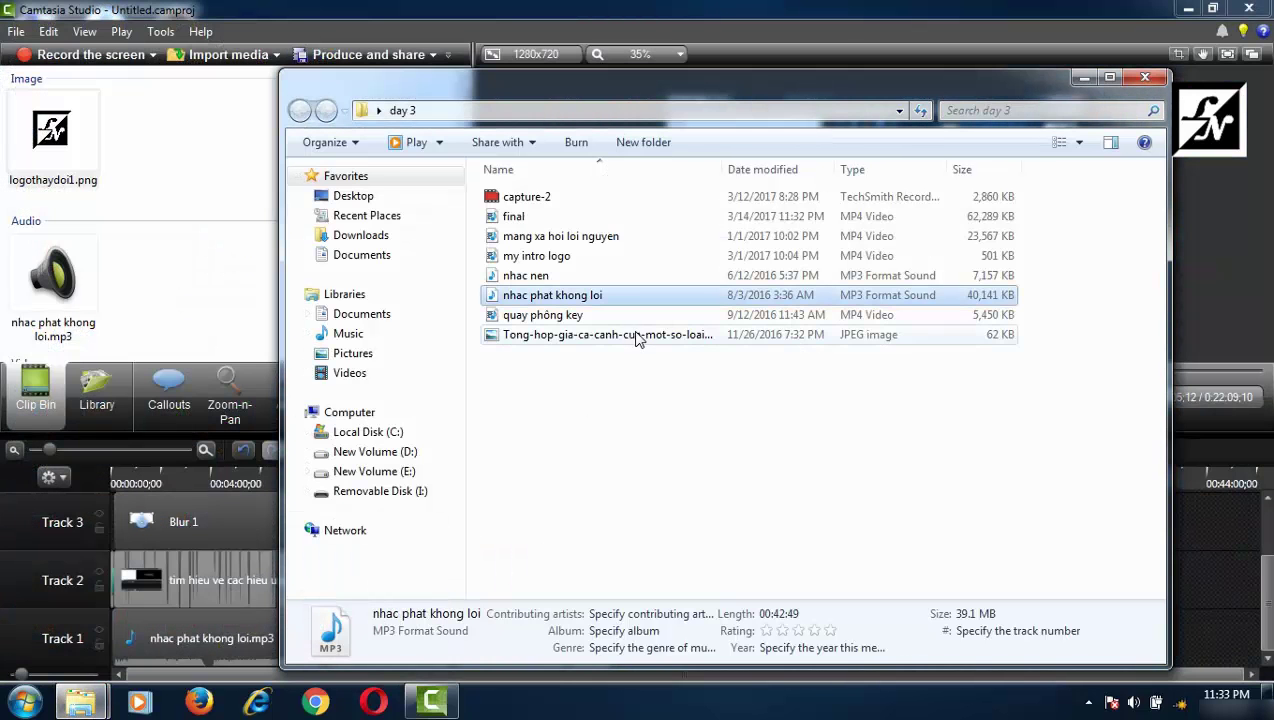
left_click_drag(570, 85, 720, 70)
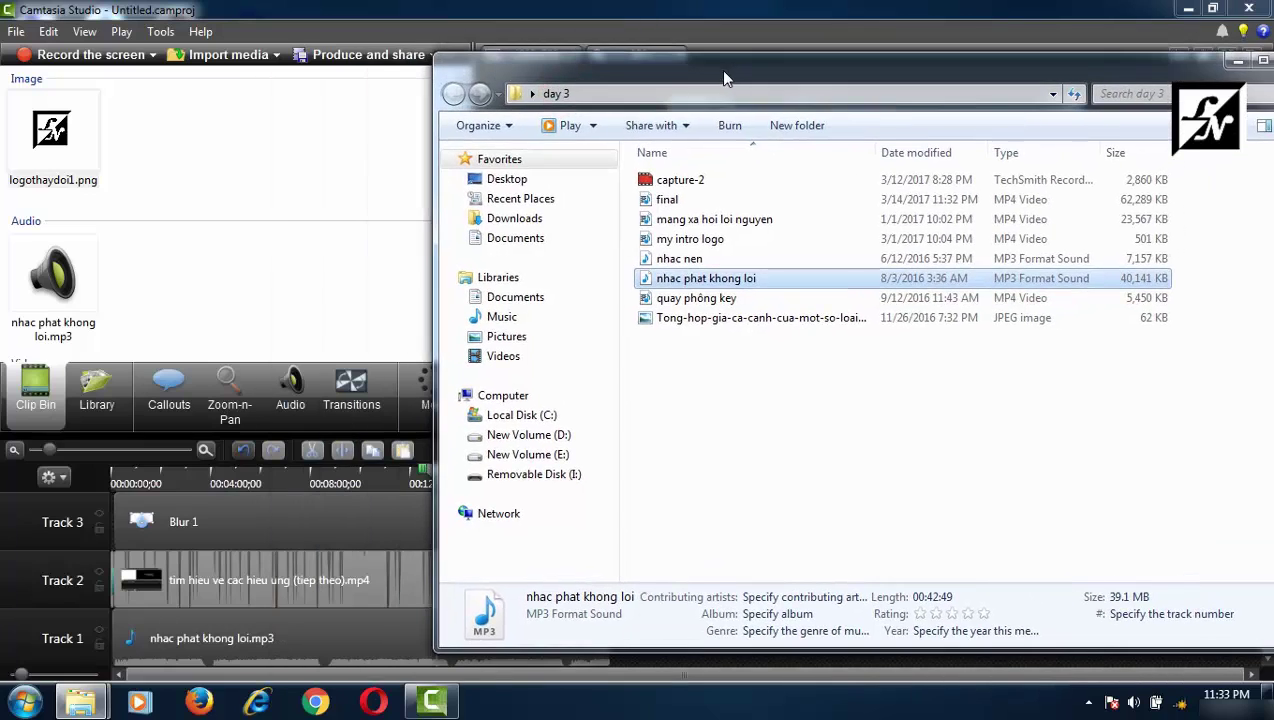
left_click(692, 201)
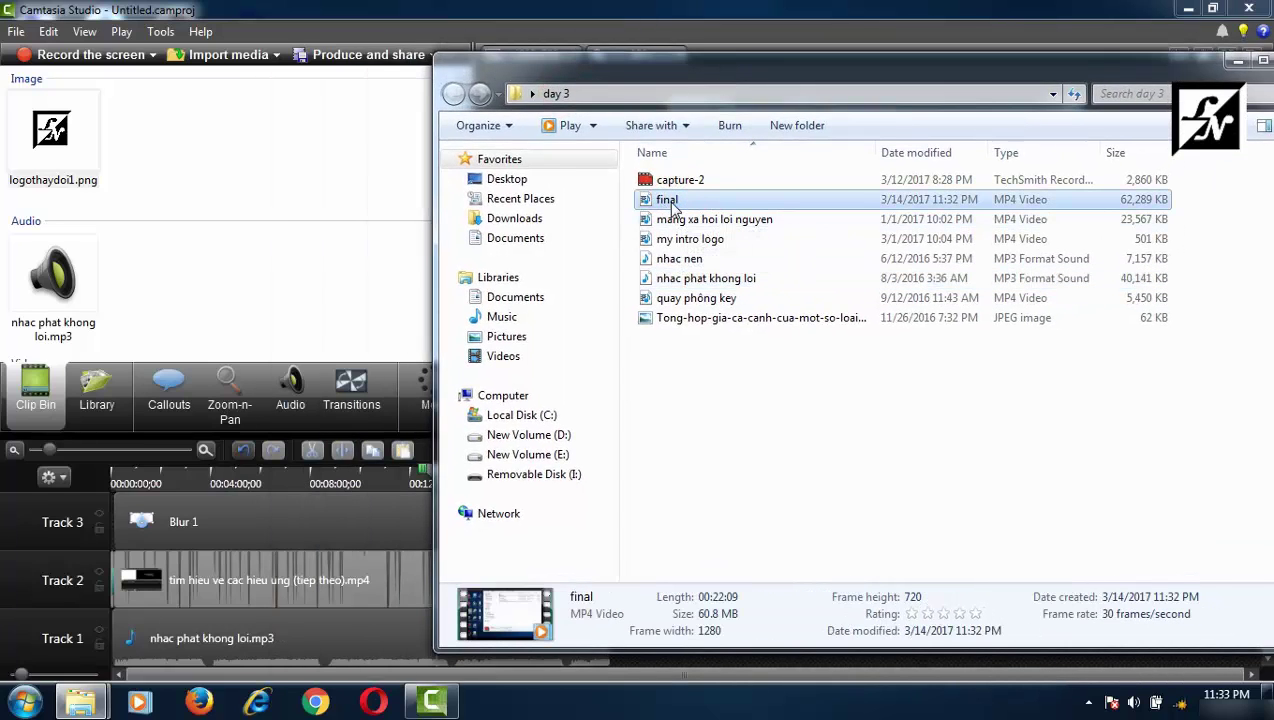
right_click(744, 204)
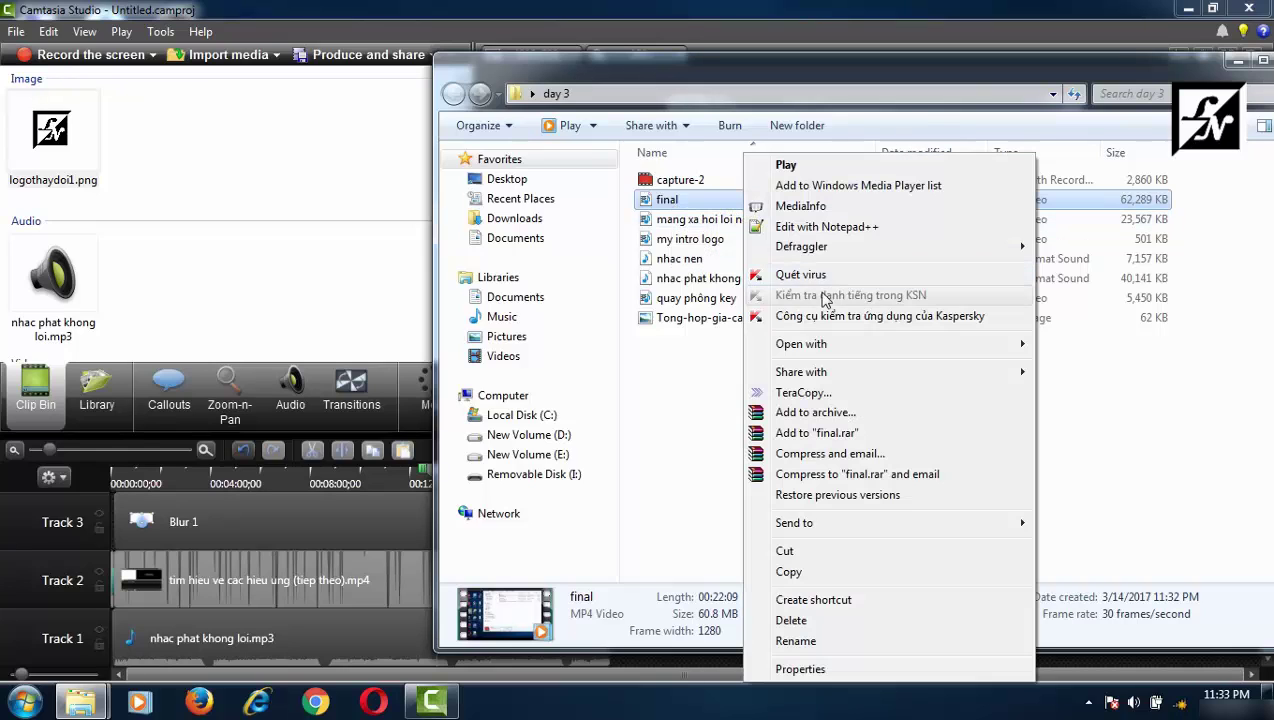
mouse_move(822, 352)
left_click(1093, 386)
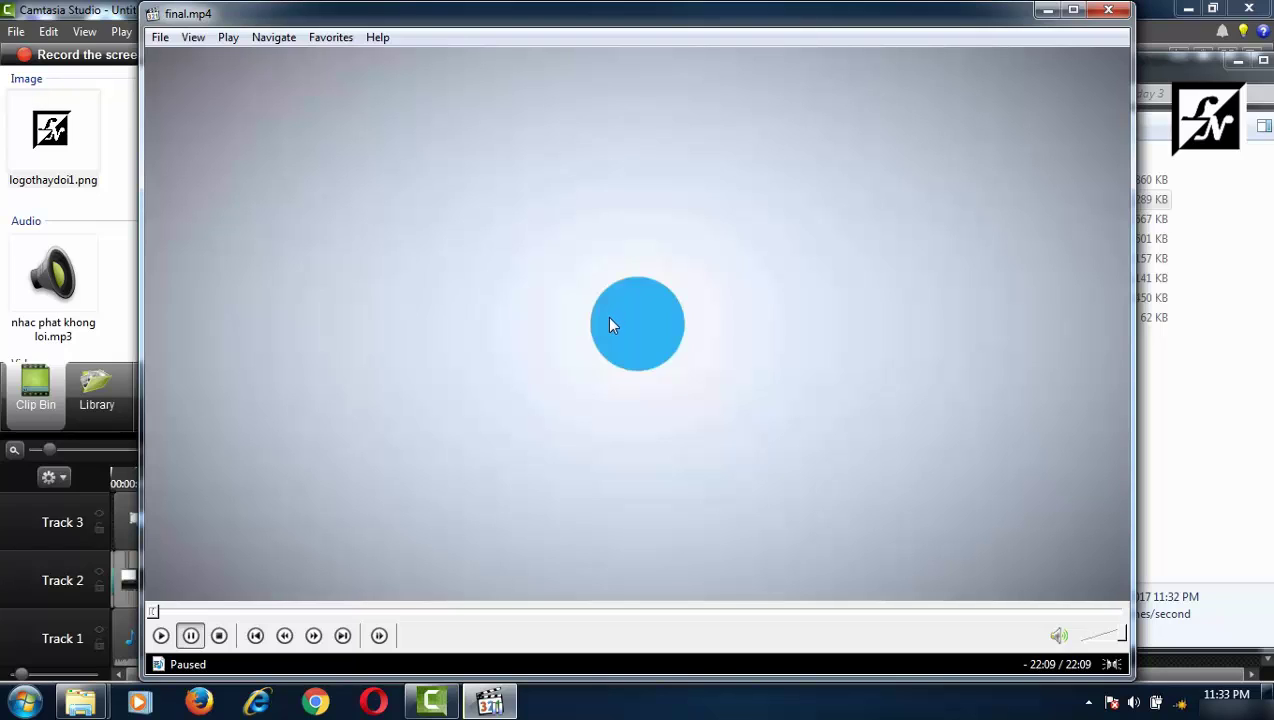
Play final.mp4, jump to the point with 13:59 remaining to check the picture, then pause and minimize the player
left_click(617, 327)
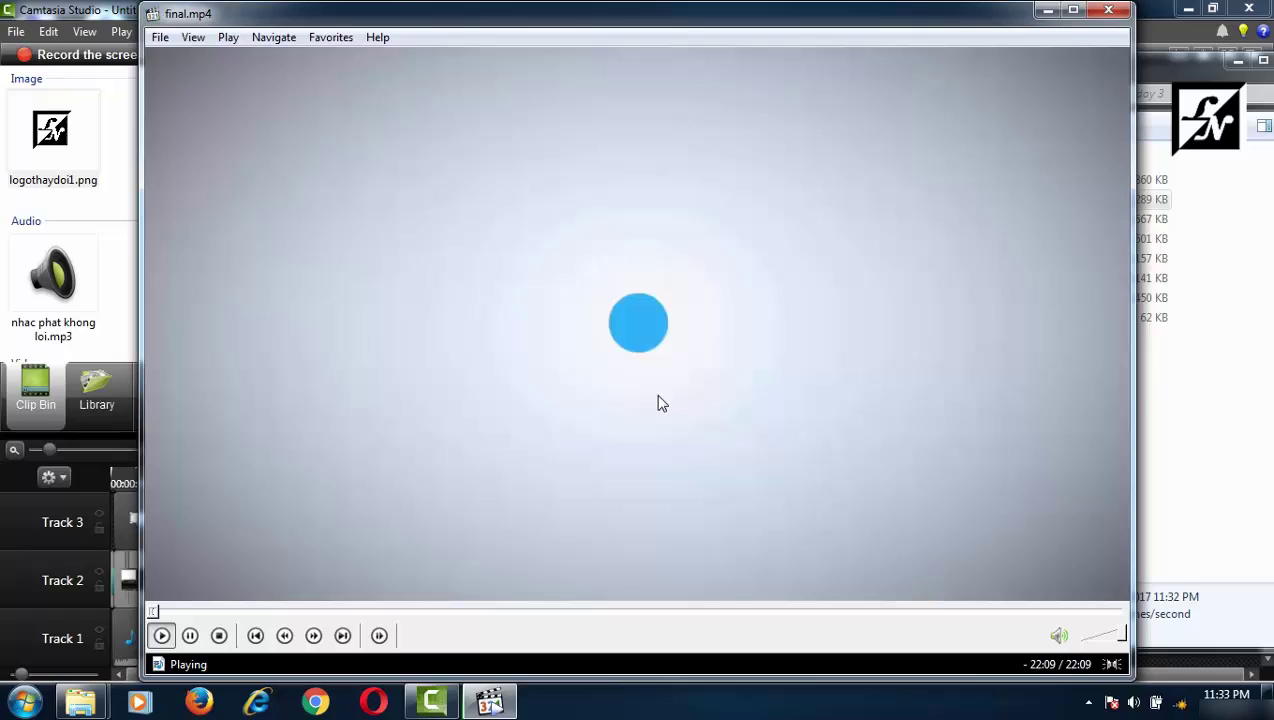
left_click(511, 611)
key("space")
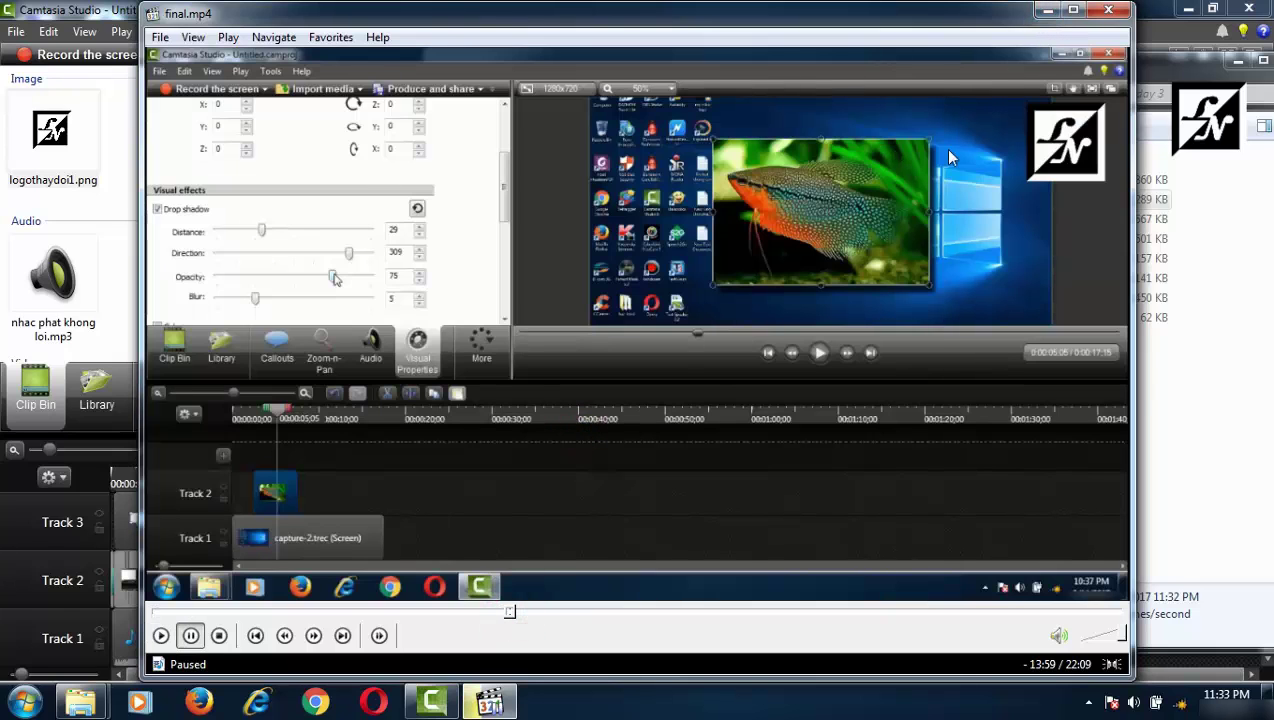
left_click(1046, 10)
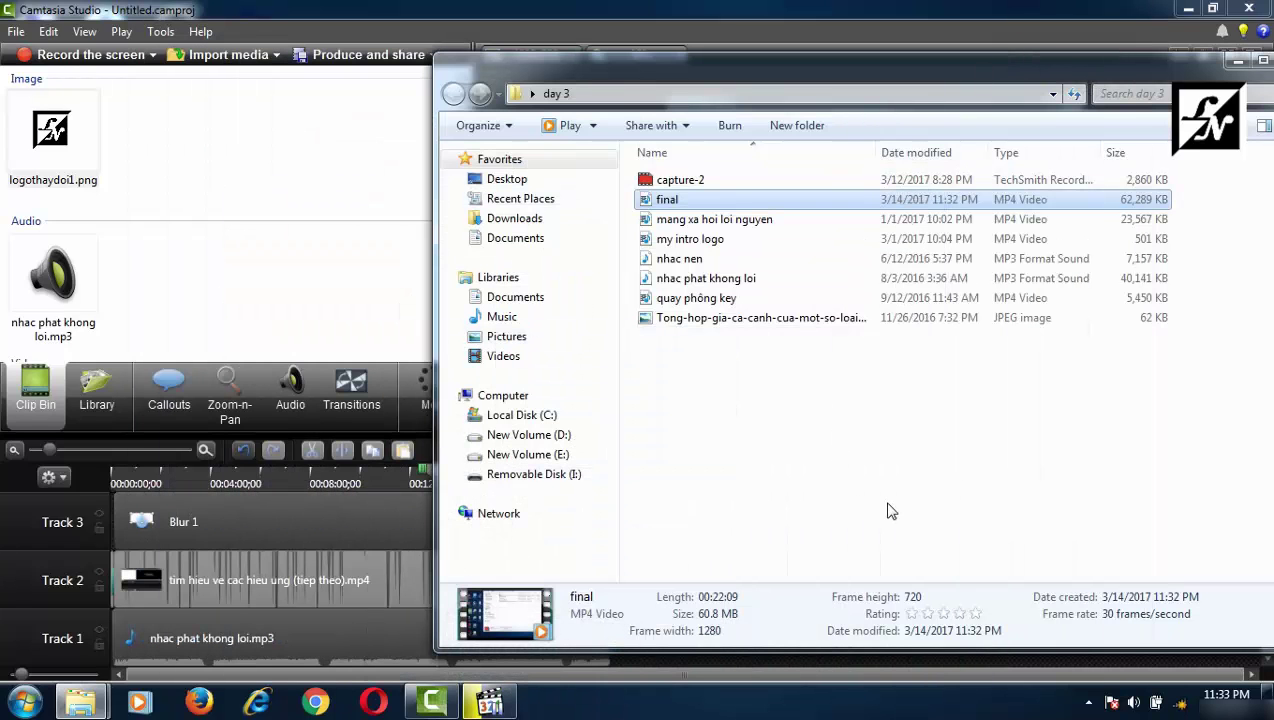
Switch back to the Camtasia Studio project and view the Captions and Cursor Effects options with the main timeline clips selected
left_click(300, 484)
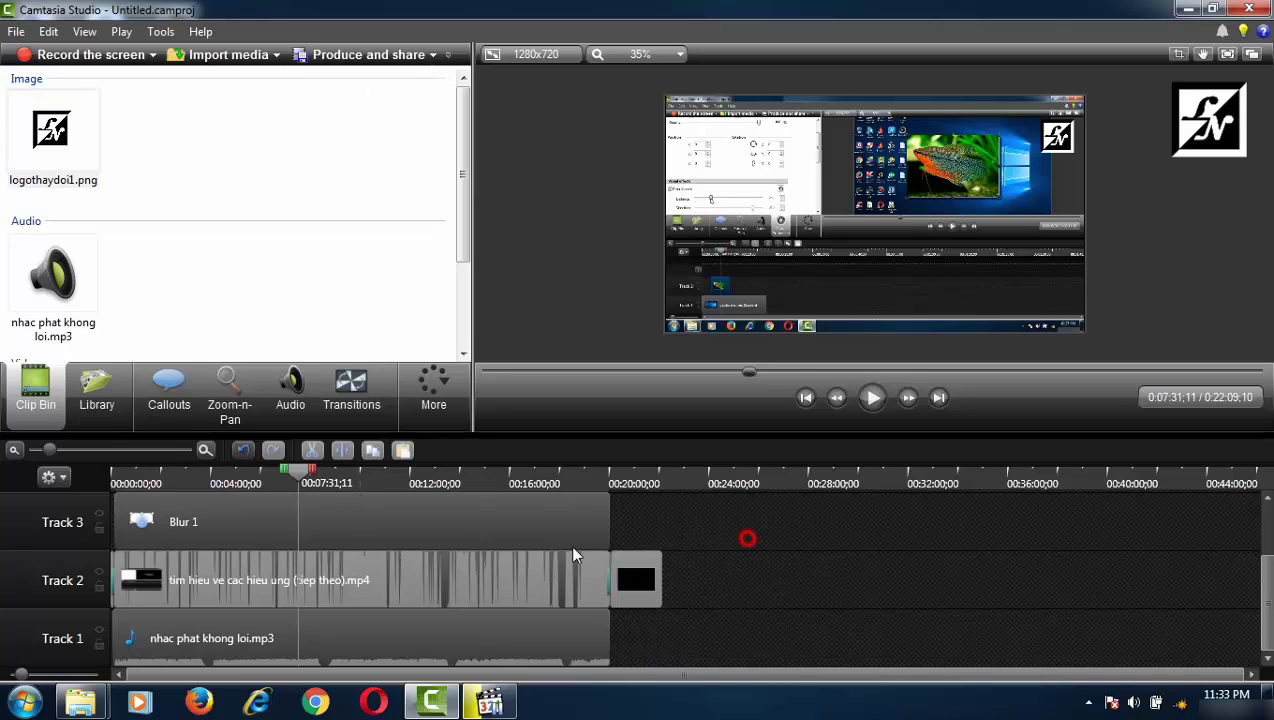
left_click_drag(575, 555, 332, 636)
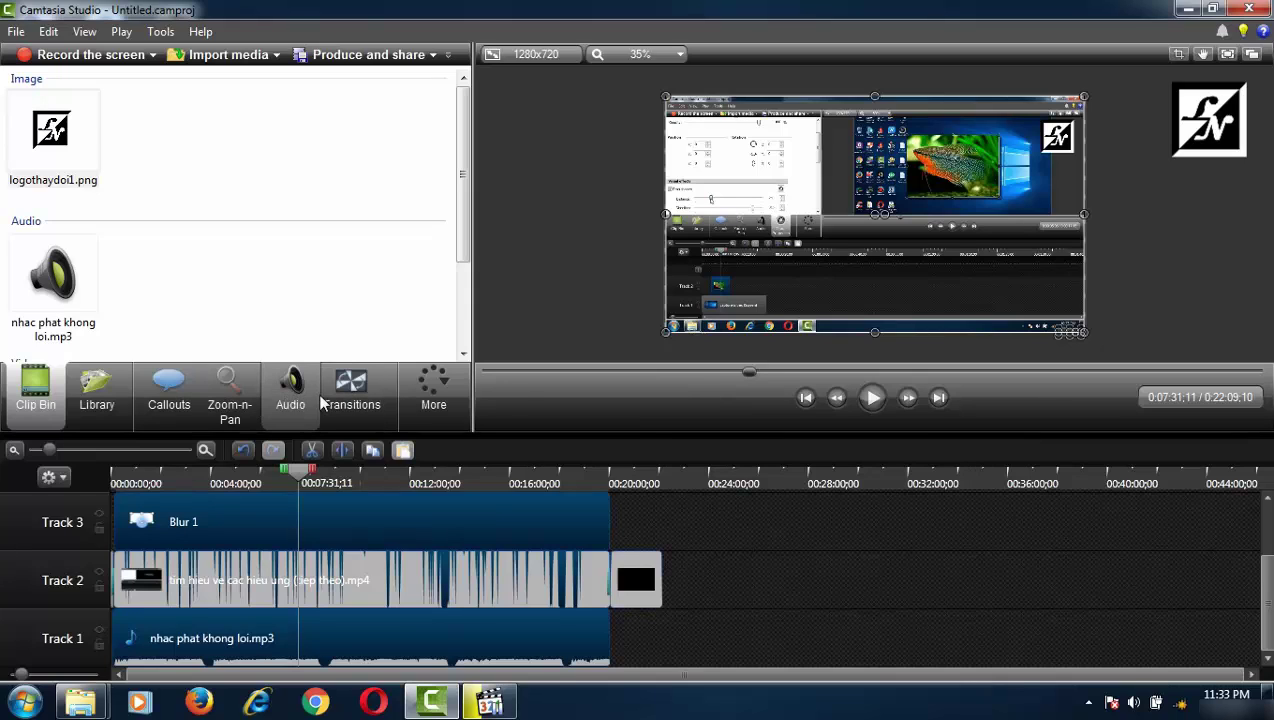
left_click(433, 385)
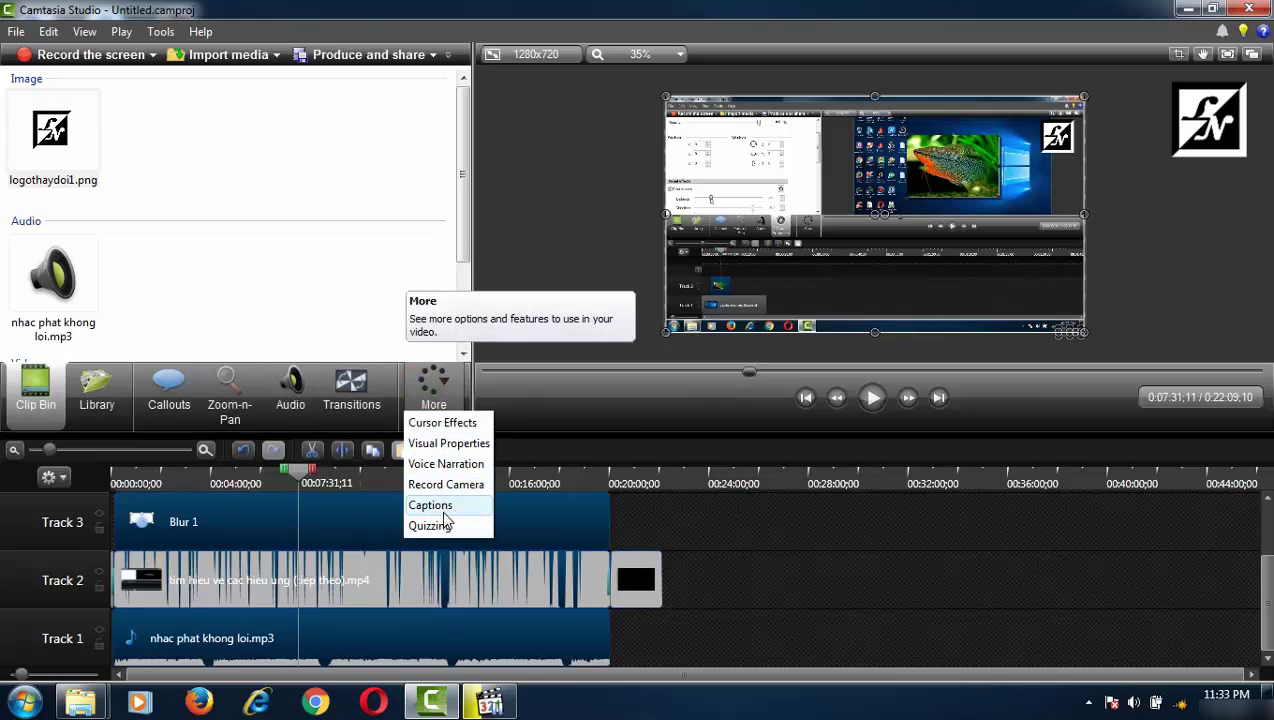
left_click(440, 506)
left_click(433, 385)
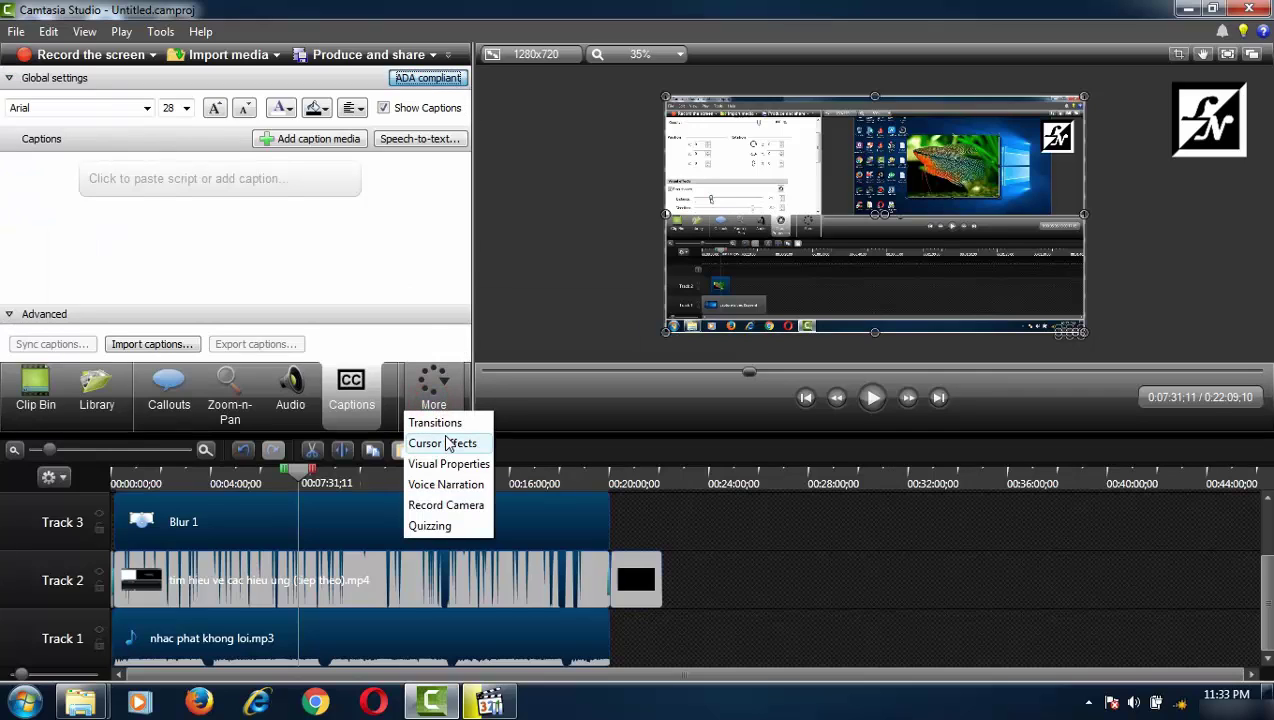
left_click(442, 443)
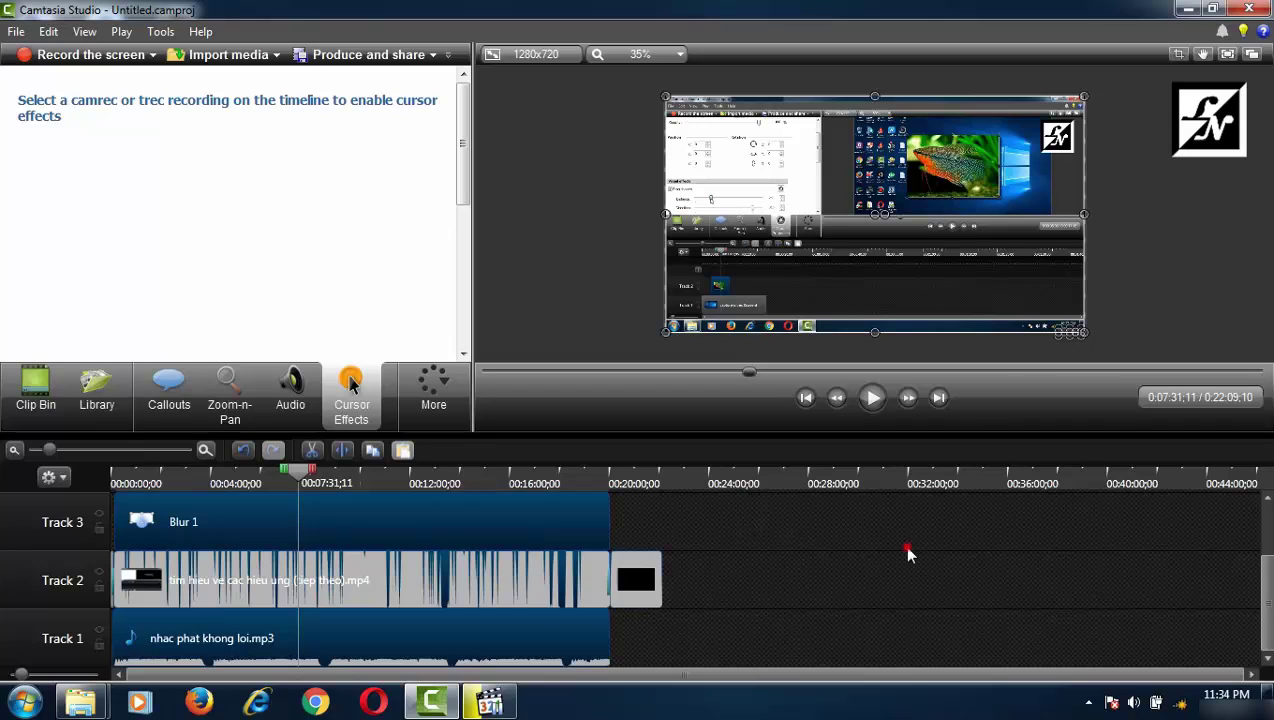
Move the playhead to 0:08:48;03 and bring up the library of transitions
left_click_drag(914, 546, 459, 617)
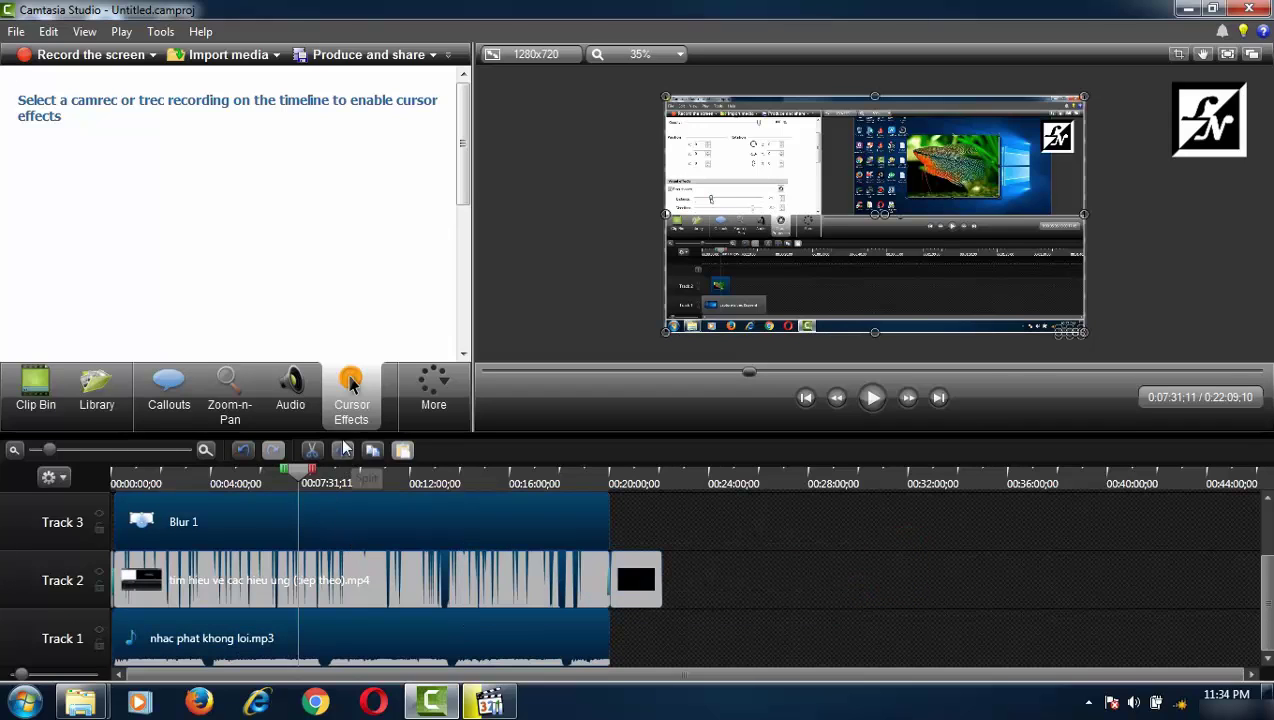
left_click_drag(305, 470, 333, 486)
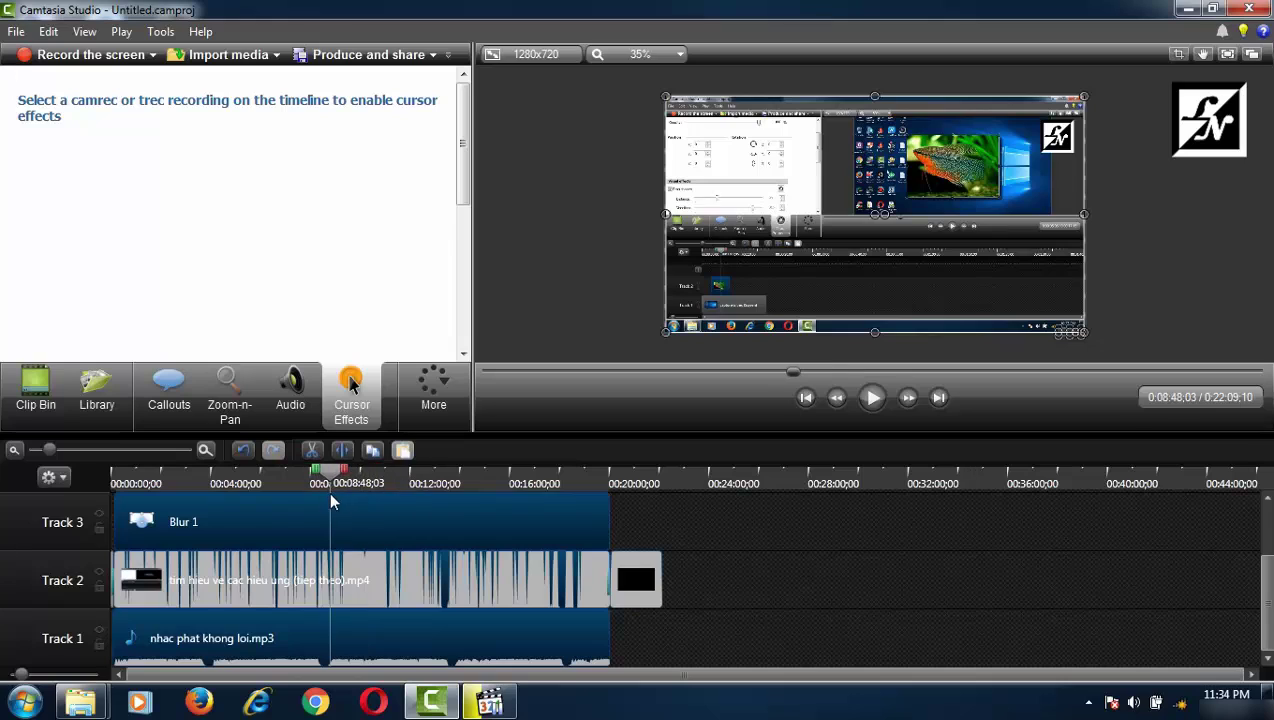
left_click(427, 403)
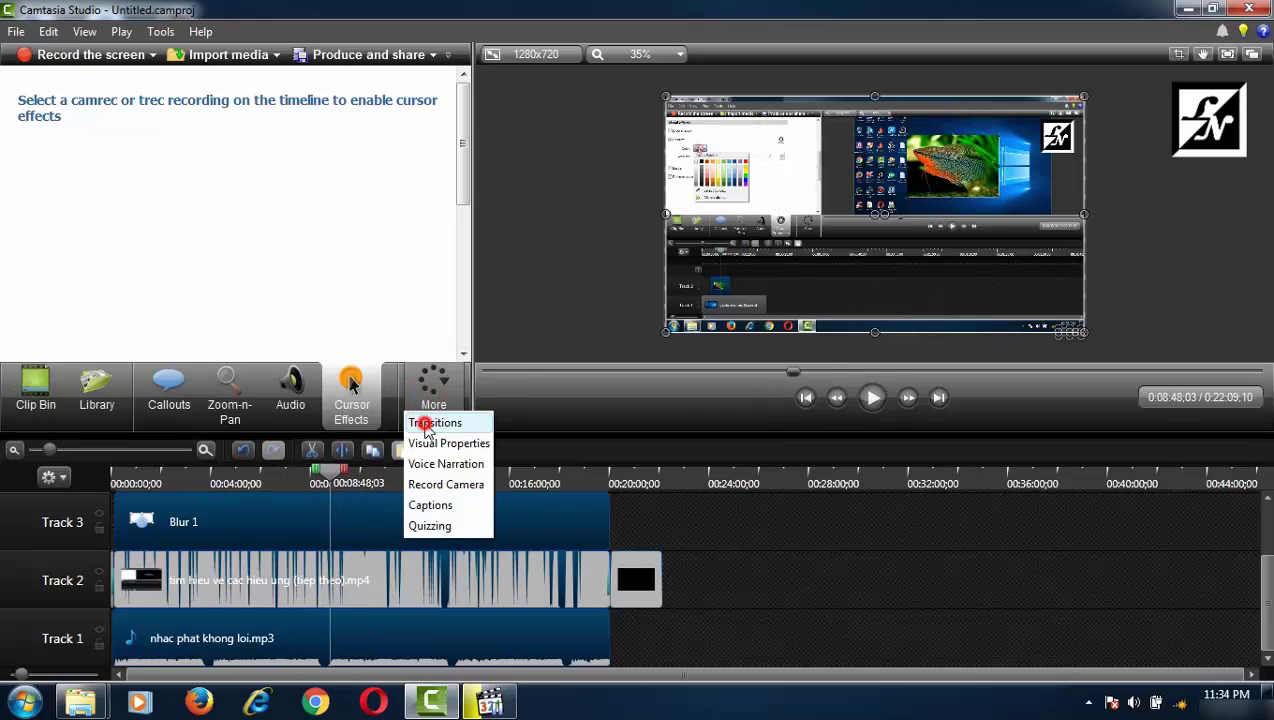
left_click(435, 422)
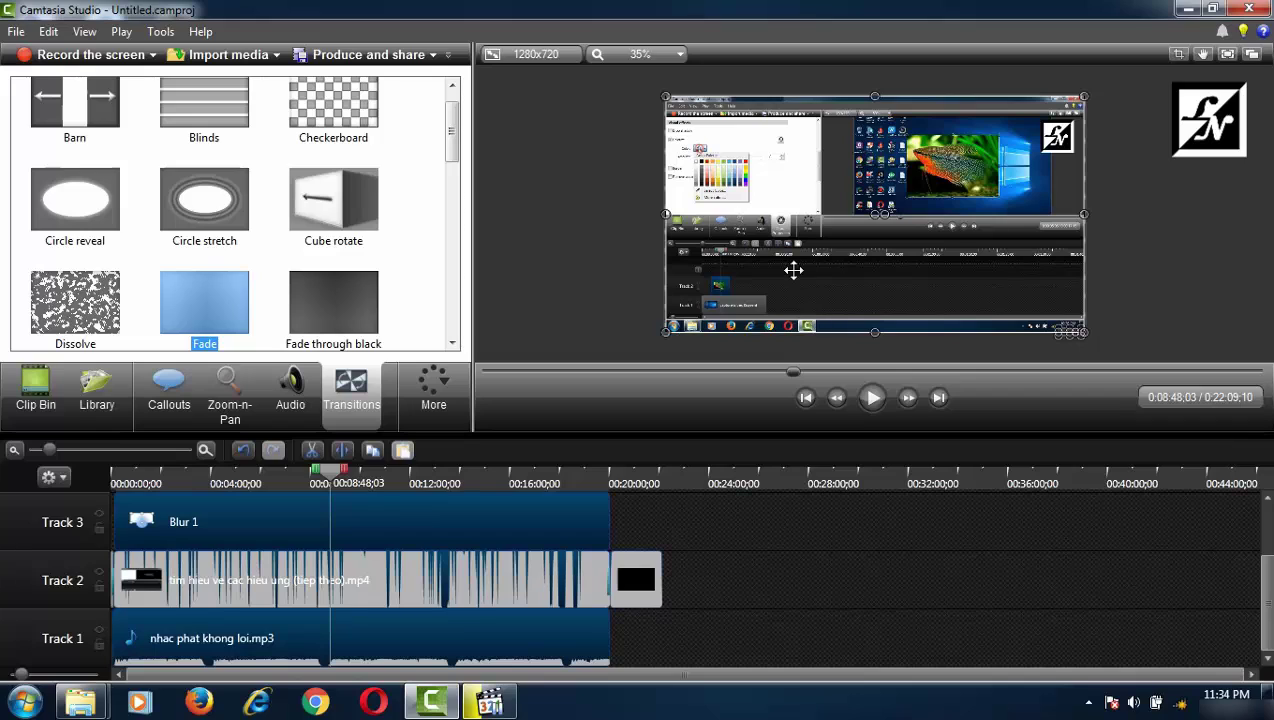
left_click_drag(745, 541, 810, 620)
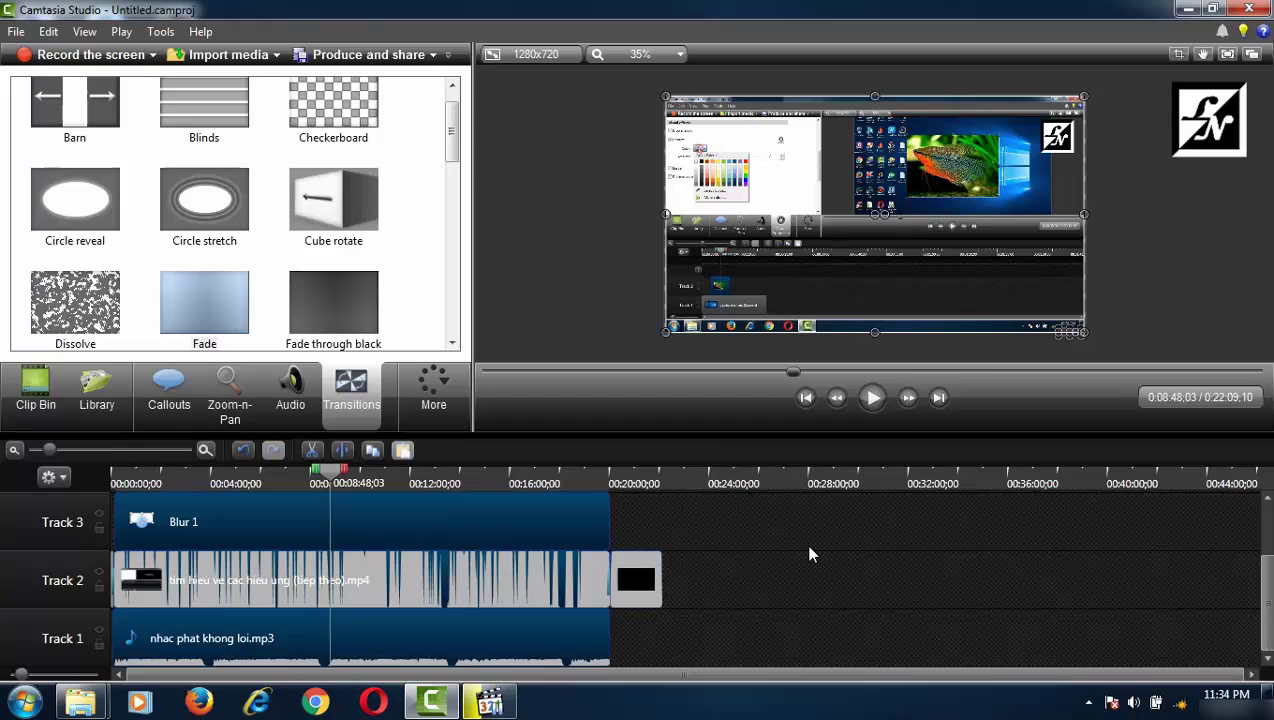
left_click(1088, 703)
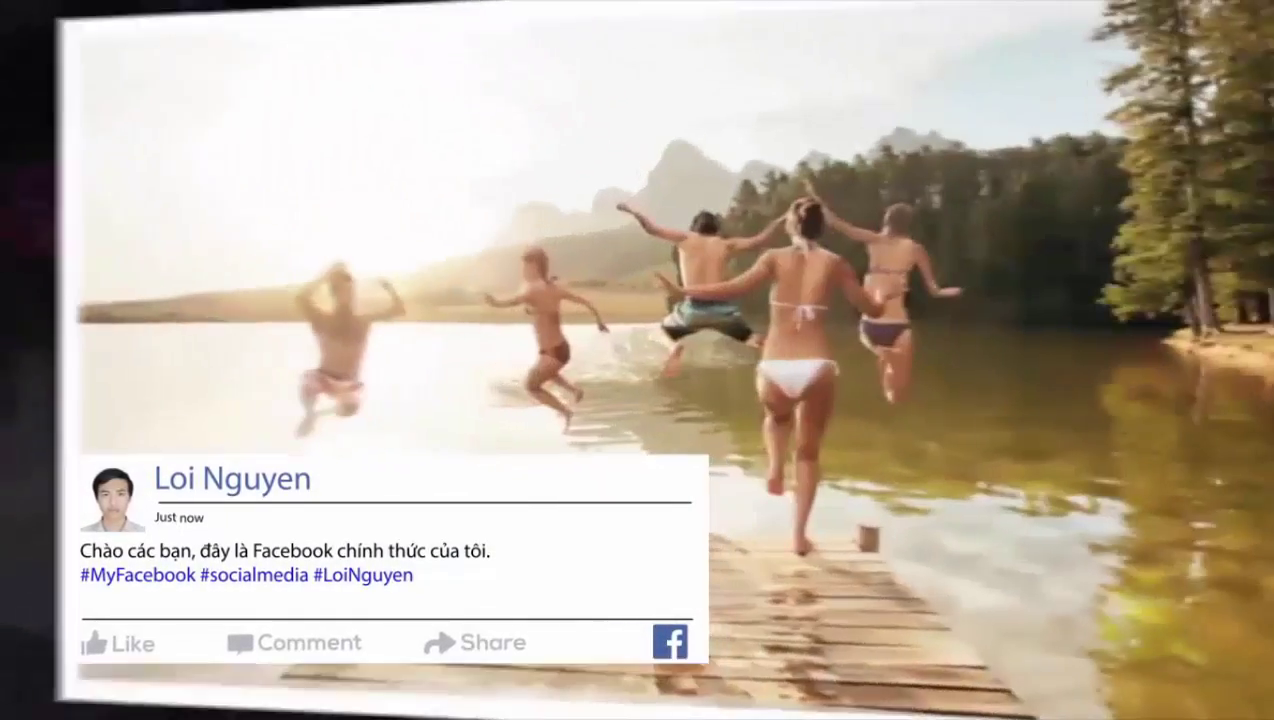